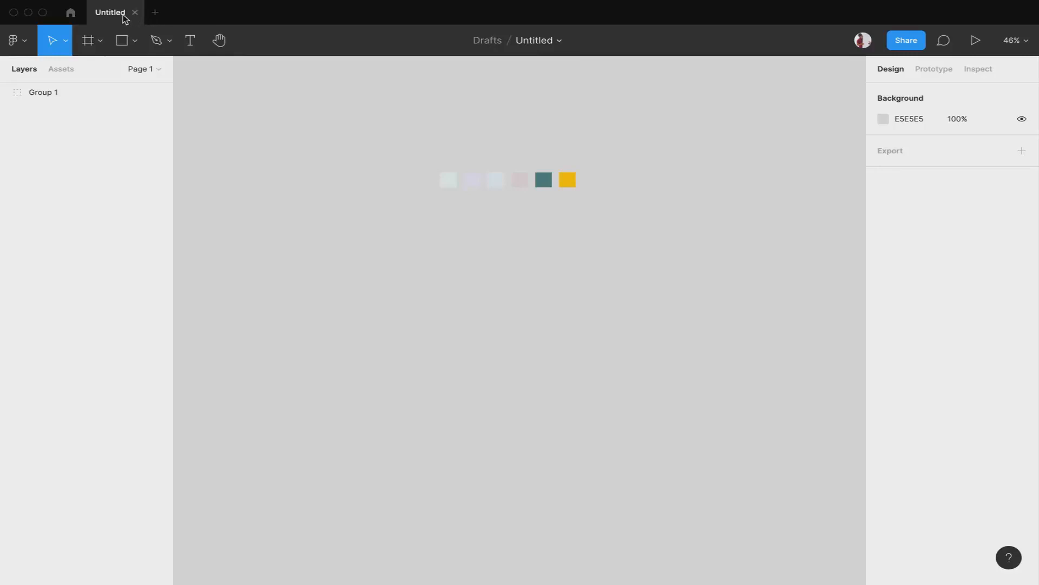
scroll(480, 198, "up", 5)
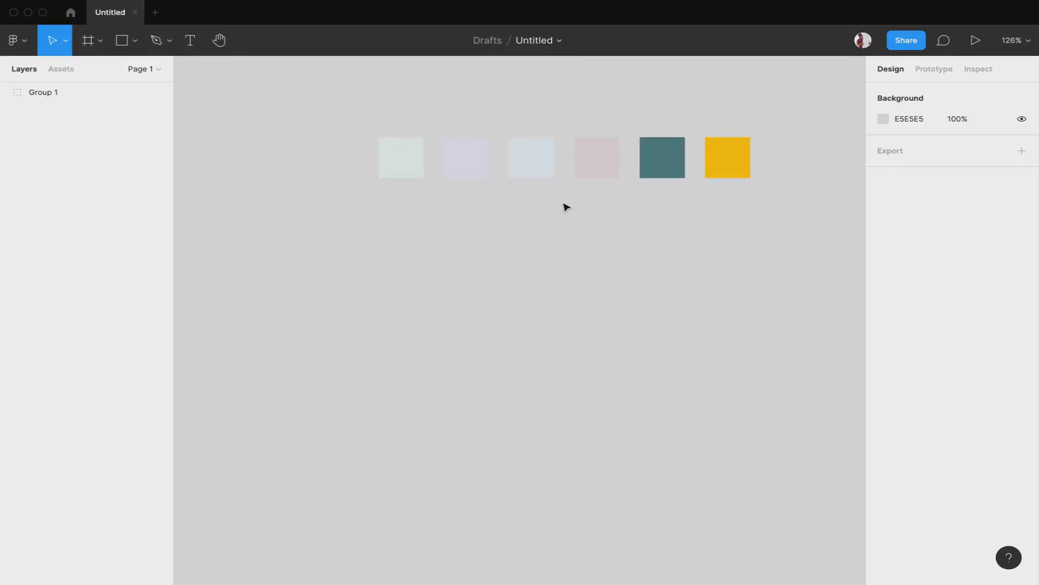
scroll(564, 207, "right", 3)
left_click(393, 195)
left_click(318, 139)
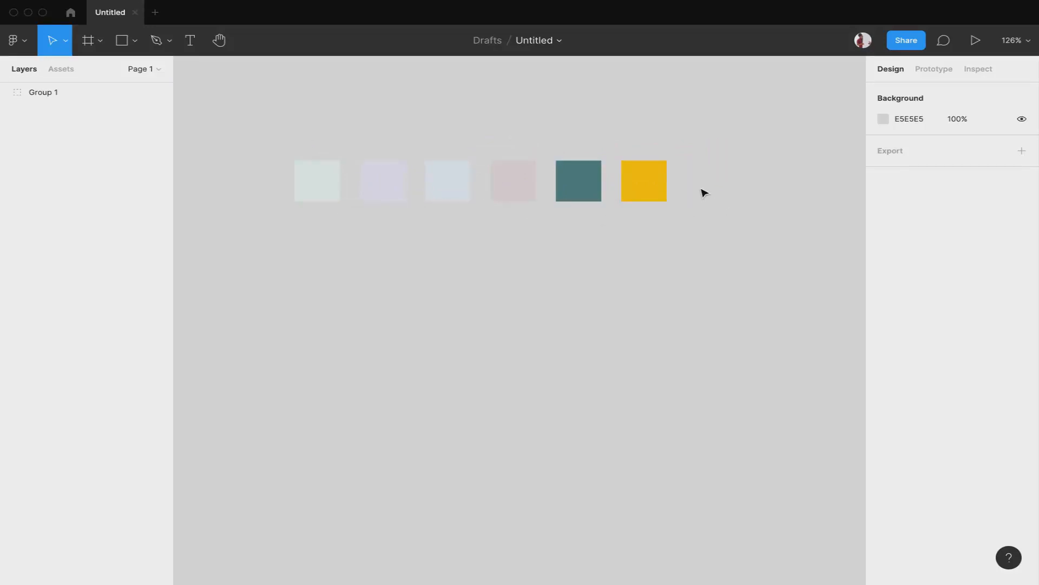
Step: Rename the untitled file as Better Buys
left_click(541, 39)
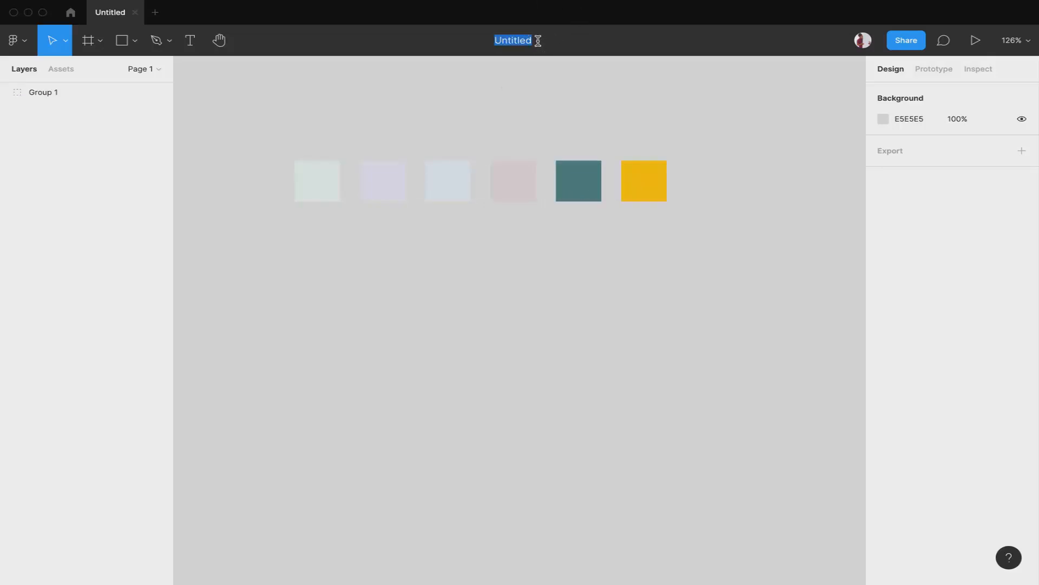
type("Better Buys")
left_click(613, 84)
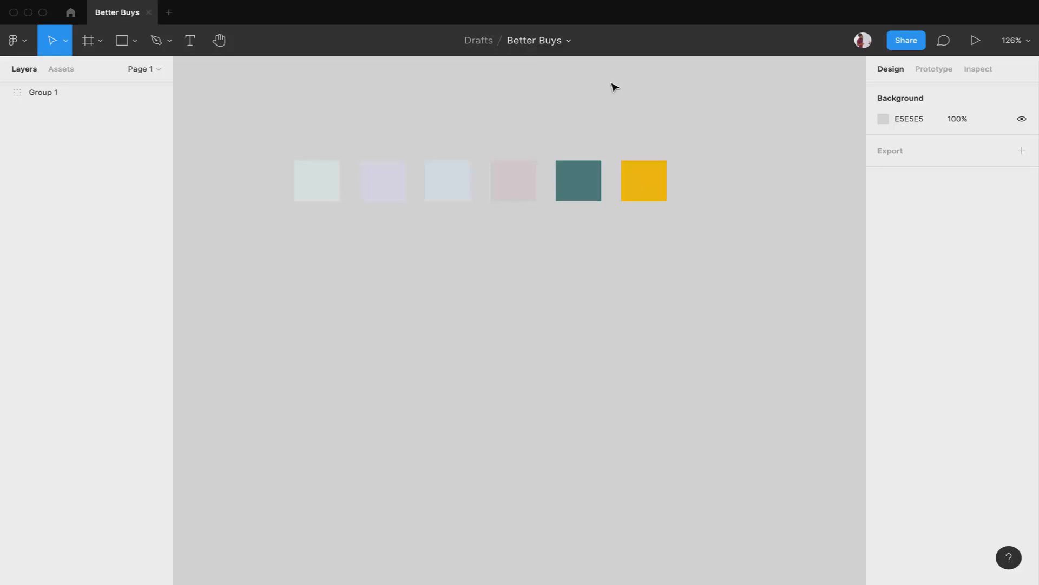
Step: Add an iPhone 11 Pro / X frame (375 × 812) and place it directly below the row of color swatches
scroll(630, 327, "down", 3)
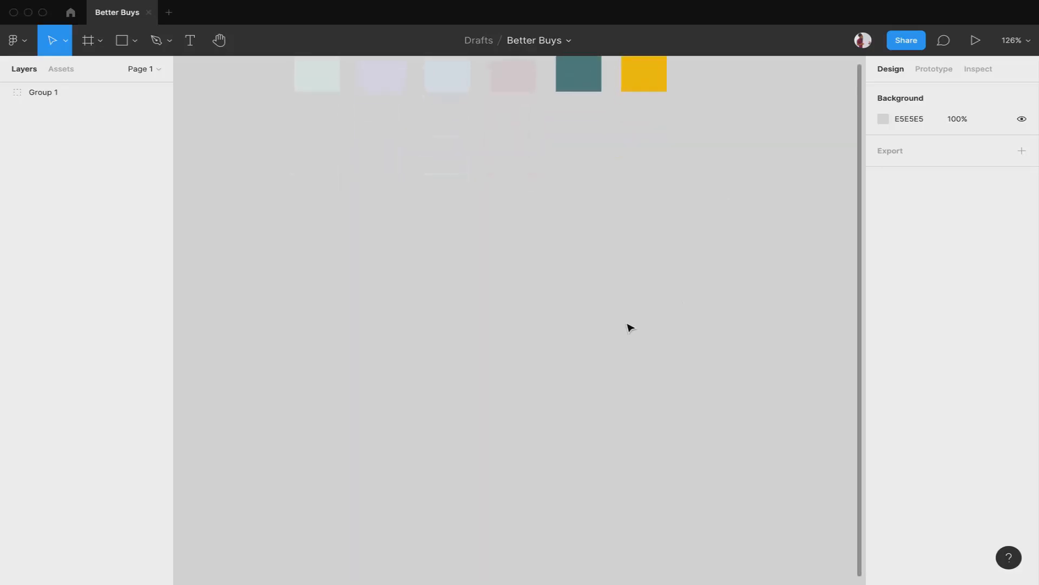
scroll(629, 327, "down", 5)
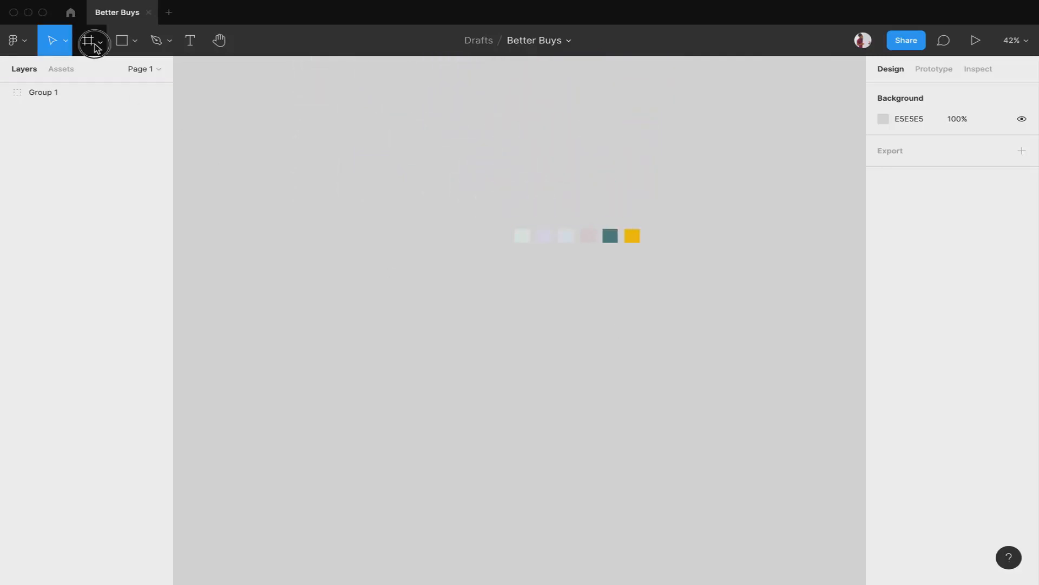
left_click(97, 48)
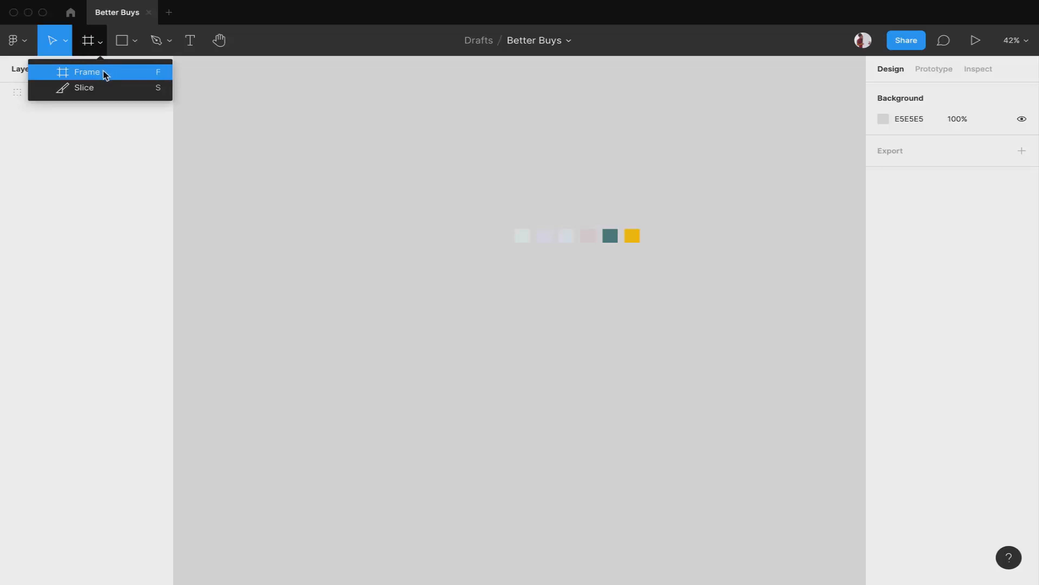
left_click(105, 74)
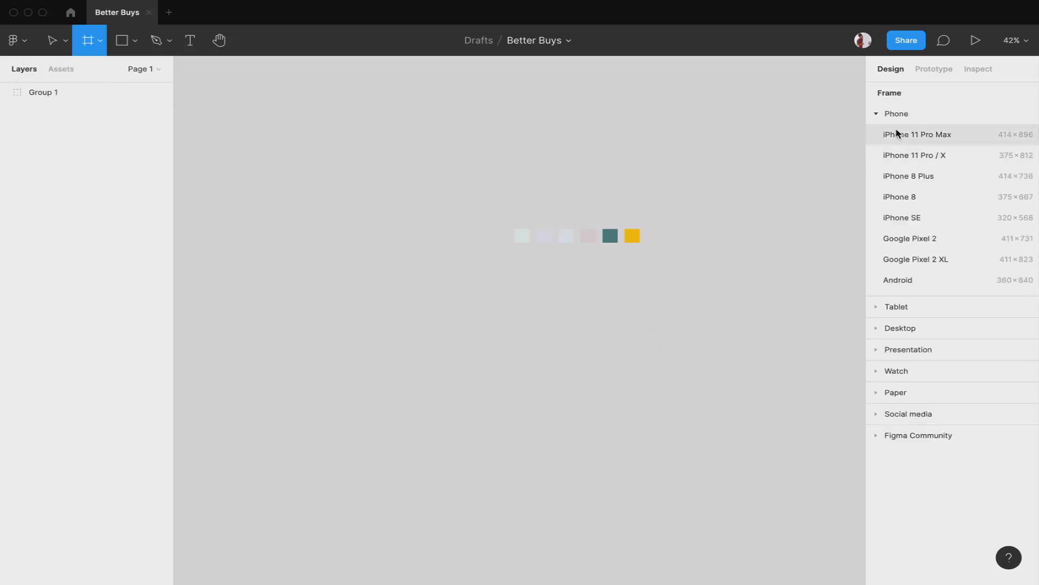
left_click(899, 156)
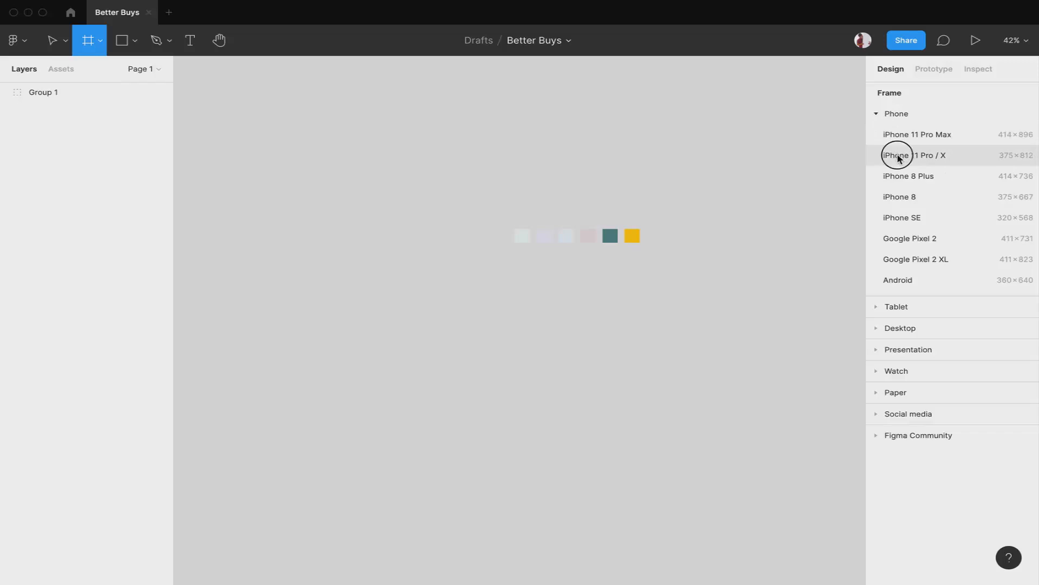
scroll(764, 330, "down", 3)
scroll(763, 330, "right", 2)
scroll(765, 334, "down", 3)
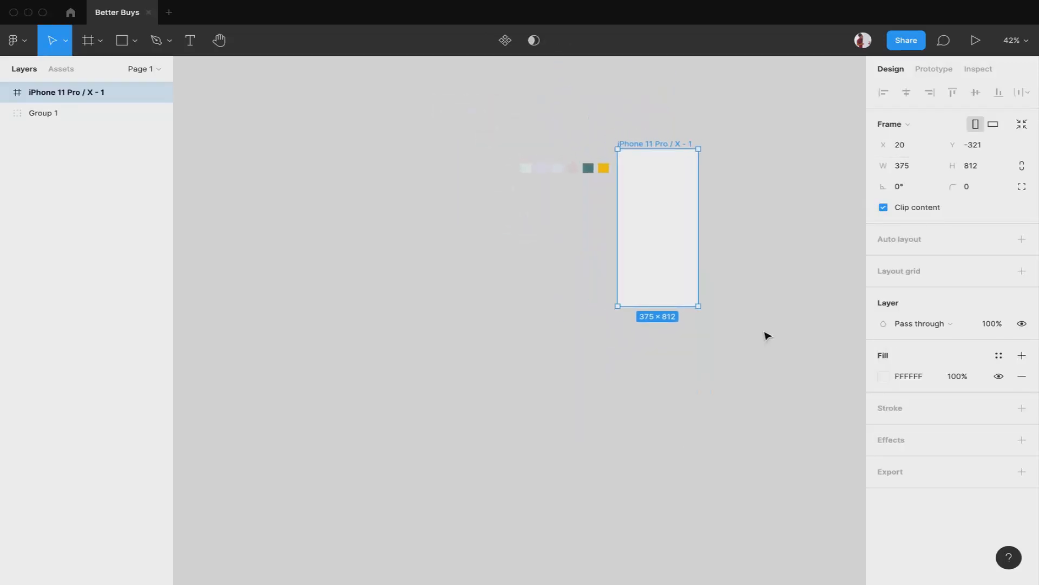
left_click(680, 207)
left_click_drag(679, 208, 583, 250)
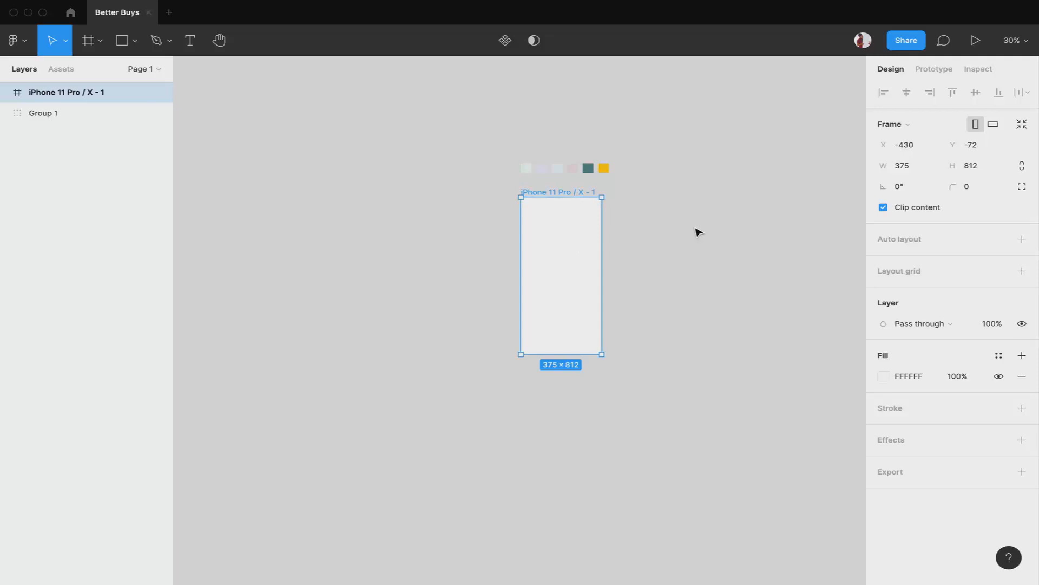
scroll(594, 249, "up", 5)
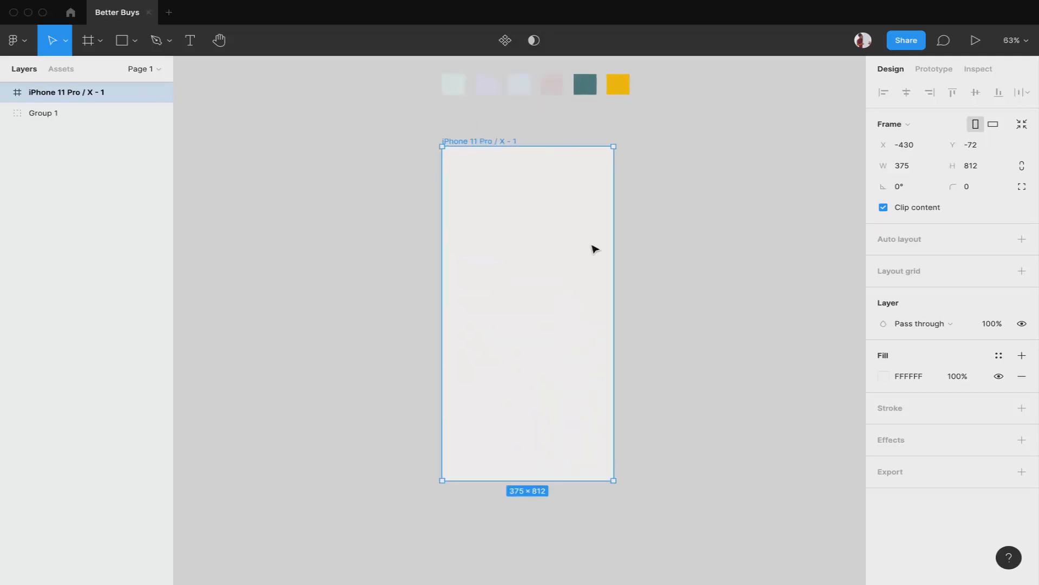
Step: Preview the empty phone frame in presentation view and return to the Better Buys design file
left_click(759, 185)
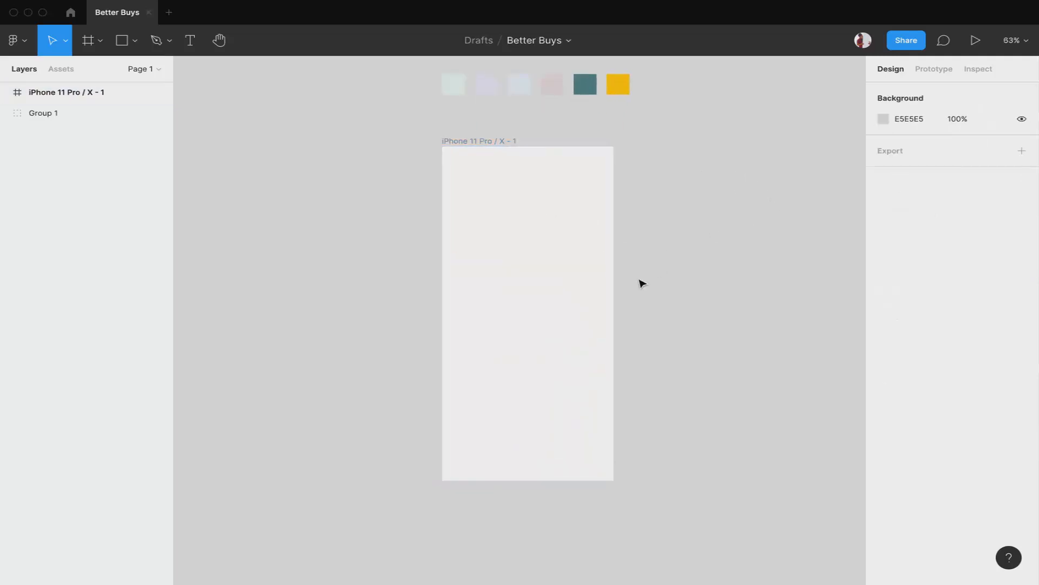
left_click(588, 245)
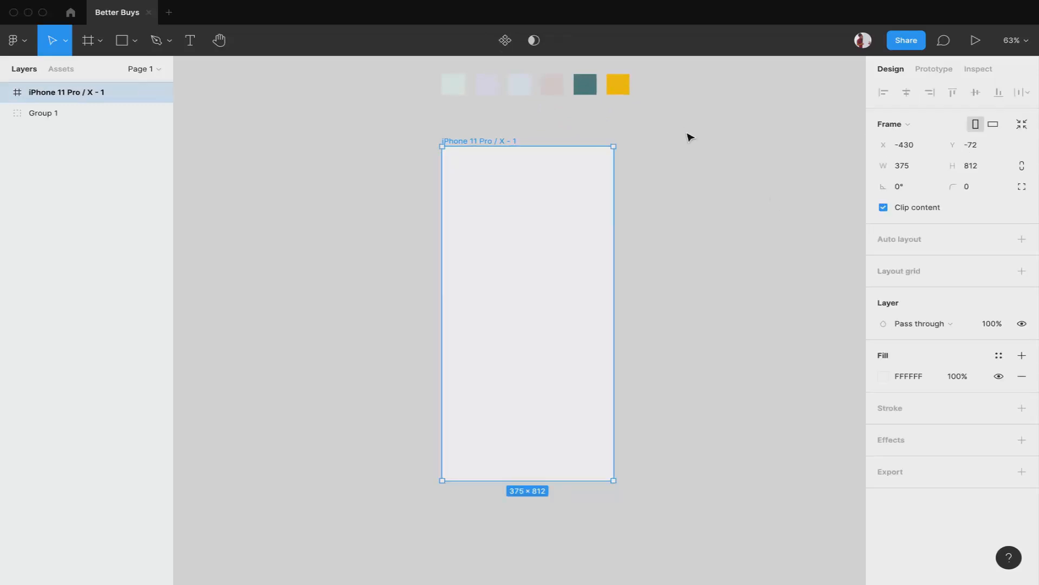
left_click(976, 42)
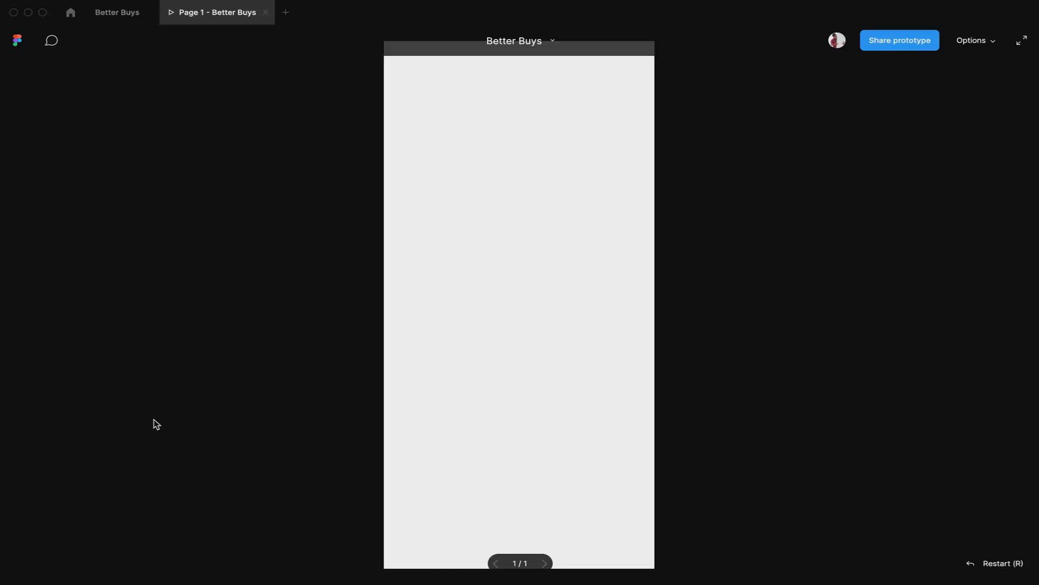
left_click(122, 16)
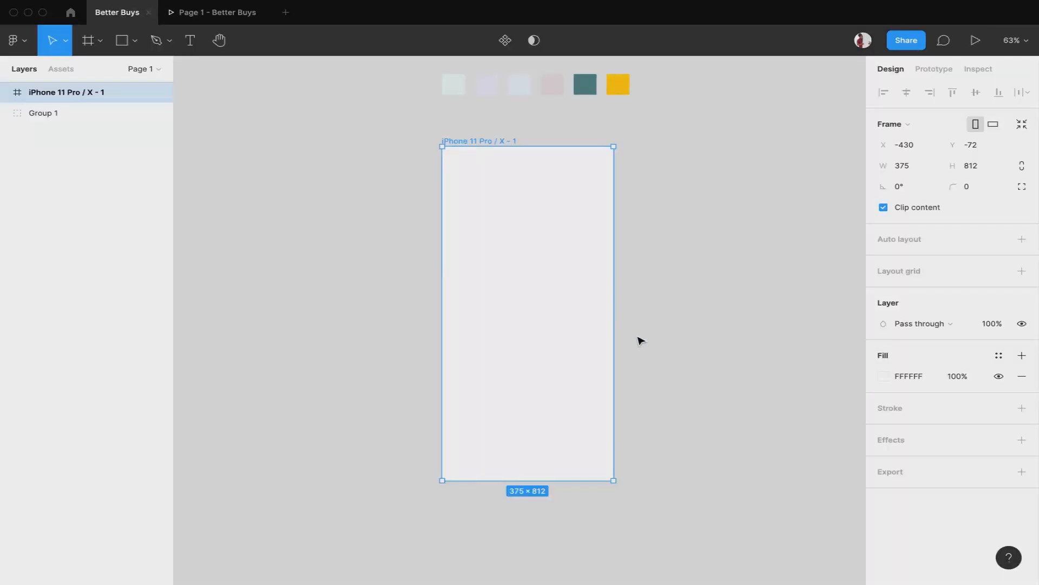
left_click(682, 300)
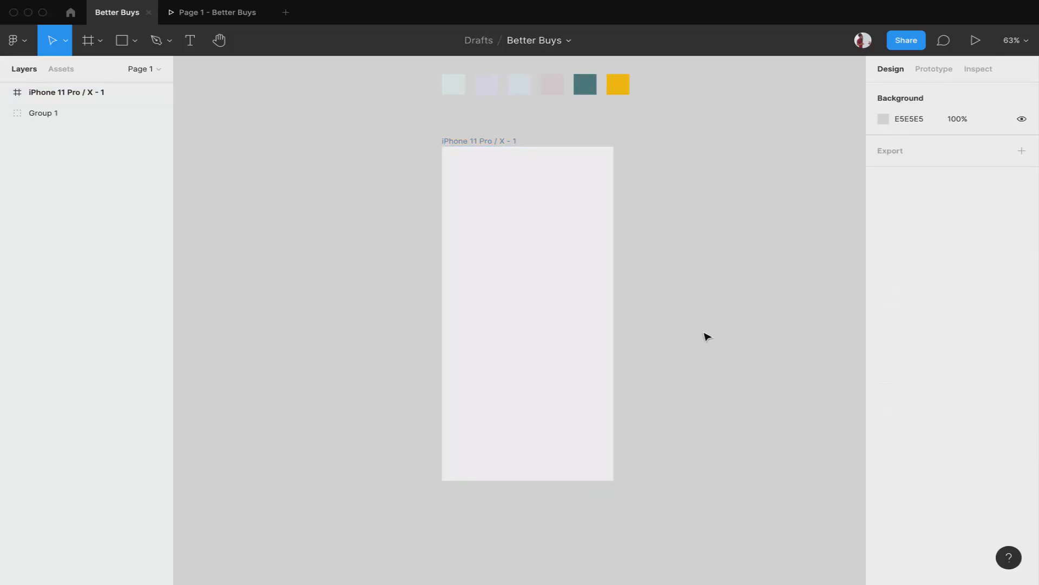
Step: Add the text "Better Buys" to the phone frame and move it near the frame's upper-left corner, at about X 44, Y 45
scroll(552, 244, "up", 5)
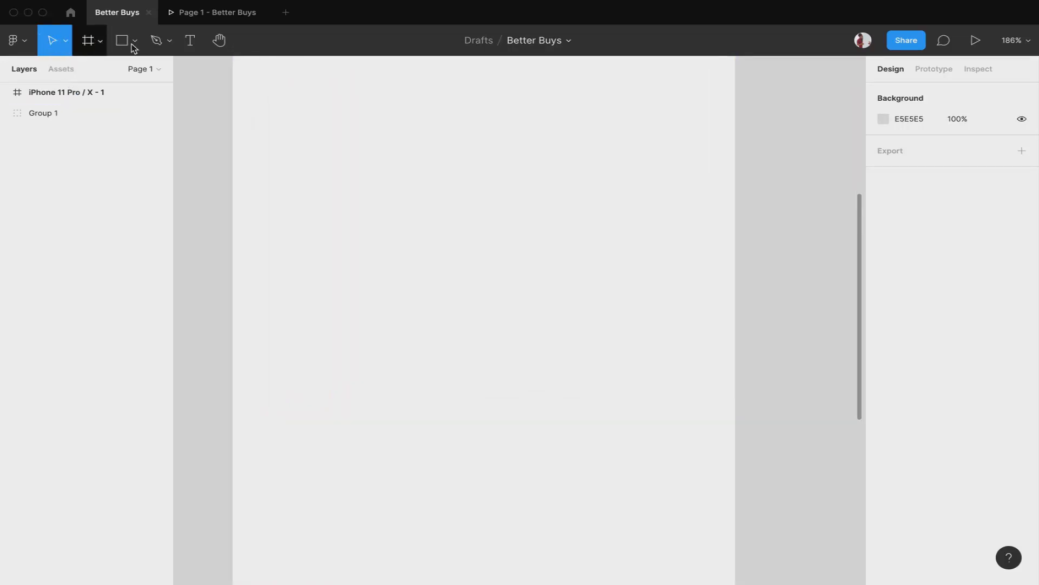
left_click(193, 48)
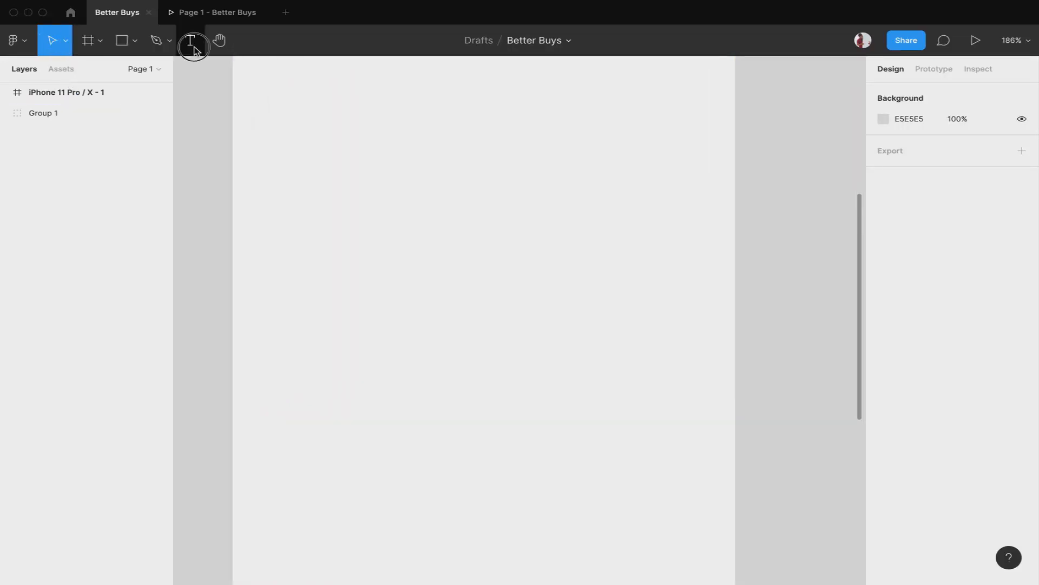
left_click(395, 132)
type("Be")
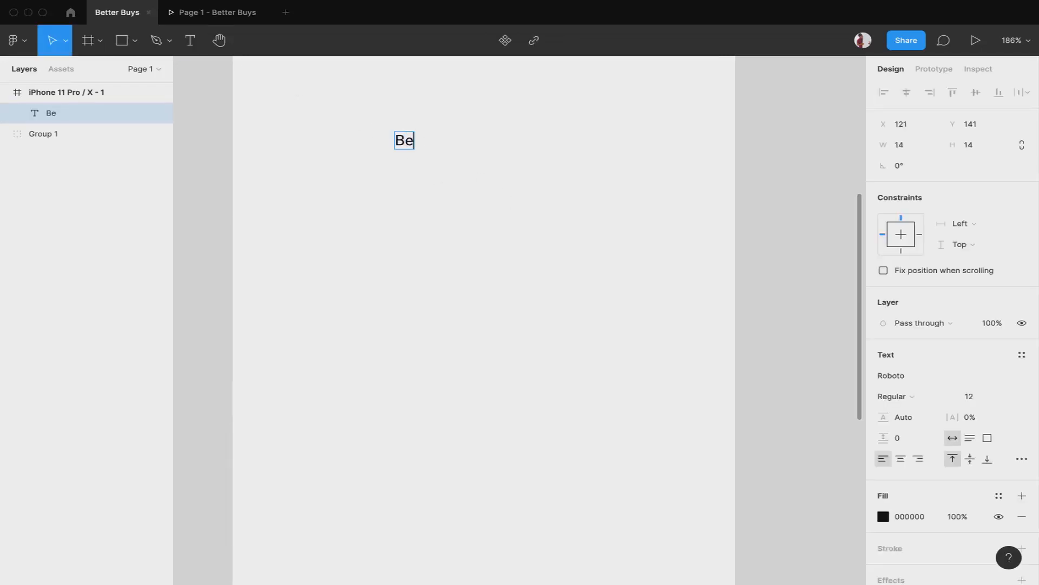
key("BackSpace")
type("etter Buys")
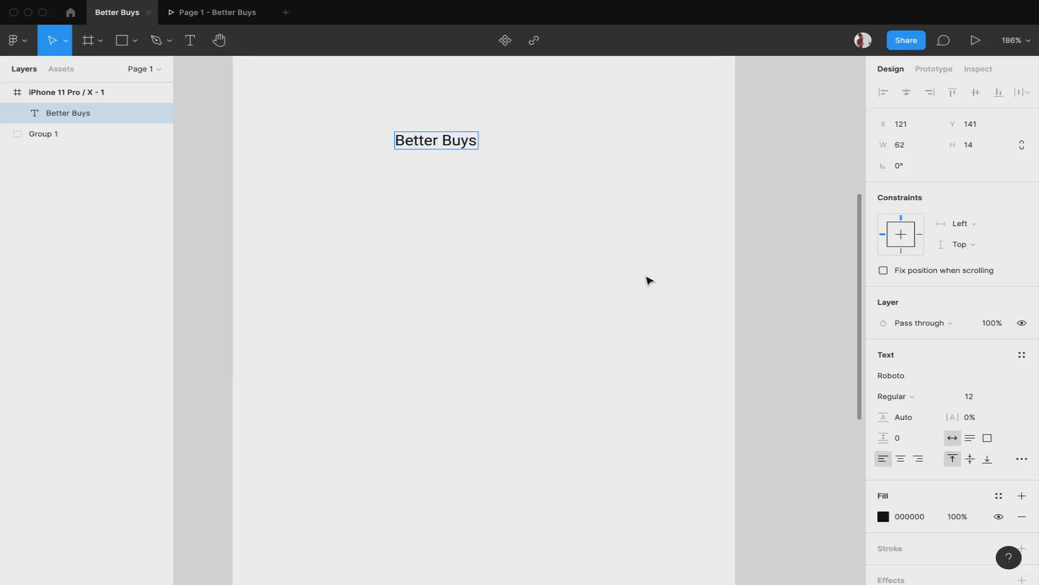
key("Escape")
scroll(650, 280, "down", 5)
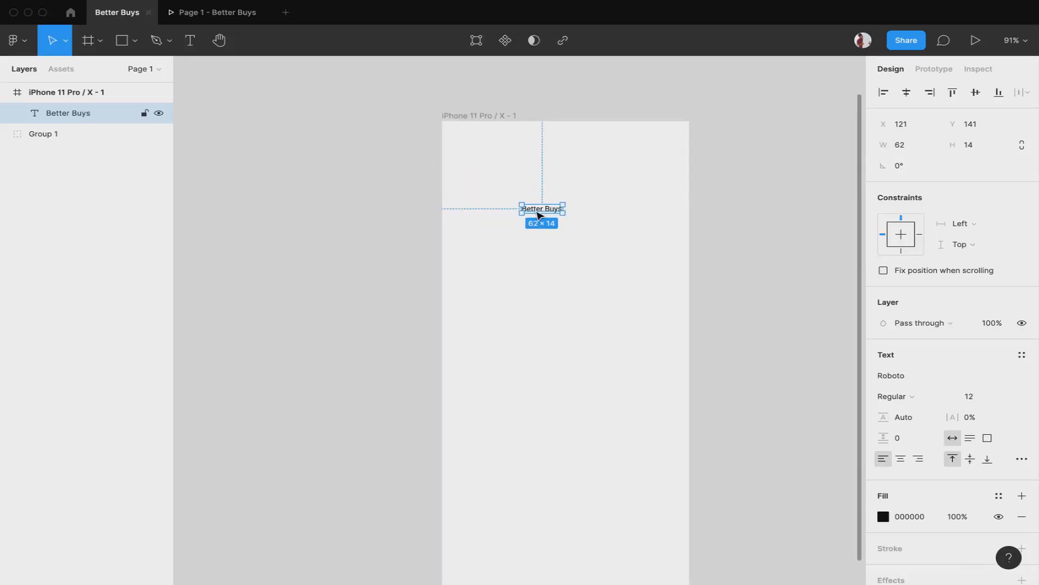
left_click_drag(512, 200, 483, 150)
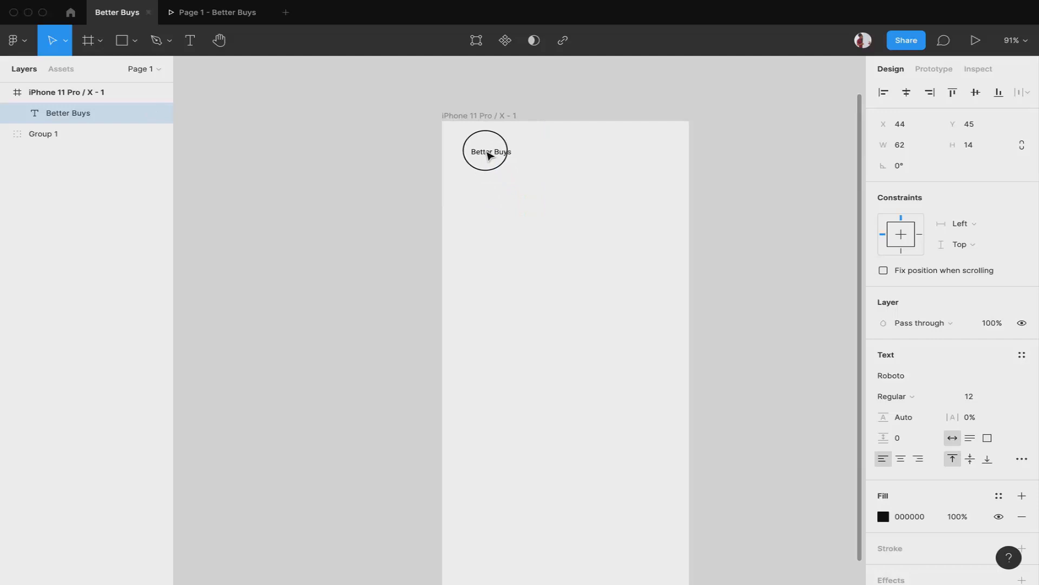
Step: Add a layout grid to the phone frame, change it to columns and set the column count to 12
left_click(487, 115)
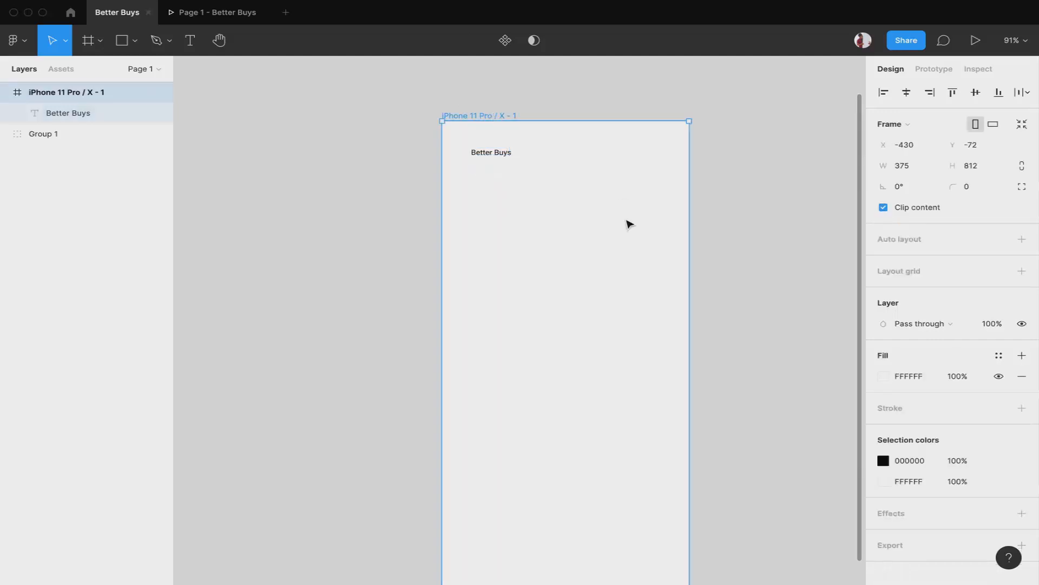
scroll(671, 265, "down", 3)
scroll(671, 265, "right", 3)
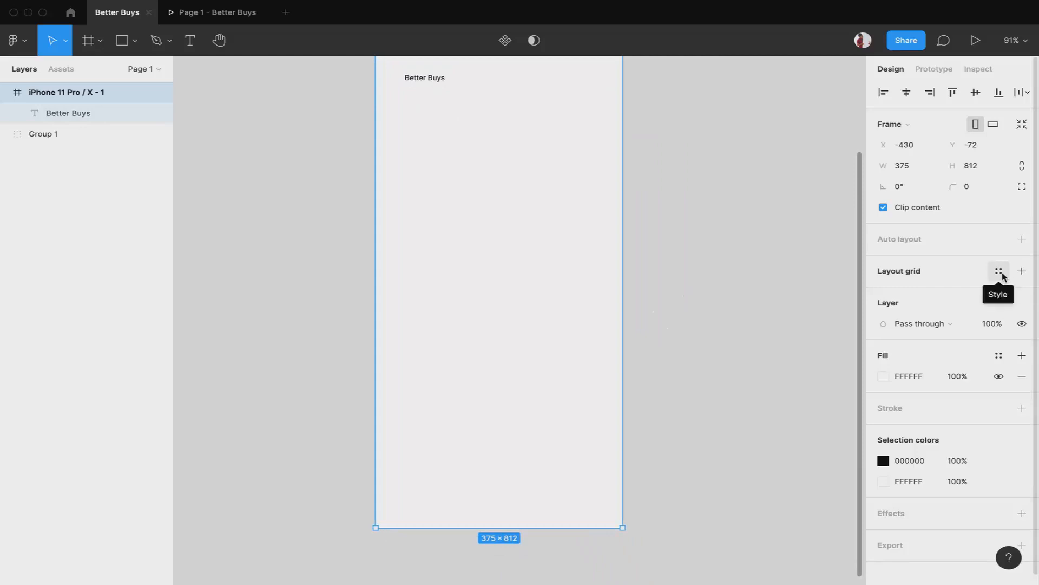
left_click(1023, 274)
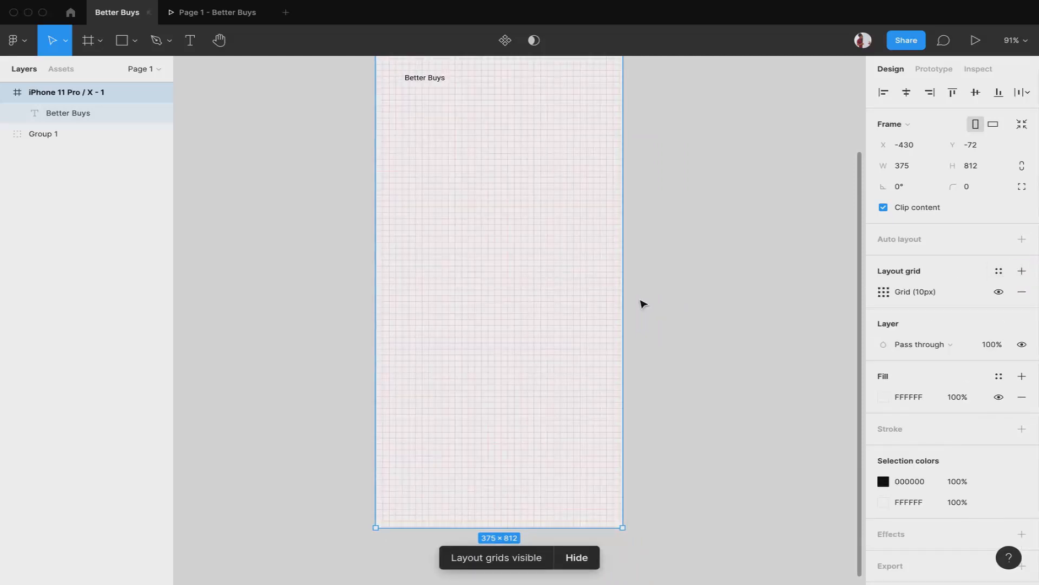
left_click(884, 291)
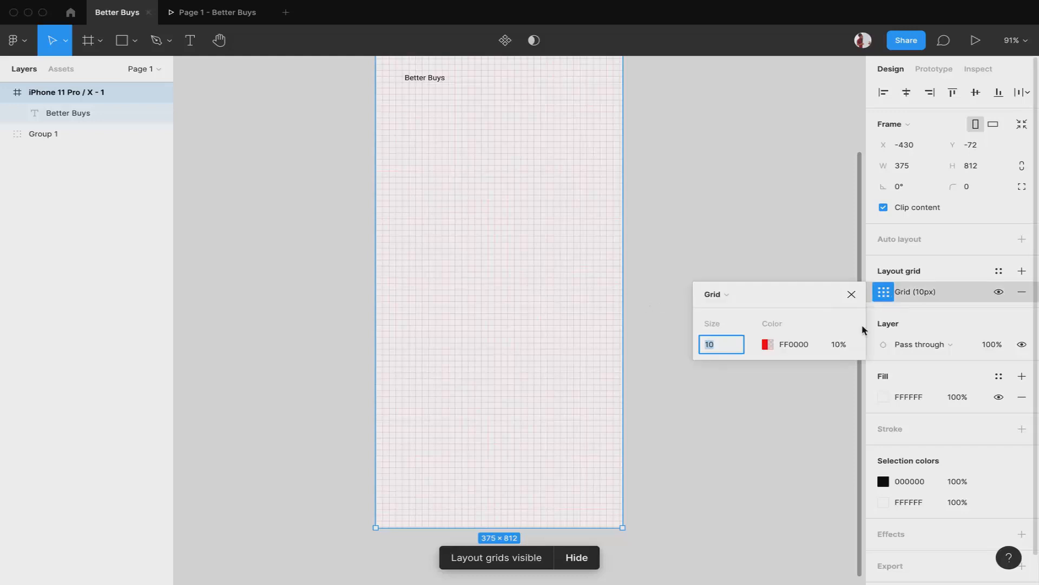
left_click(726, 296)
left_click(733, 309)
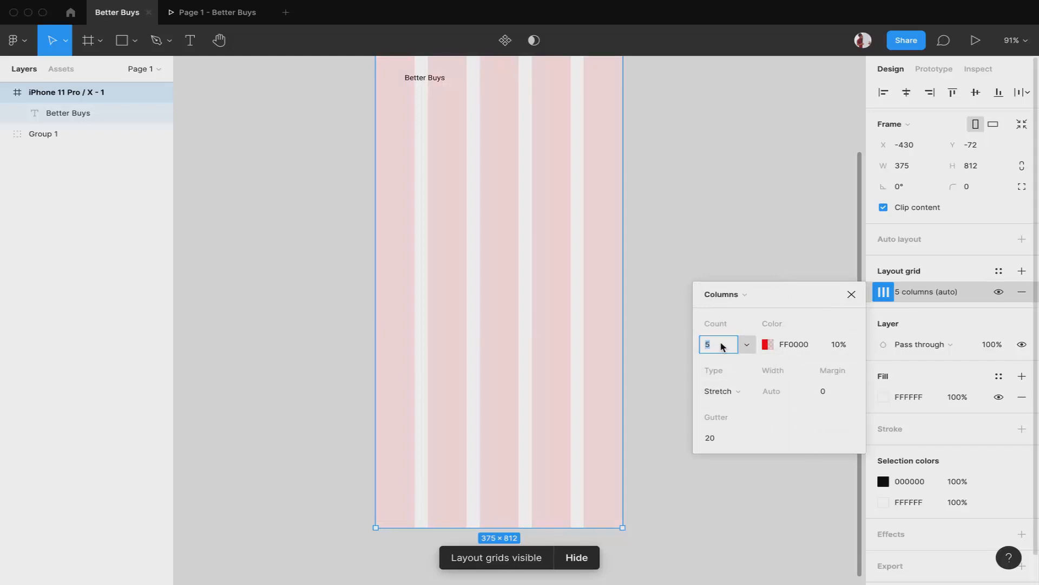
type("12")
key("Return")
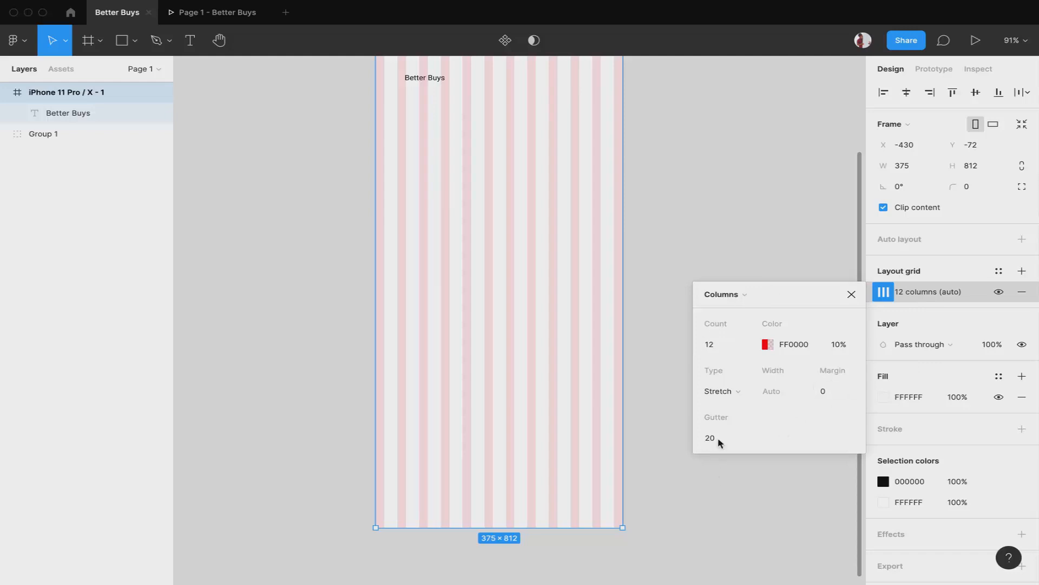
Step: Set the margin of the phone frame's column grid to 50
left_click(832, 389)
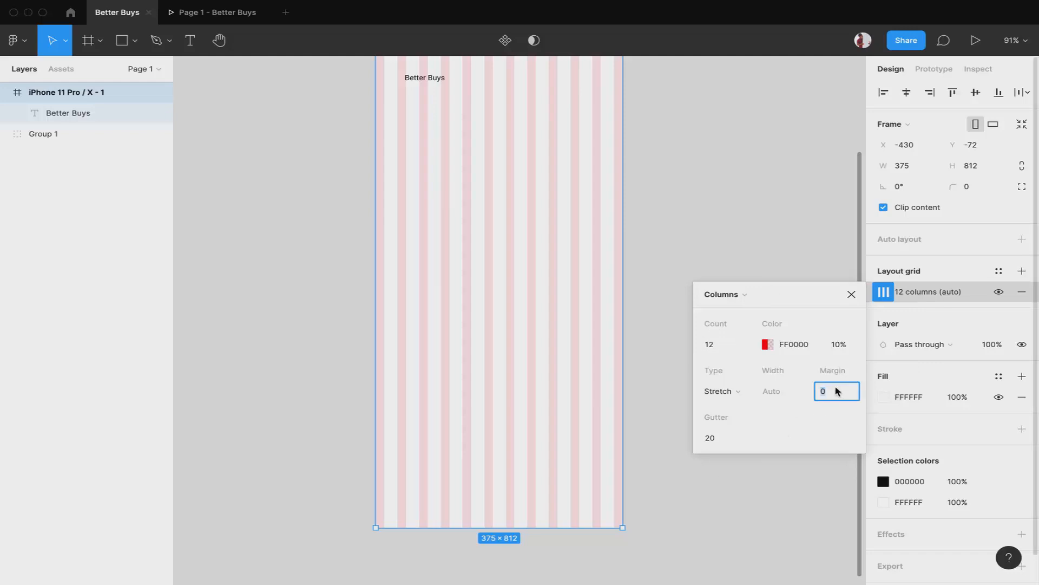
type("50")
key("Return")
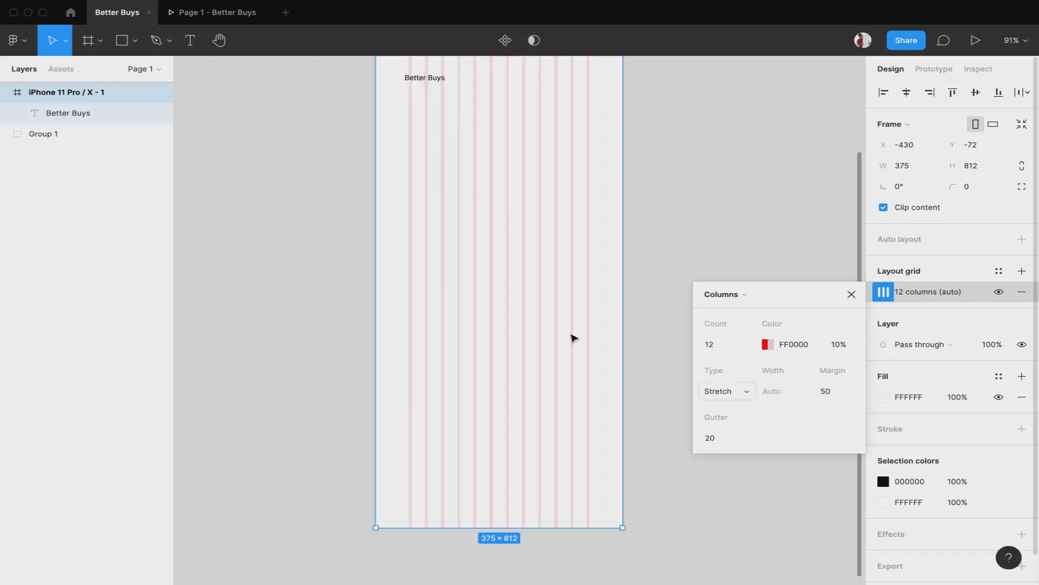
Step: Set the column grid's margin to 40 and its gutter to 10
scroll(514, 220, "up", 2)
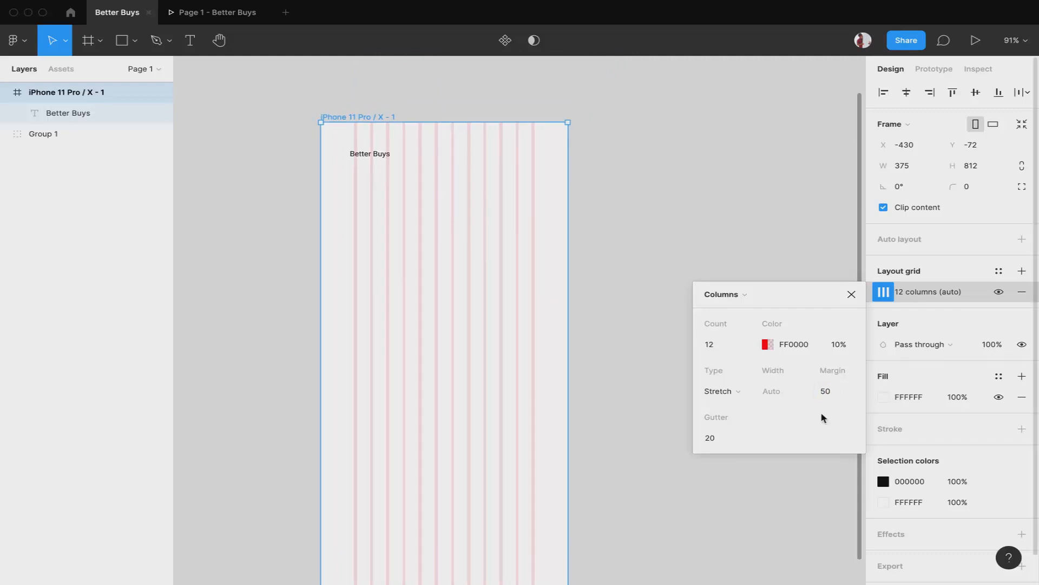
left_click(837, 390)
type("40")
key("Return")
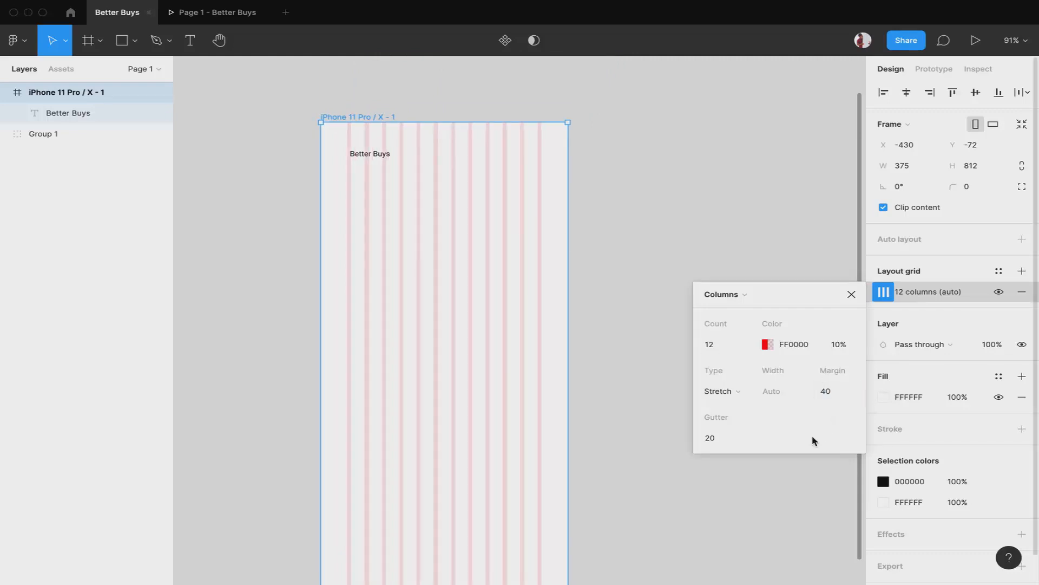
type("10")
key("Return")
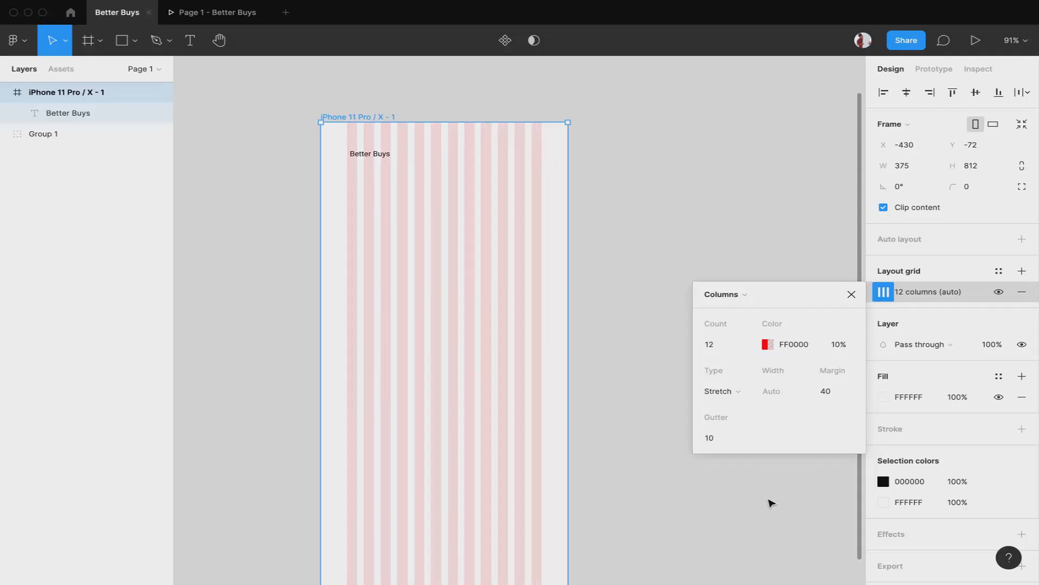
Step: Set the margin of the phone frame's column grid to 30
left_click(836, 390)
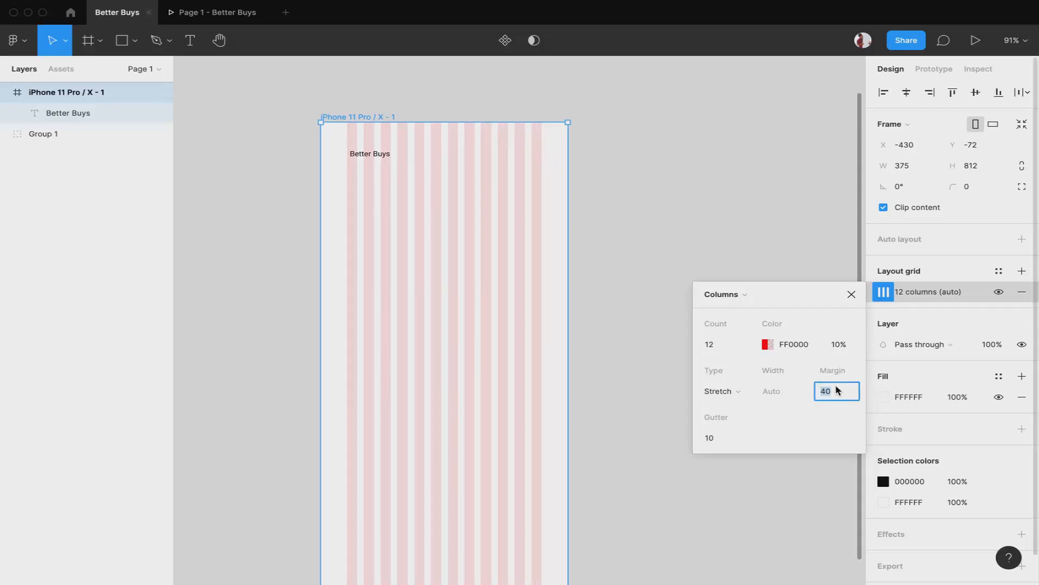
type("2")
key("Return")
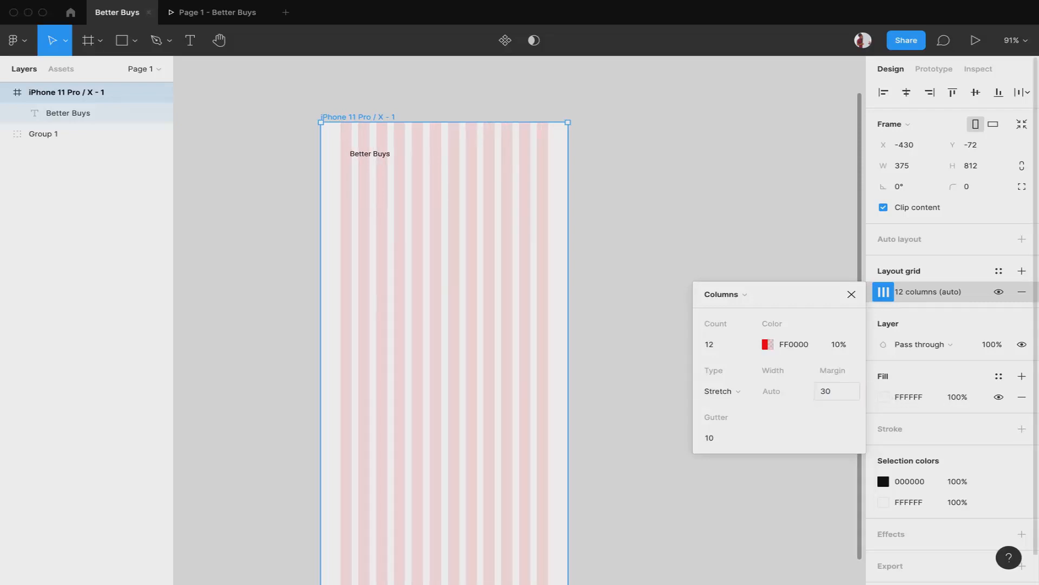
left_click(688, 162)
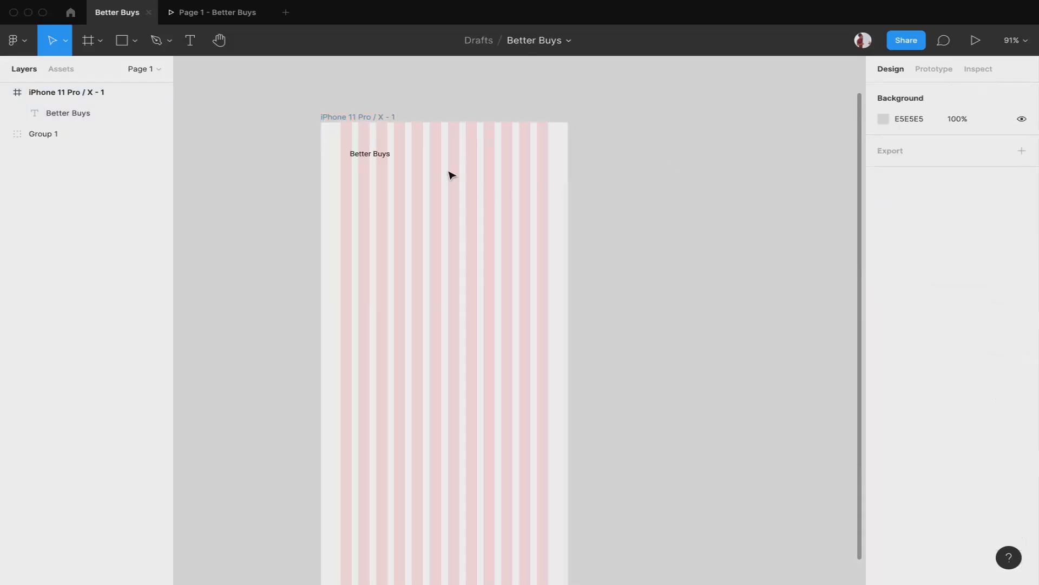
Step: Move the "Better Buys" text to X 30, Y 45 so it starts at the first grid column's edge
scroll(450, 174, "up", 10)
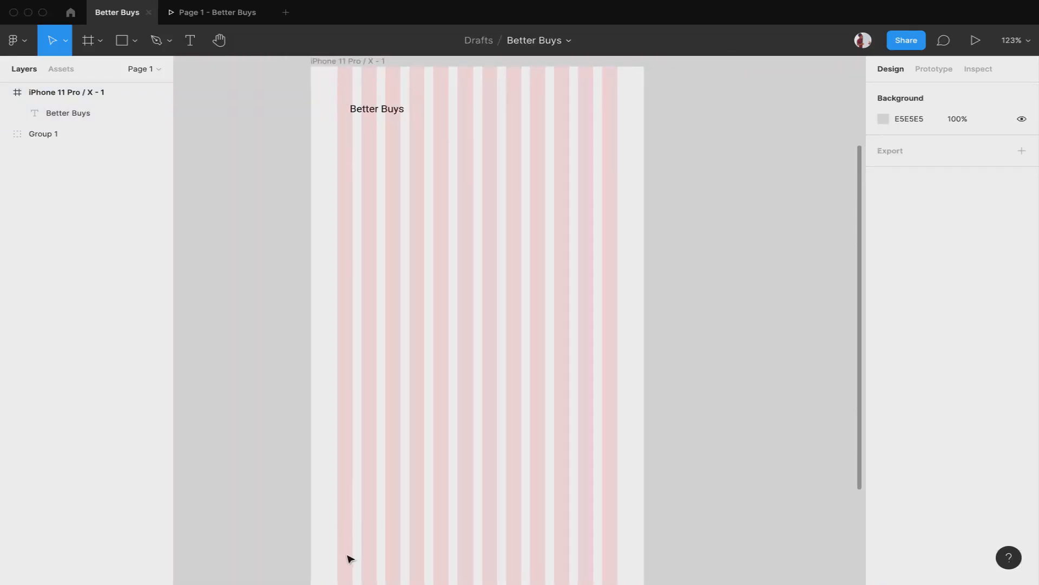
left_click(367, 111)
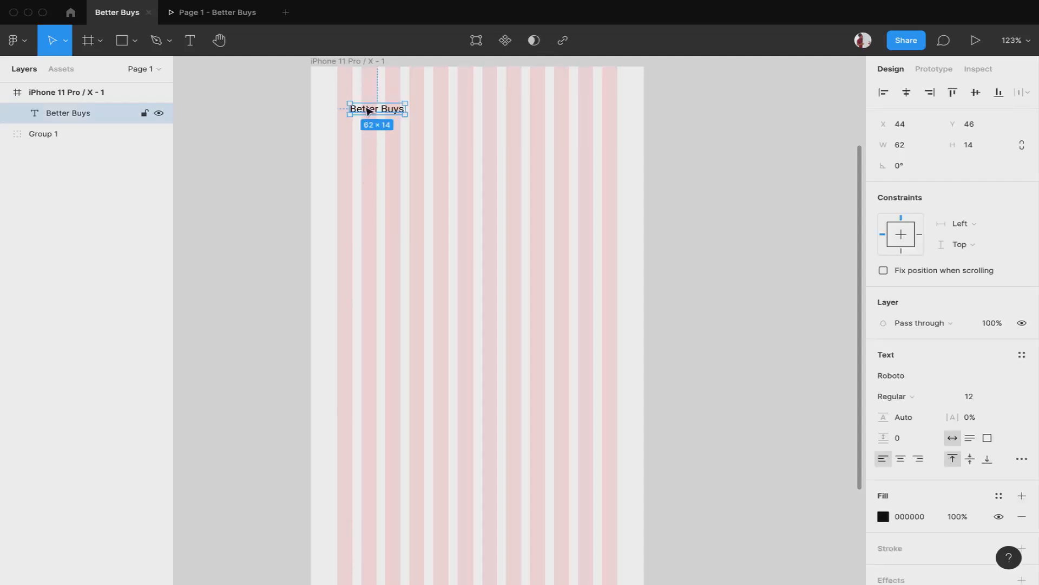
left_click_drag(367, 111, 352, 107)
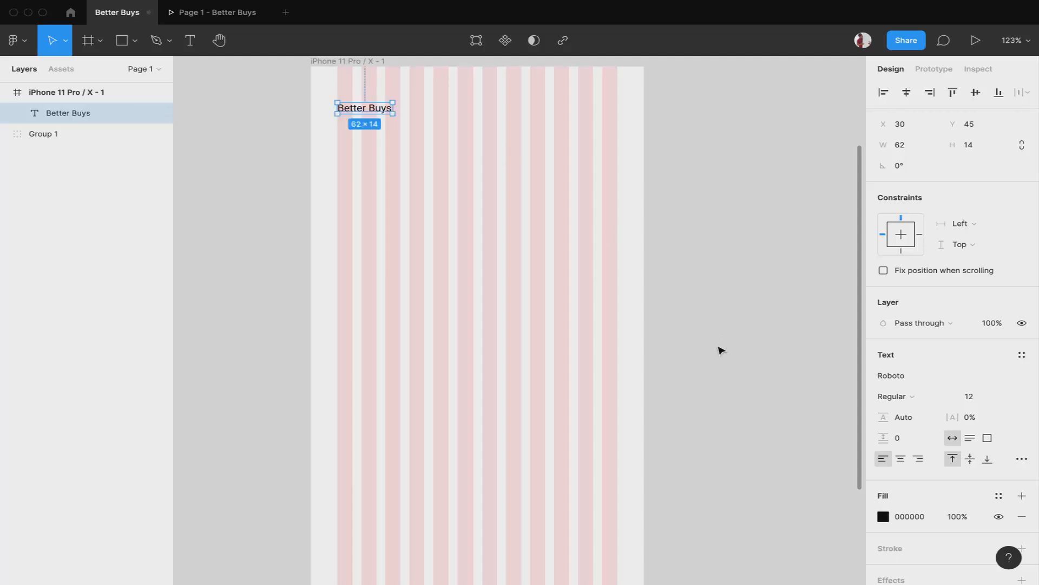
Step: Increase the font size of the "Better Buys" text to 19
scroll(920, 522, "down", 2)
left_click(985, 358)
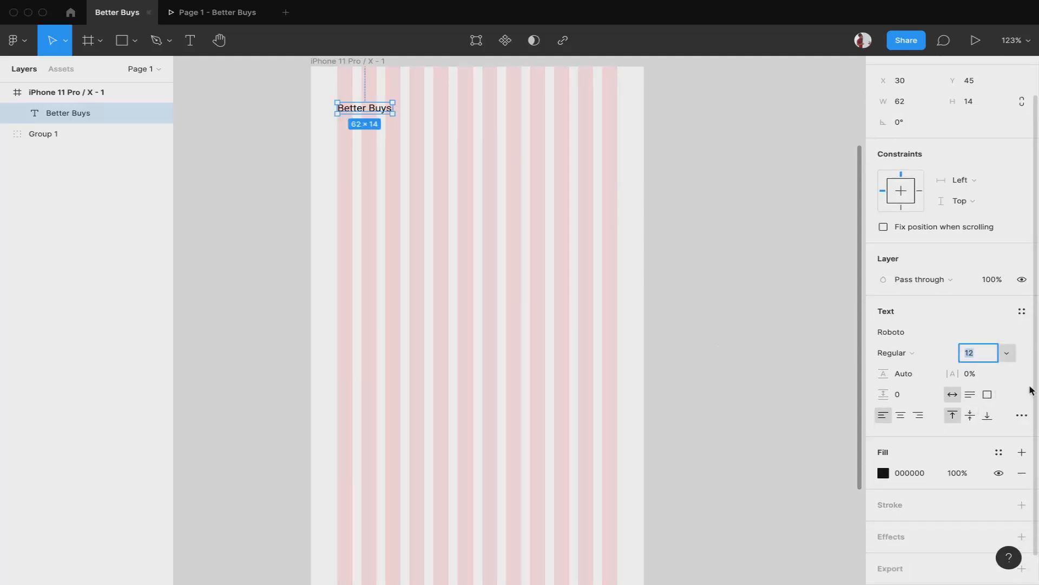
left_click(1008, 354)
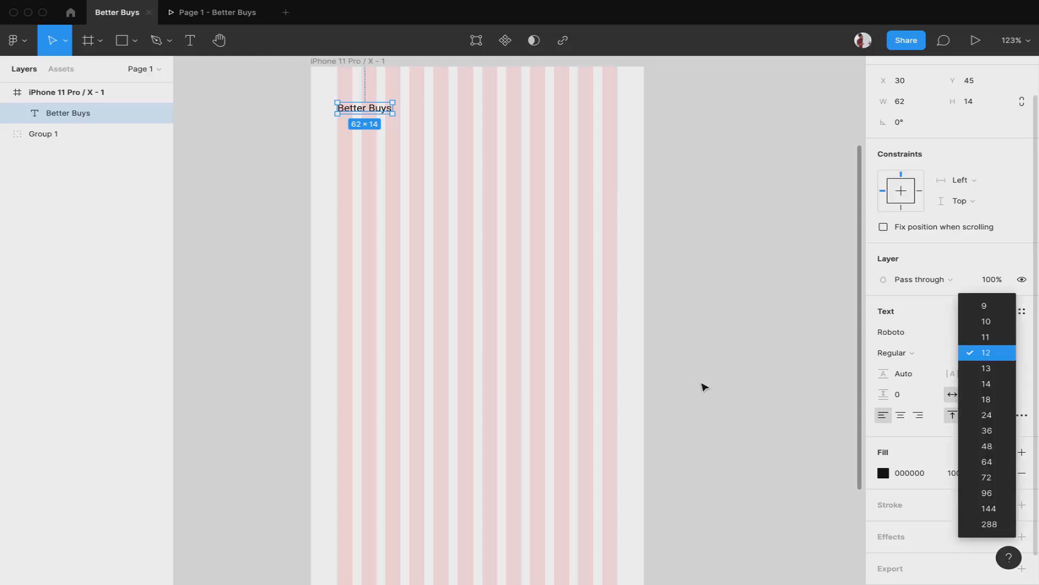
left_click(702, 385)
left_click(991, 354)
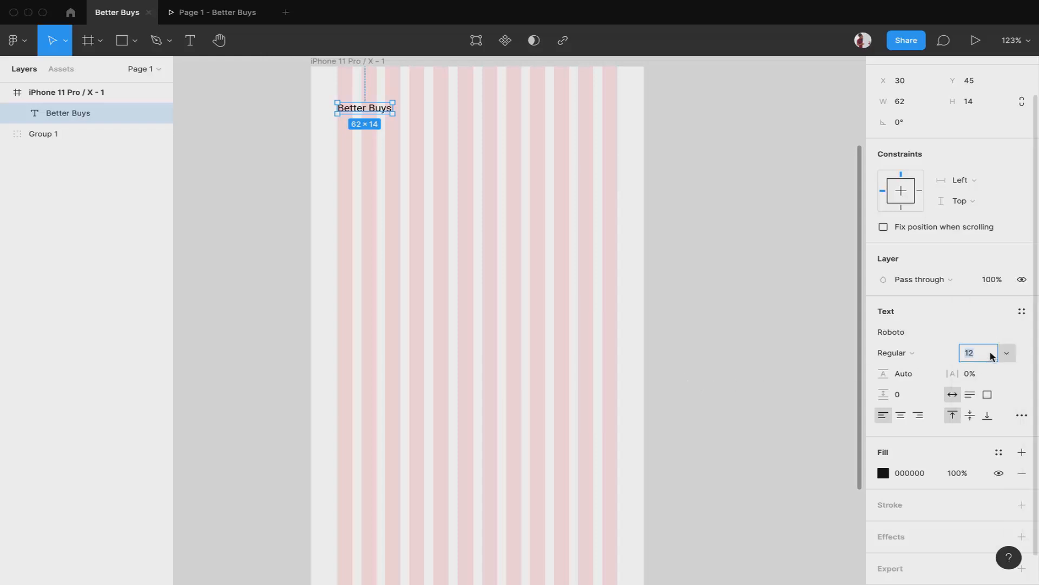
key("Up")
key("Up")
key("Up")
key("Up")
key("Up")
key("Up")
key("Up")
key("Up")
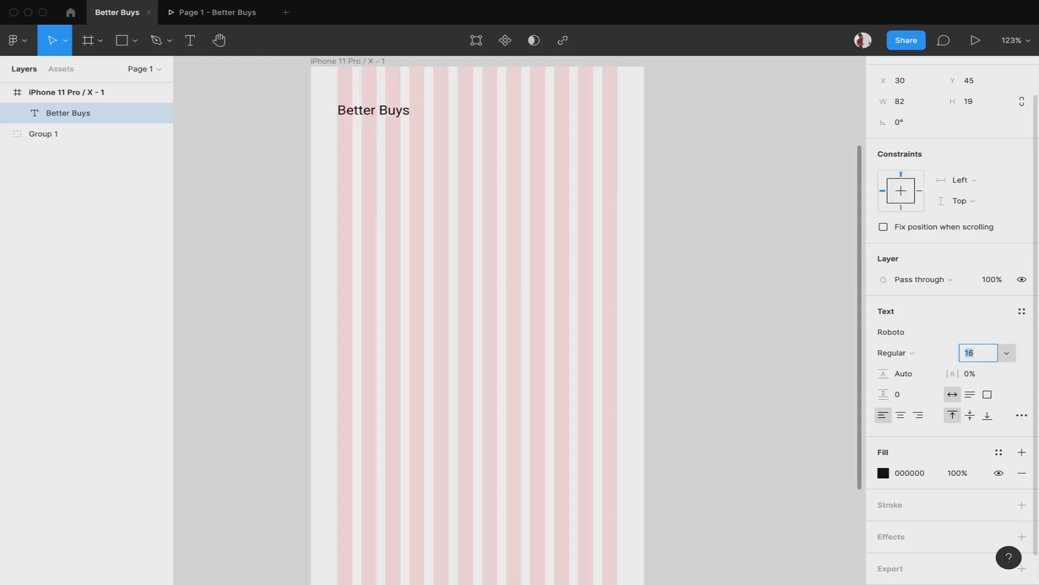
key("Down")
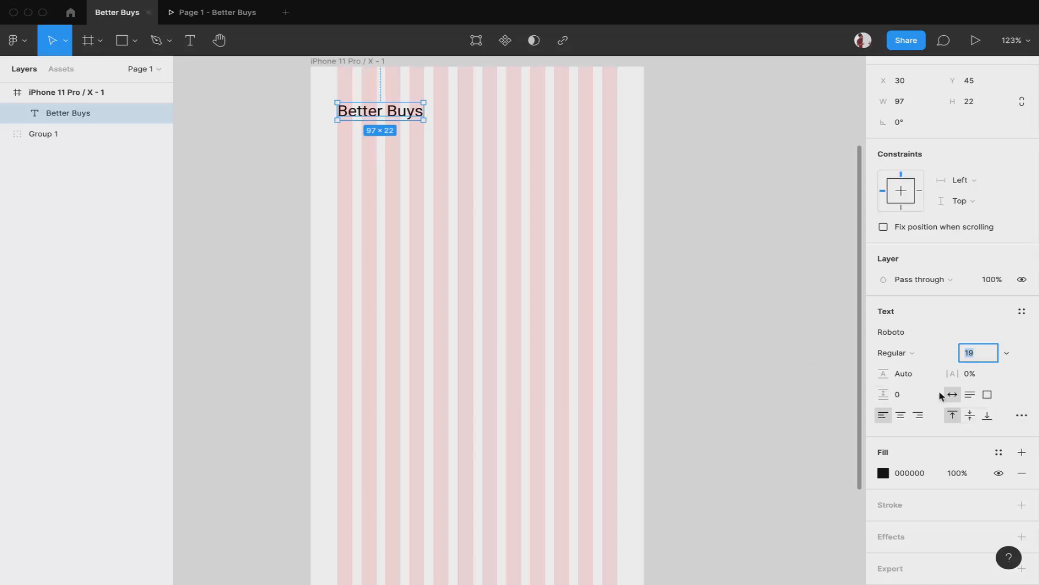
Step: Change the font of the "Better Buys" text to Poppins Medium
left_click(919, 335)
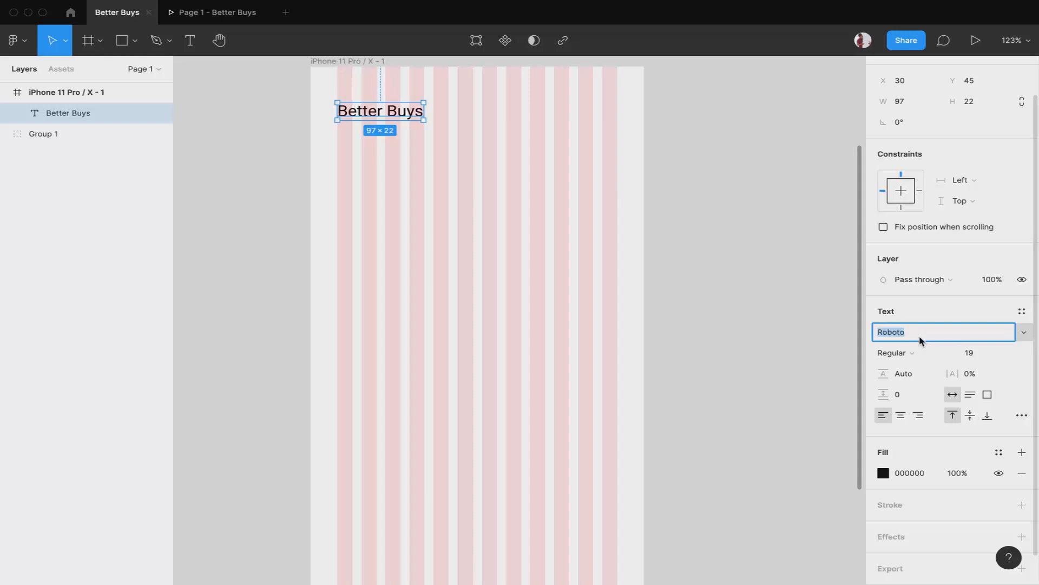
type("Poppins")
key("Return")
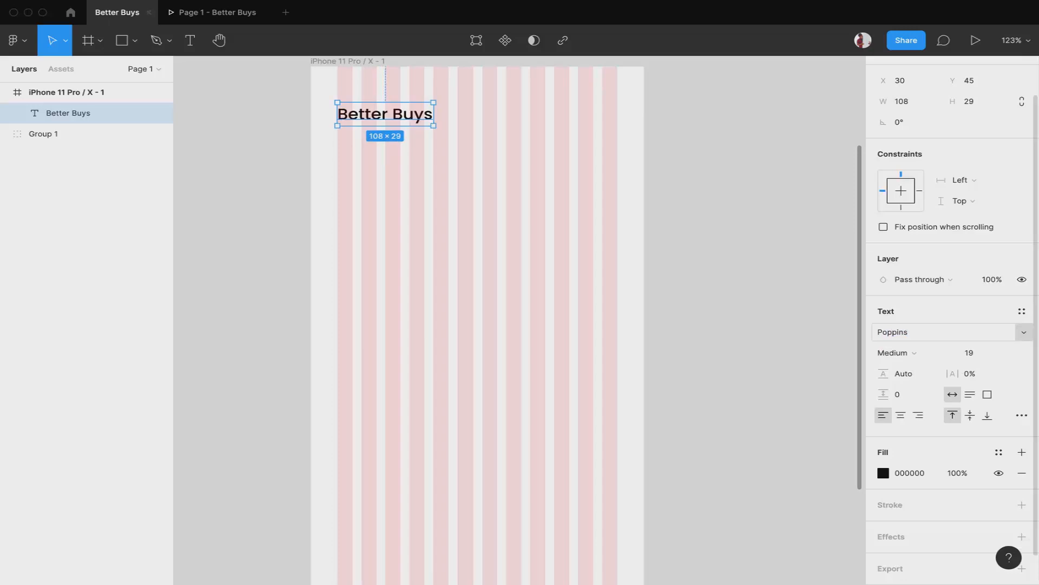
Step: Fill the "Better Buys" text with the dark teal 4E8489 sampled from the palette square above the frame
scroll(538, 298, "down", 3)
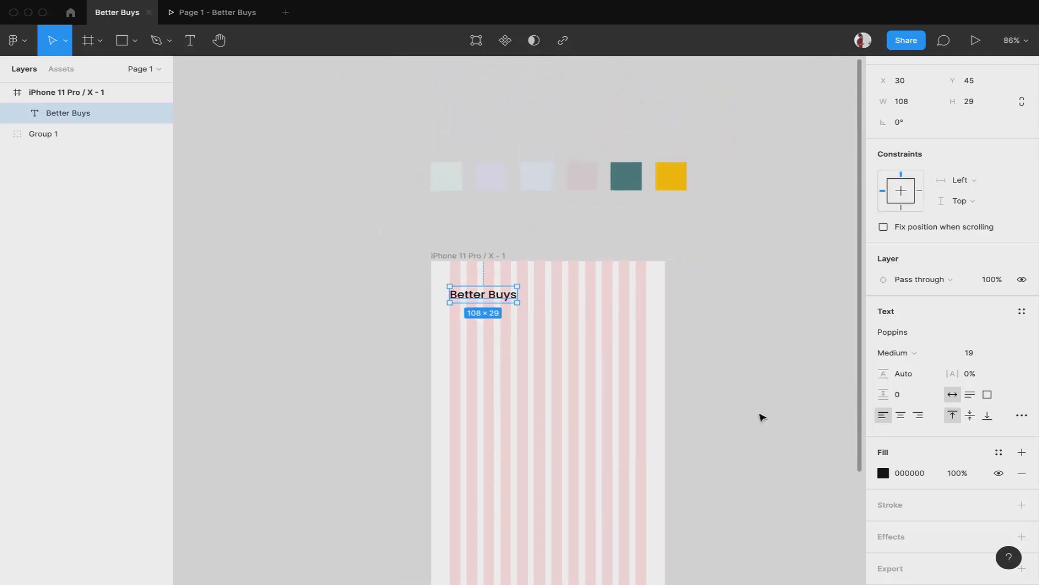
left_click(883, 473)
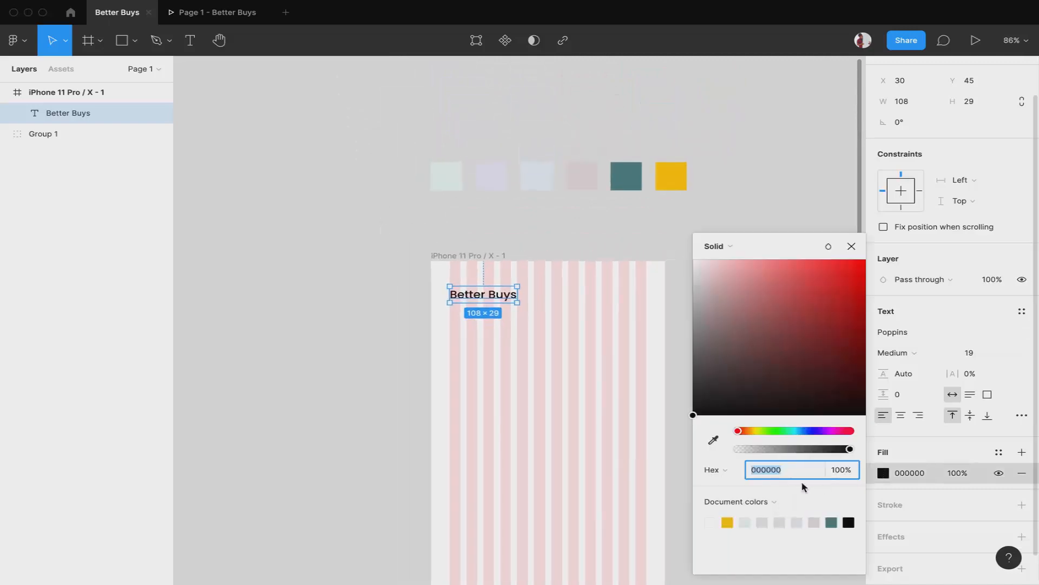
left_click(713, 445)
left_click(629, 175)
left_click(620, 227)
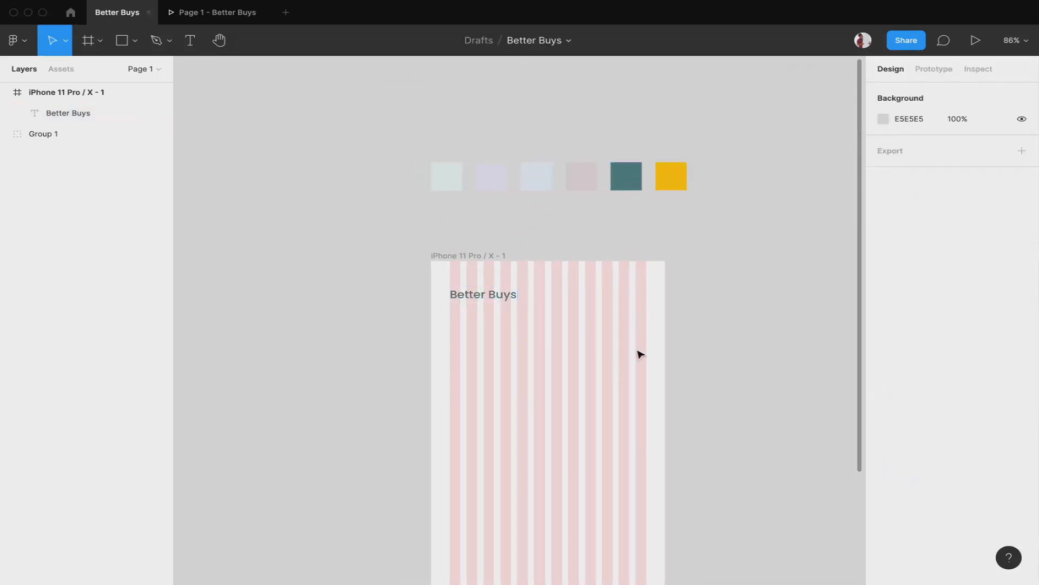
Step: Enlarge the "Better Buys" title to font size 23, checking it in the prototype preview before and after the change
left_click(217, 12)
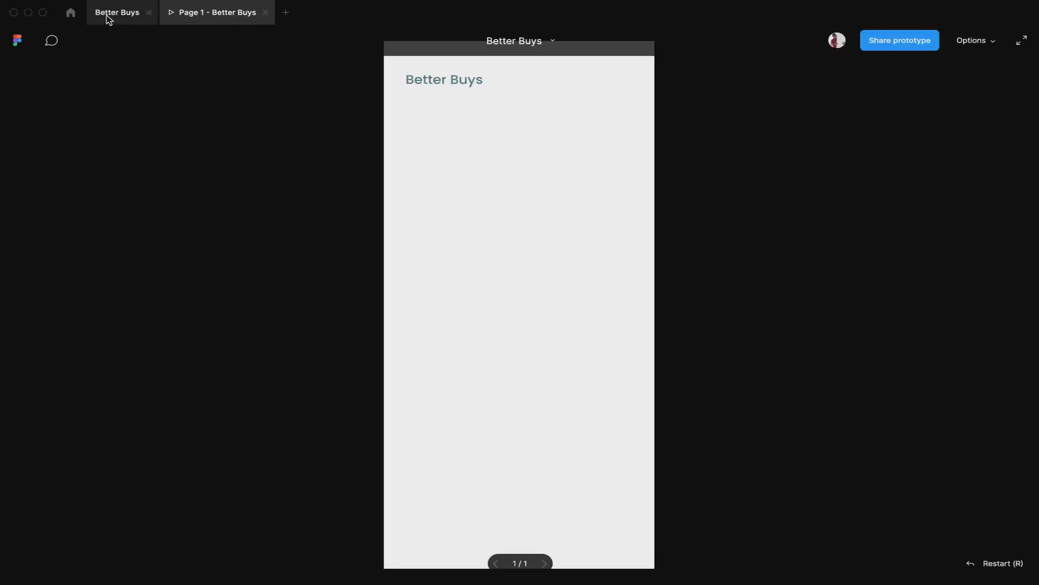
left_click(107, 16)
left_click(507, 296)
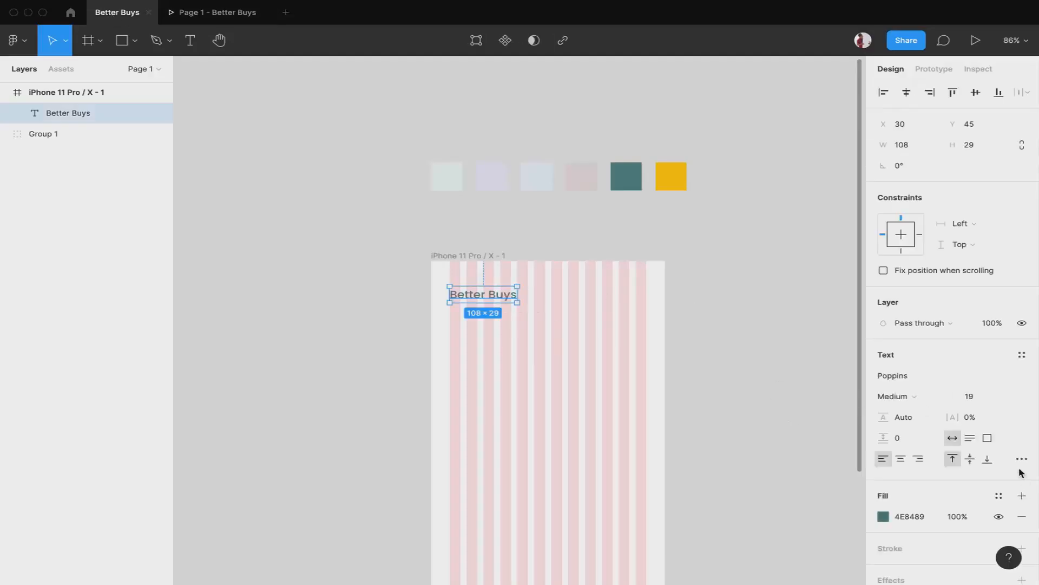
left_click(983, 397)
type("21")
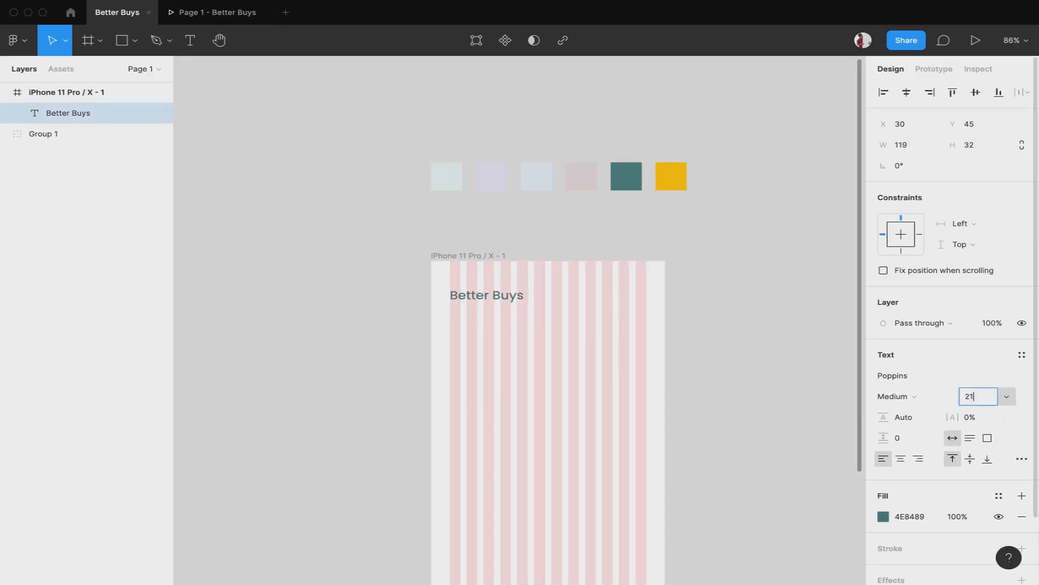
key("Return")
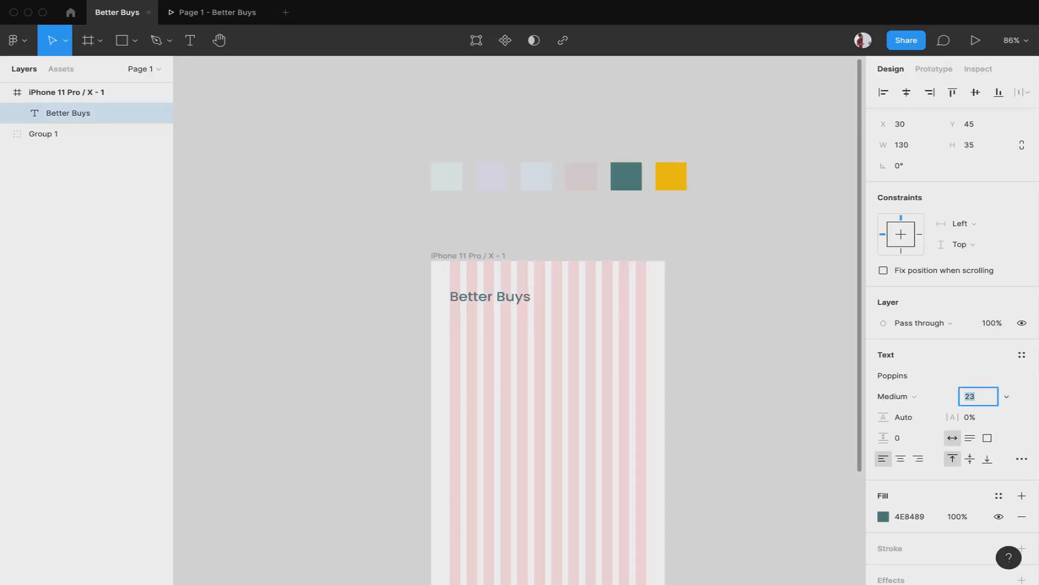
left_click(779, 382)
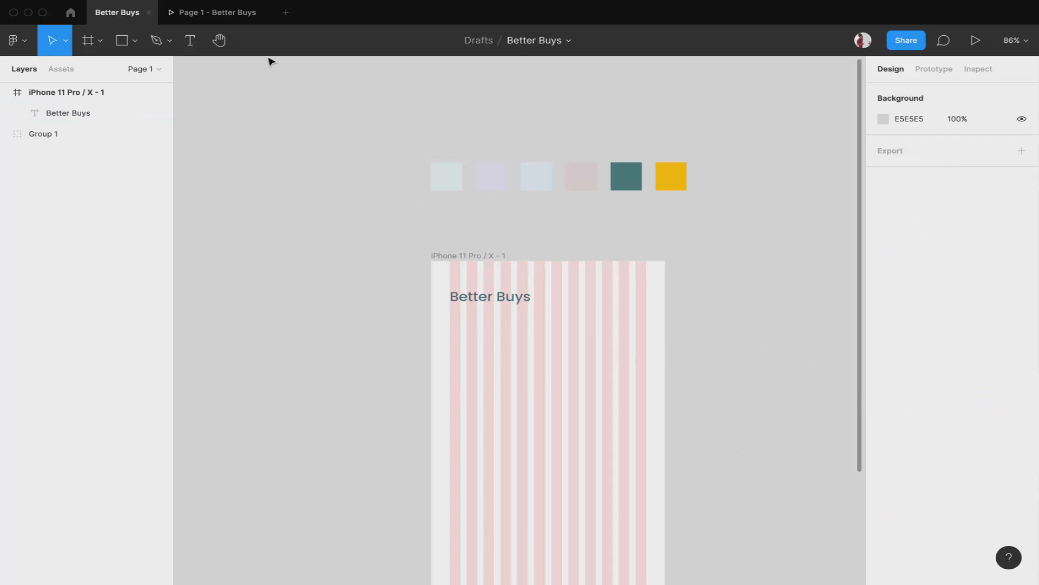
left_click(219, 14)
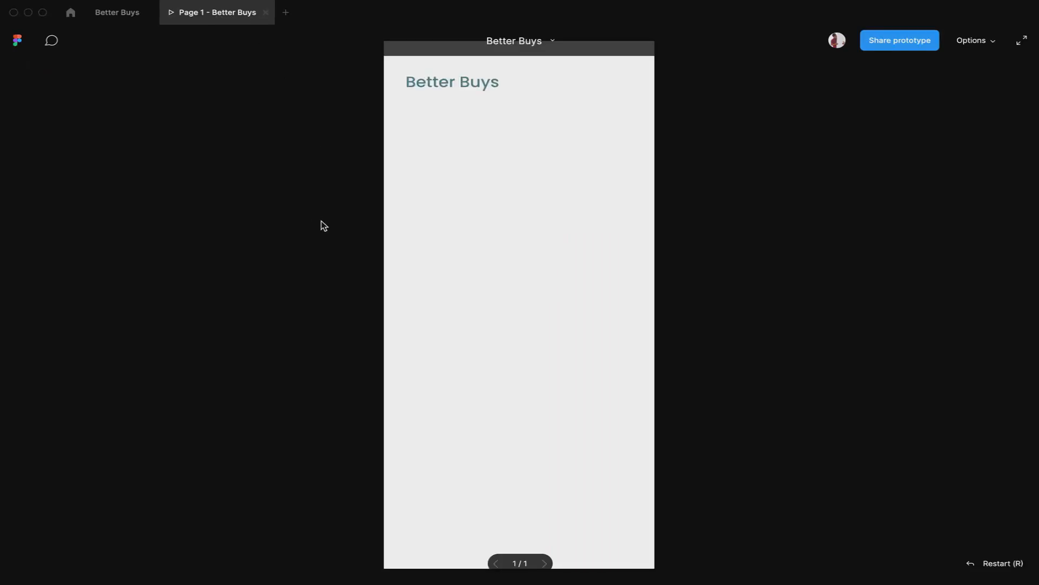
left_click(126, 11)
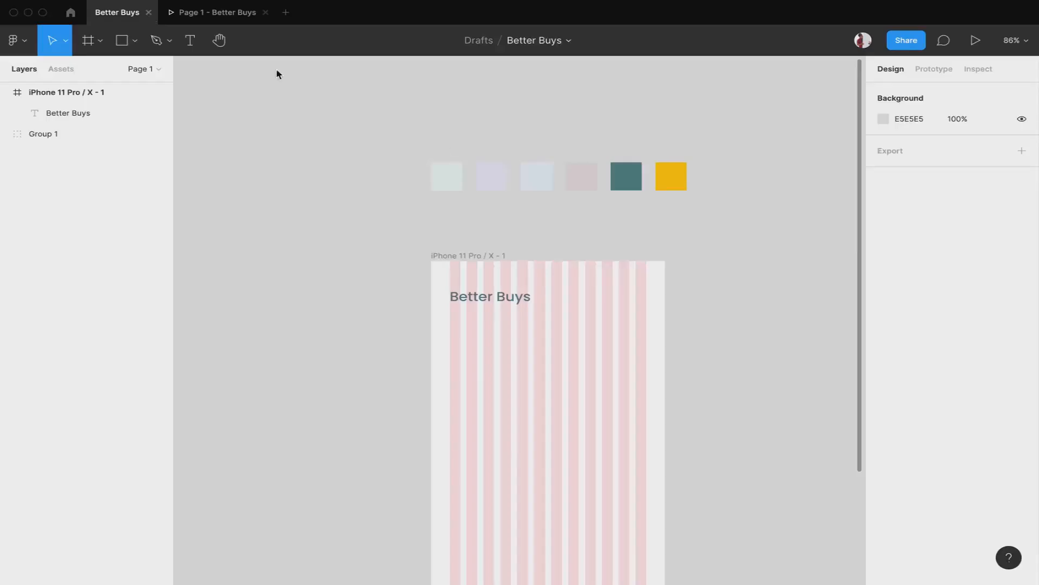
left_click(136, 41)
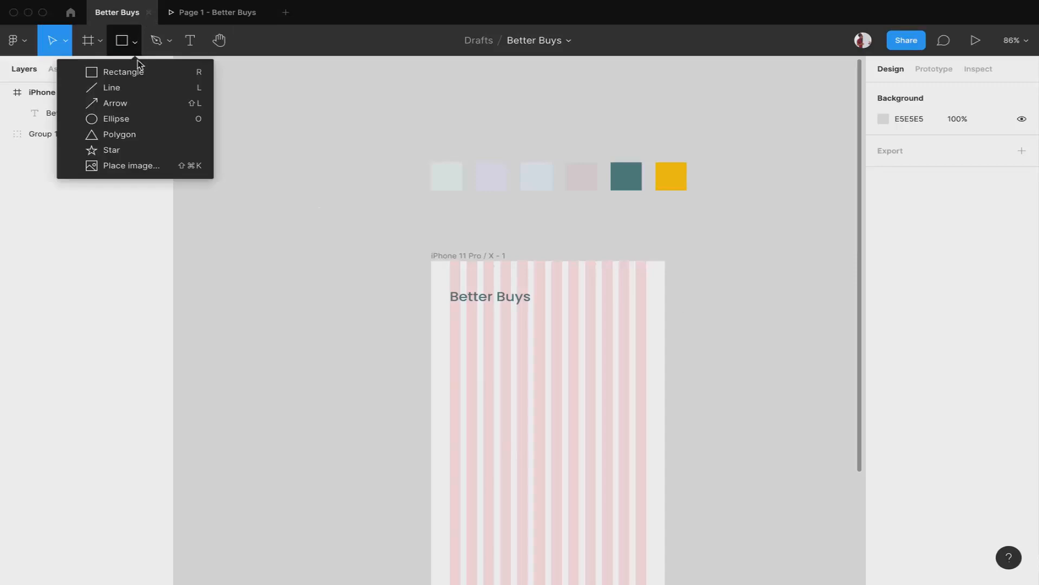
left_click(138, 118)
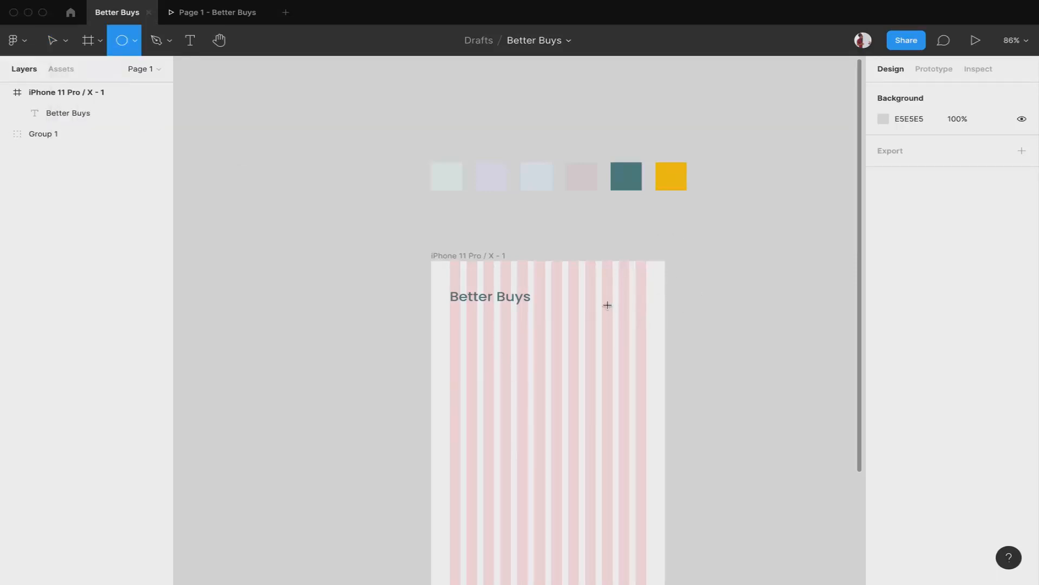
left_click(614, 349)
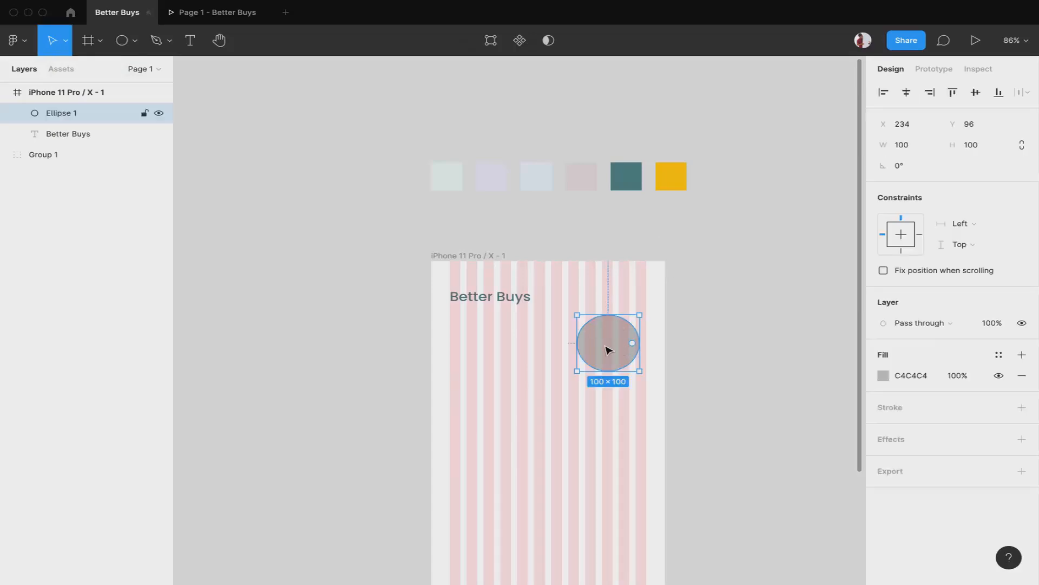
key("Delete")
left_click_drag(593, 298, 644, 414)
Step: Draw a circle about 52 × 52 in the upper right of the phone frame, at about X 247, Y 73
left_click(121, 41)
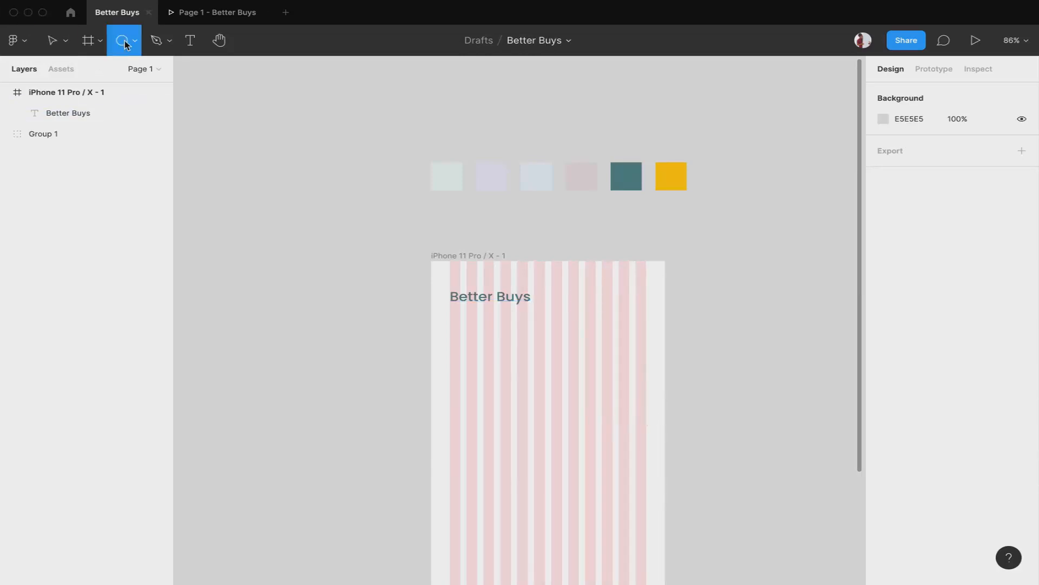
mouse_move(585, 301)
left_mouse_down()
mouse_move(617, 388)
mouse_move(657, 372)
mouse_move(519, 368)
mouse_move(575, 364)
mouse_move(610, 399)
mouse_move(631, 389)
mouse_move(629, 301)
mouse_move(628, 366)
mouse_move(494, 355)
mouse_move(619, 352)
mouse_move(520, 340)
mouse_move(603, 331)
left_mouse_up()
key("shift")
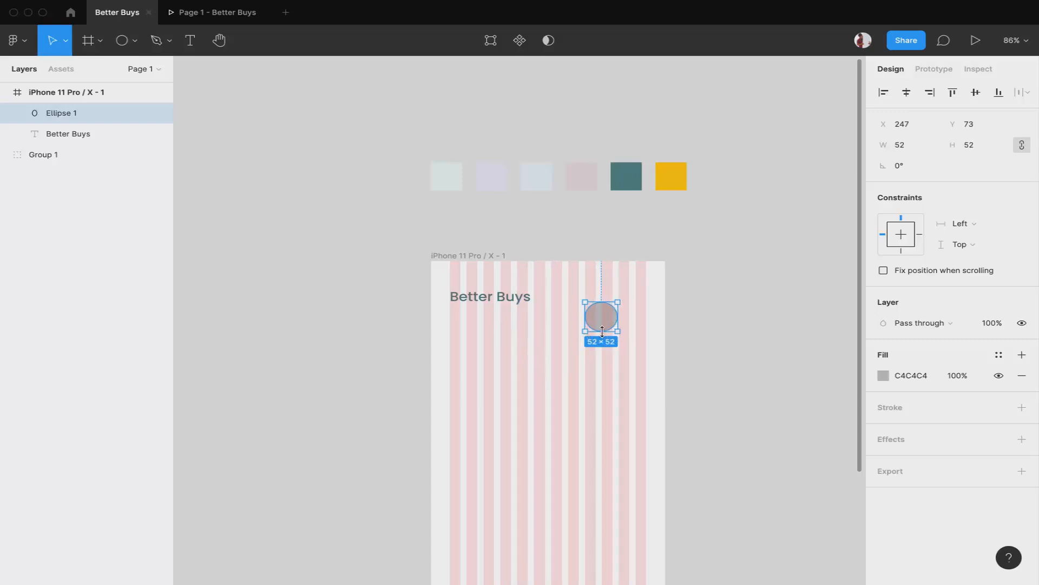
left_click(712, 332)
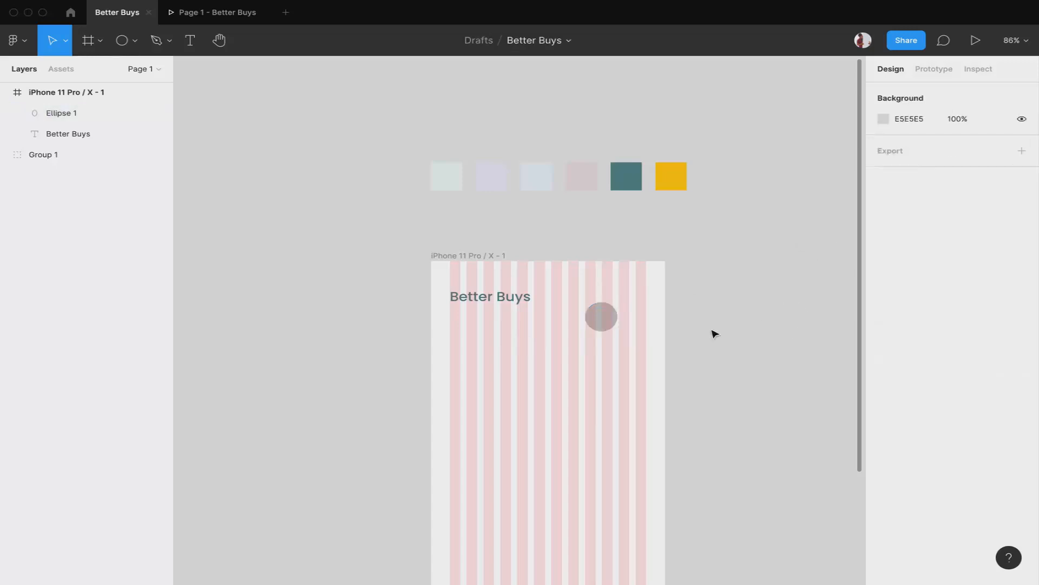
Step: Move the circle up to Y 43 and align the "Better Buys" title with it by their vertical centers
left_click(607, 307)
key("shift+Up")
key("shift+Up")
key("shift+Up")
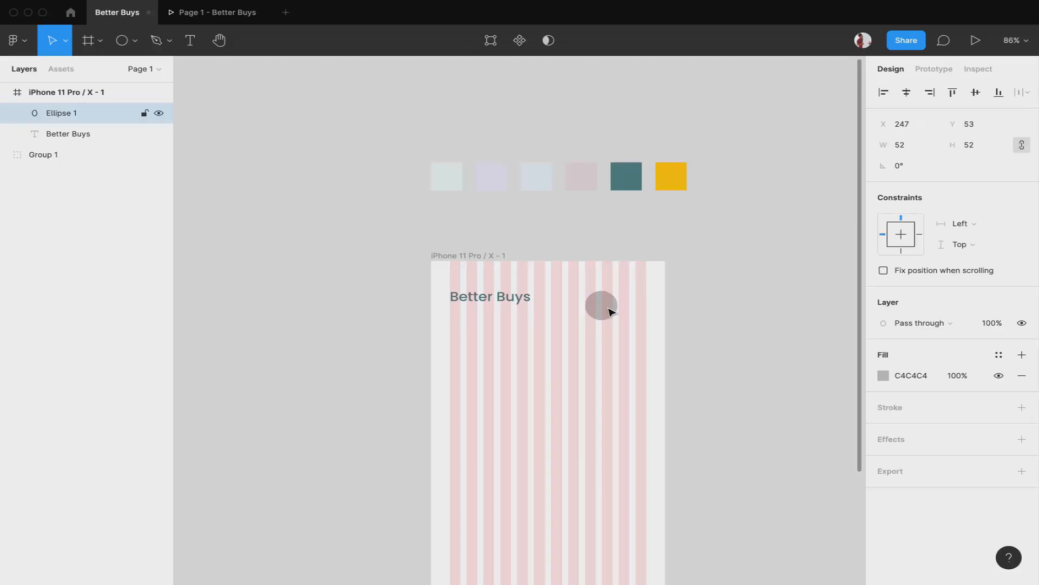
left_click(493, 303, "shift")
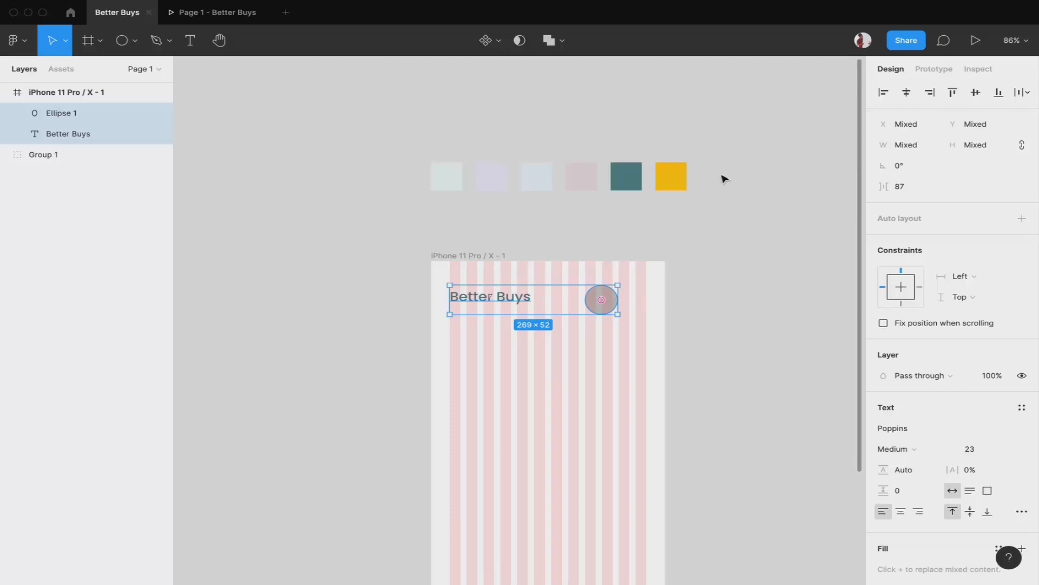
left_click(980, 95)
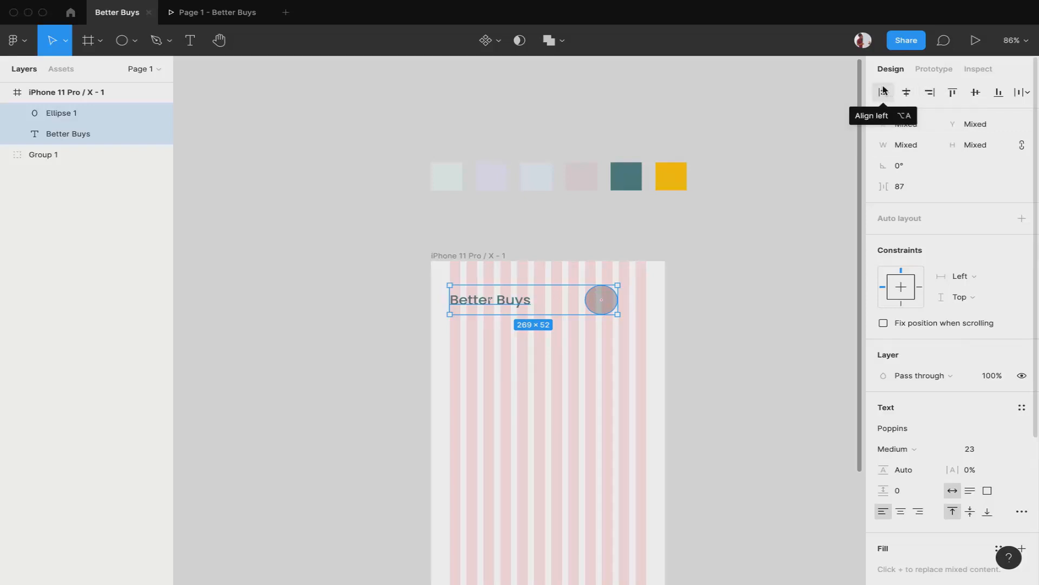
Step: Try top and bottom alignment on the title and circle, and return them to vertical-center alignment
left_click(953, 95)
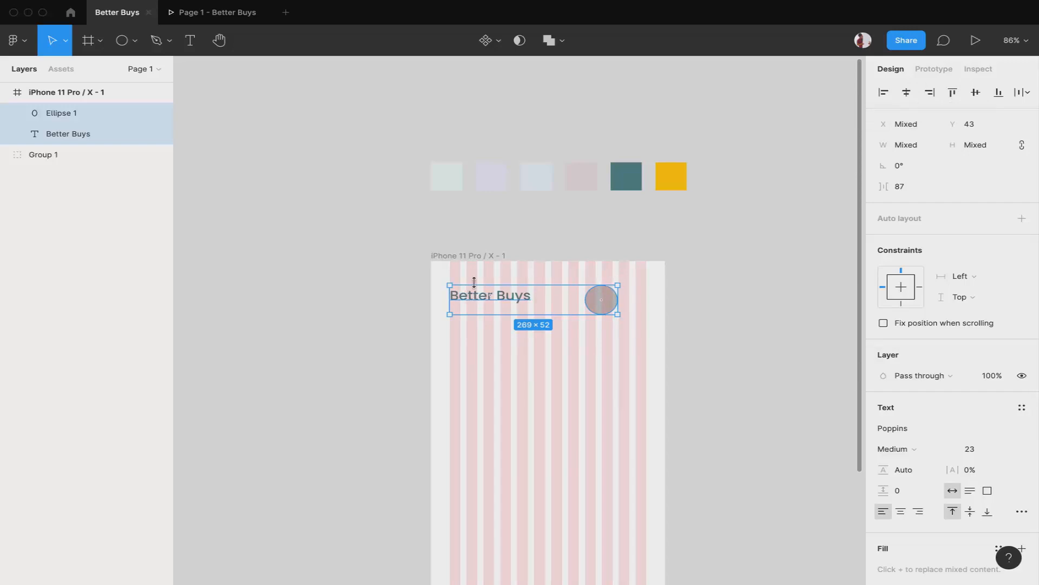
left_click(999, 92)
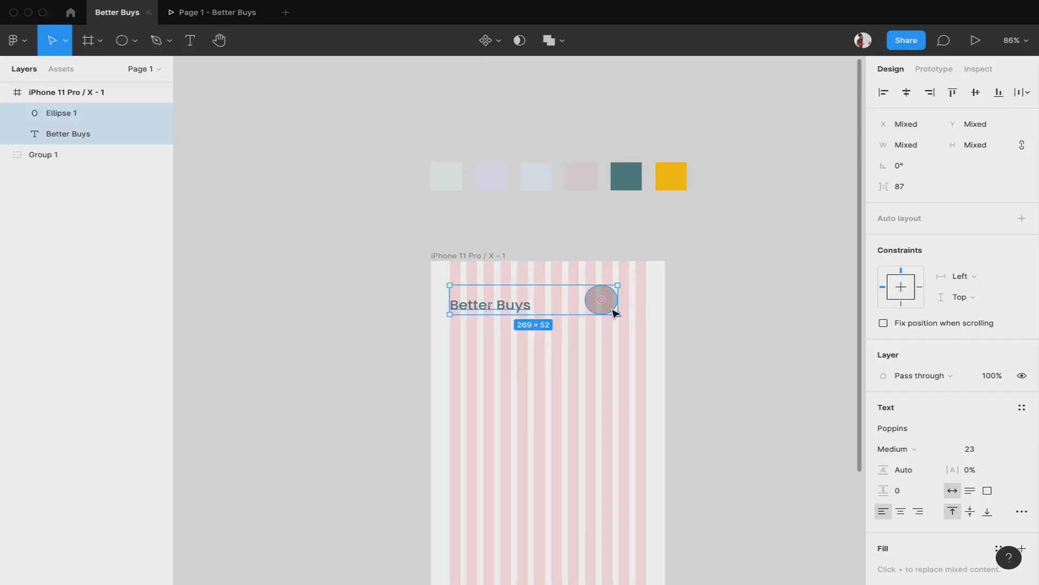
left_click(975, 92)
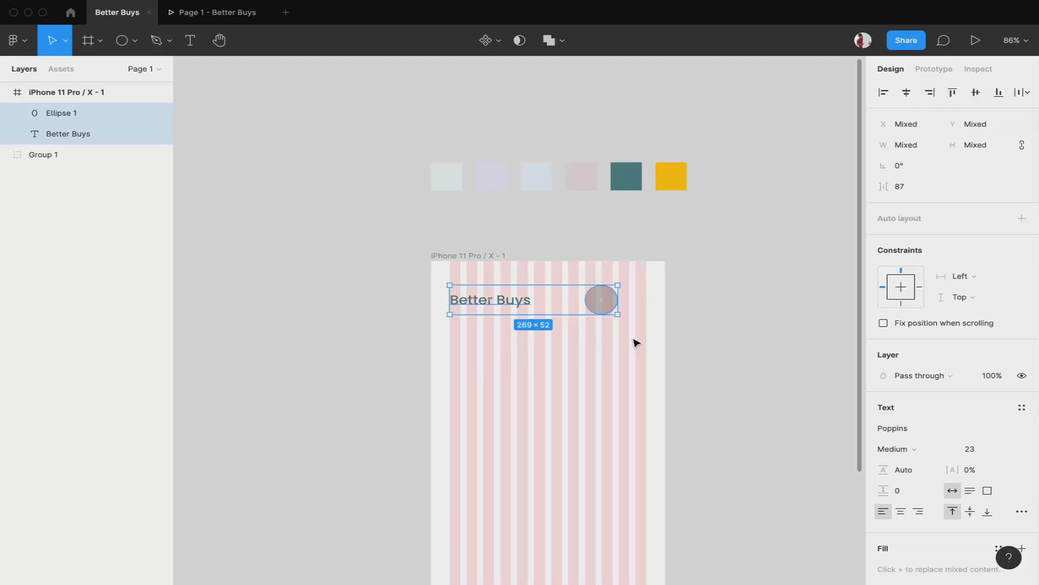
Step: Move the header circle horizontally to X 288 and check its placement in the prototype preview
left_click(615, 310)
key("shift+Right")
key("shift+Right")
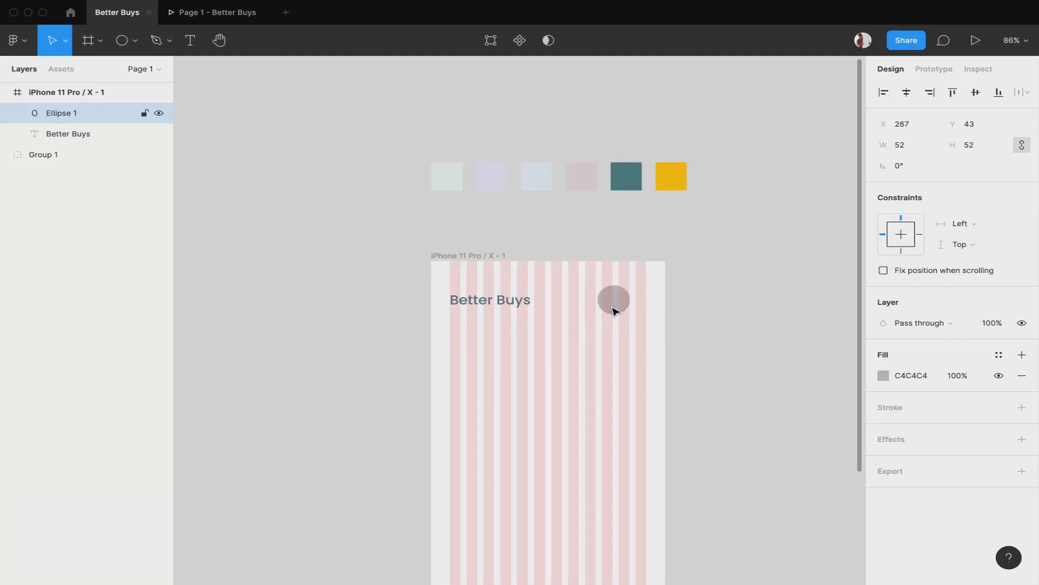
key("Right")
key("shift+Right")
key("shift+Right")
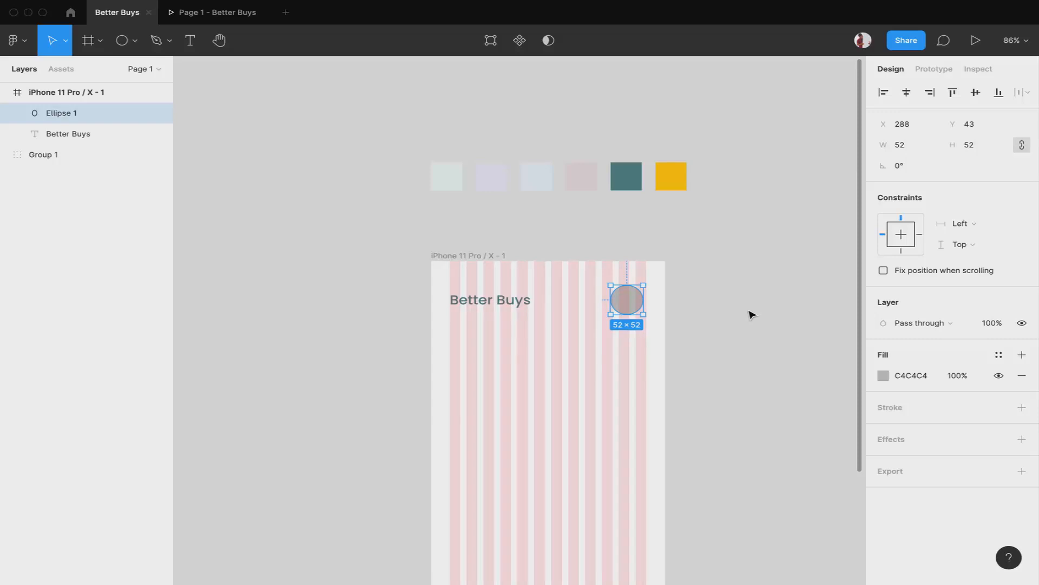
left_click(319, 67)
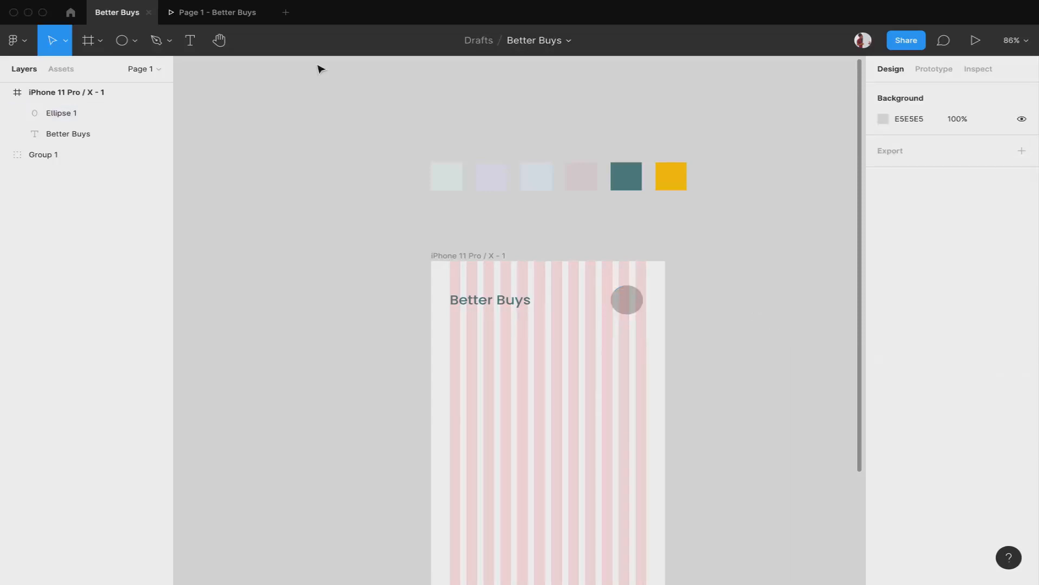
left_click(218, 15)
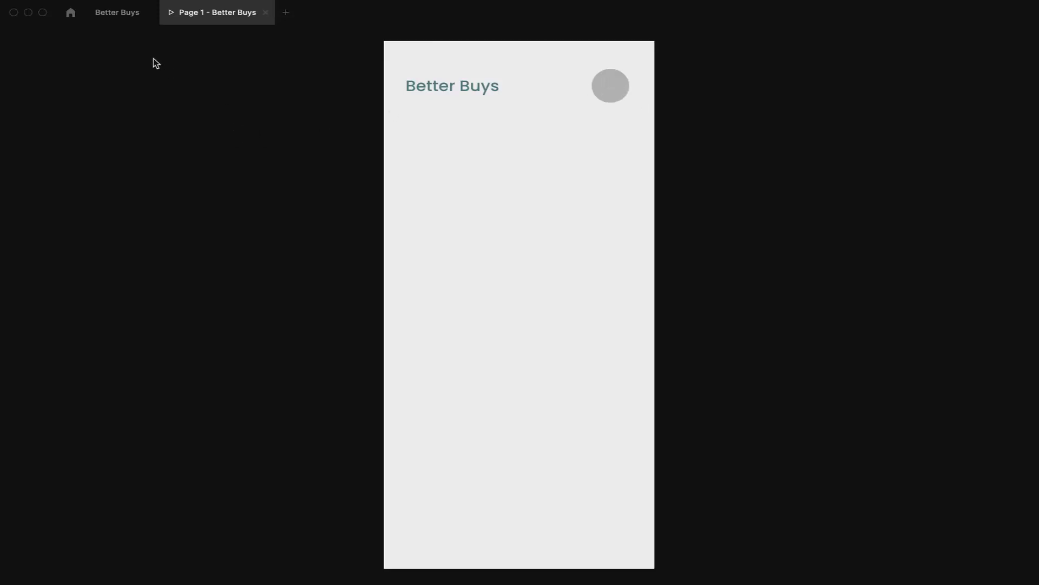
left_click(121, 14)
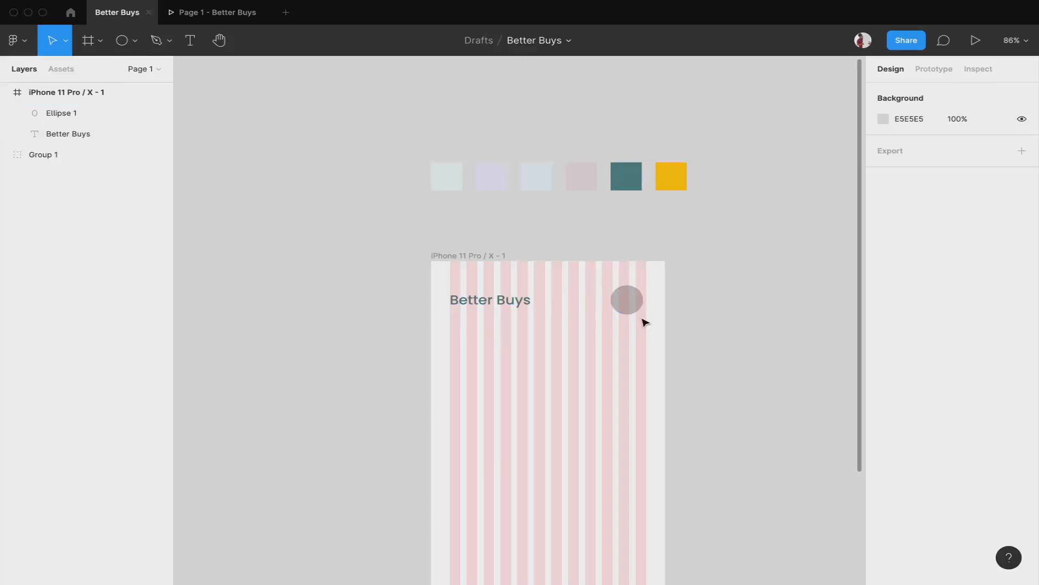
Step: Shift the header circle to X 292, flush with the last grid column, and check it in the prototype preview
left_click(631, 300)
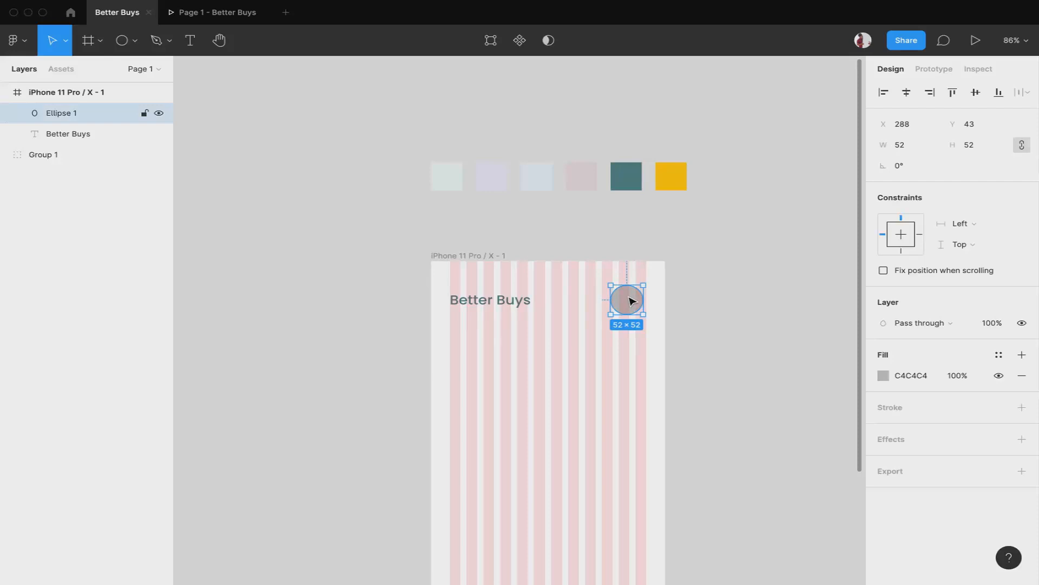
left_click_drag(631, 300, 631, 300)
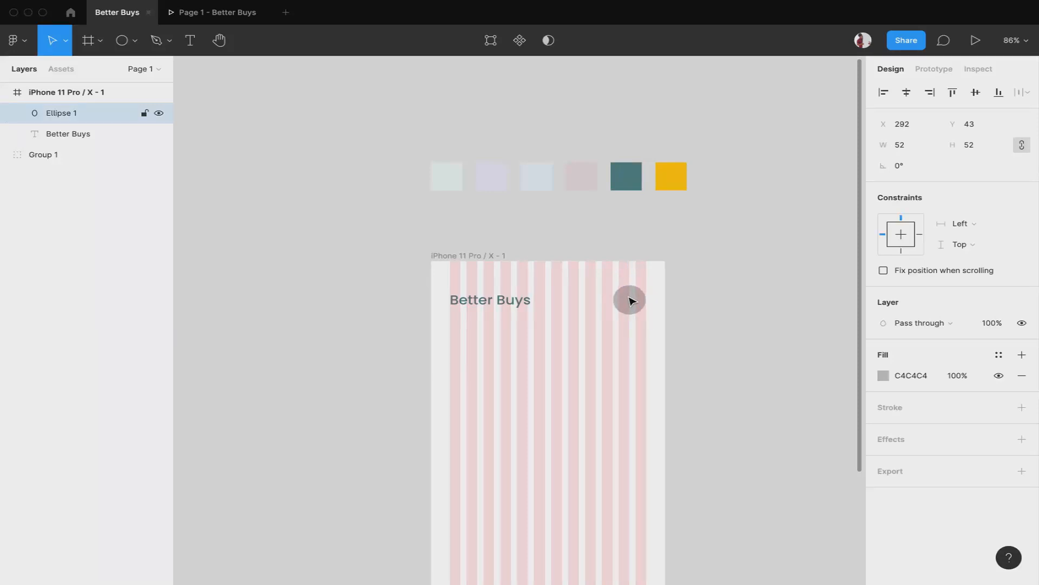
left_click_drag(632, 301, 632, 301)
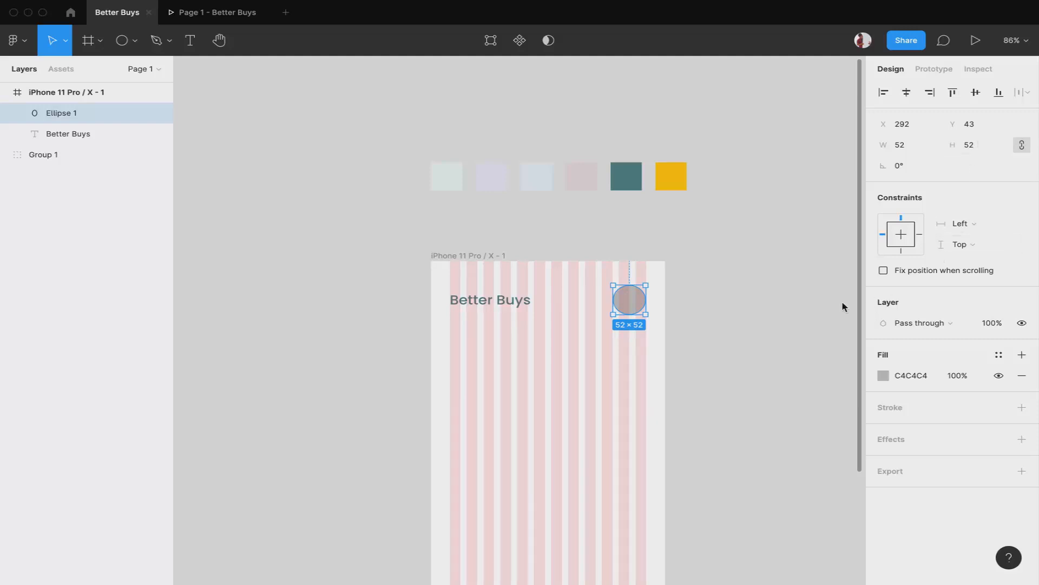
left_click(726, 309)
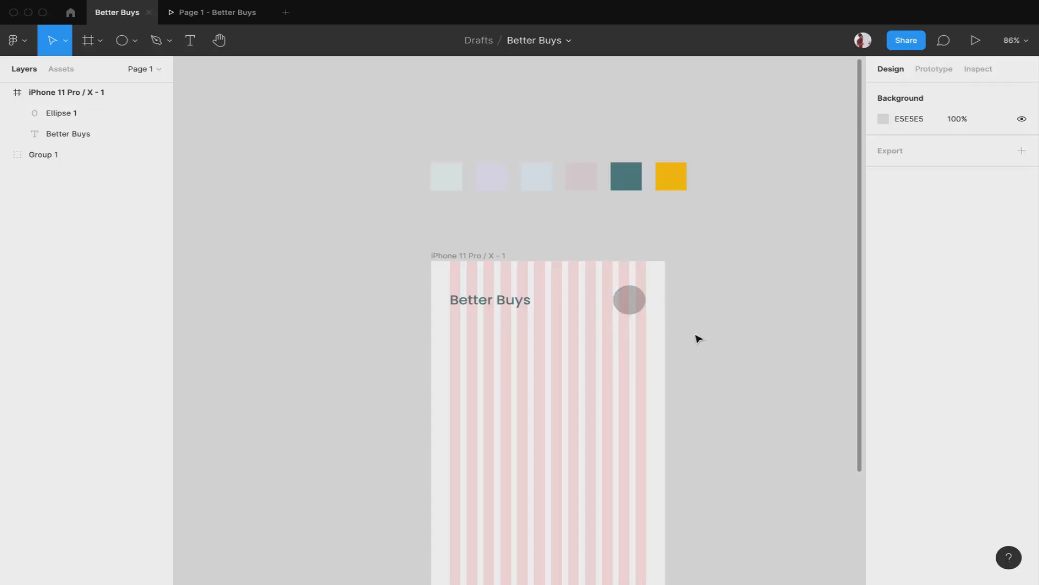
left_click(219, 12)
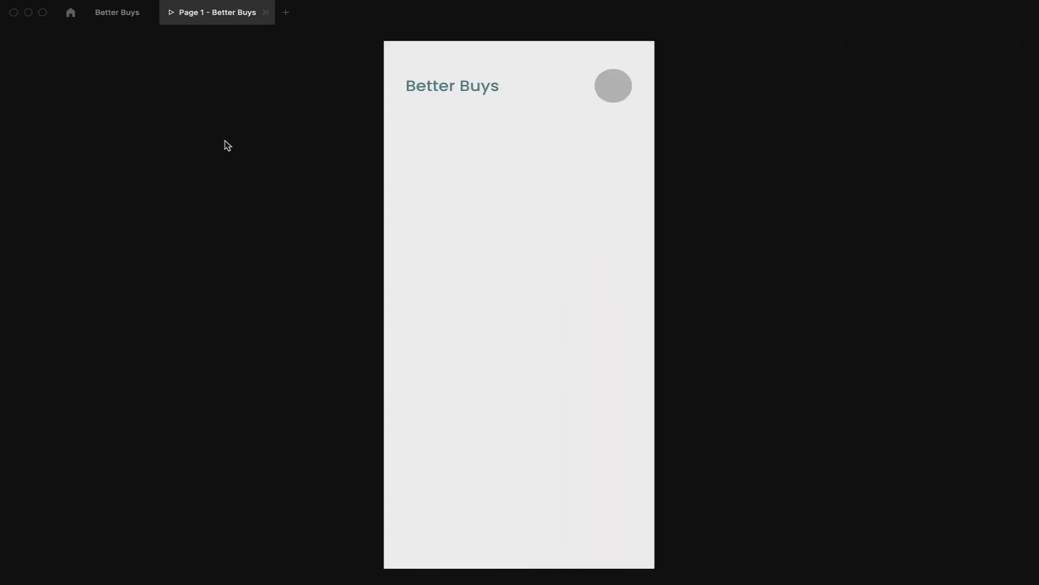
left_click(135, 12)
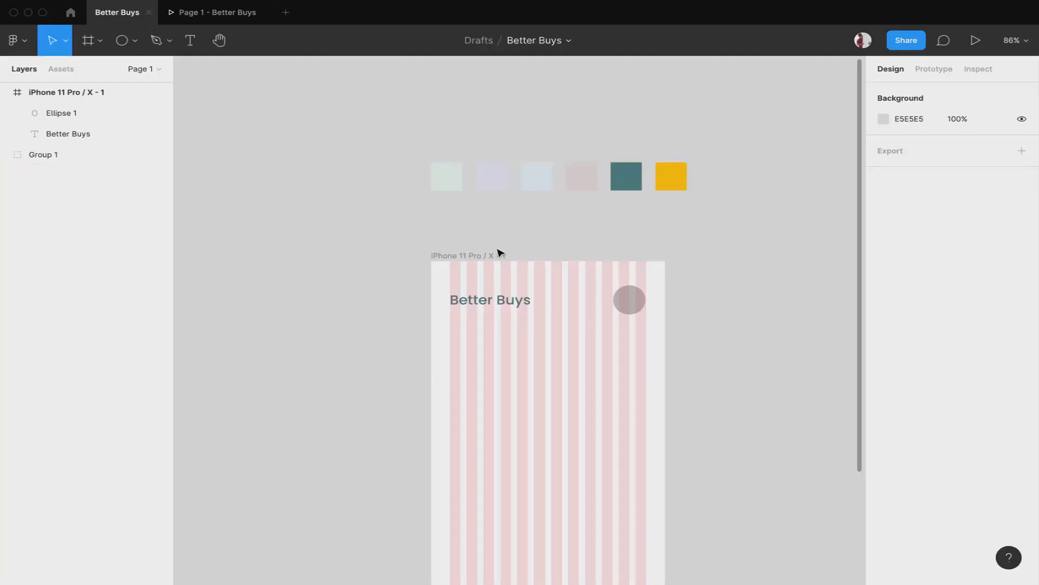
Step: Move the "Better Buys" title and the header circle up by 10, putting the circle at Y 33, and check the prototype preview
left_click(488, 295)
left_click_drag(489, 294, 489, 289)
left_click(643, 308)
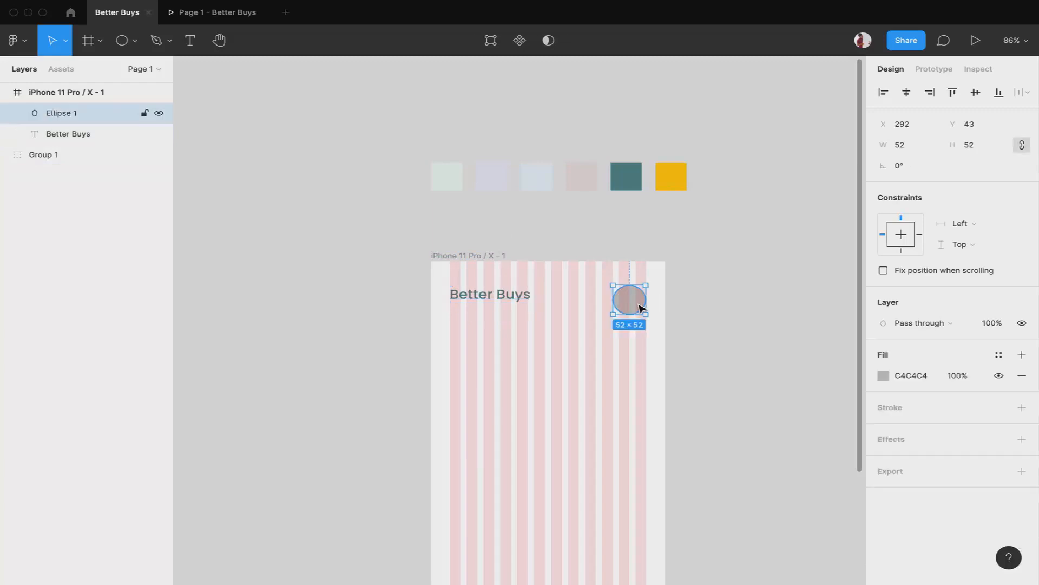
key("shift+Up")
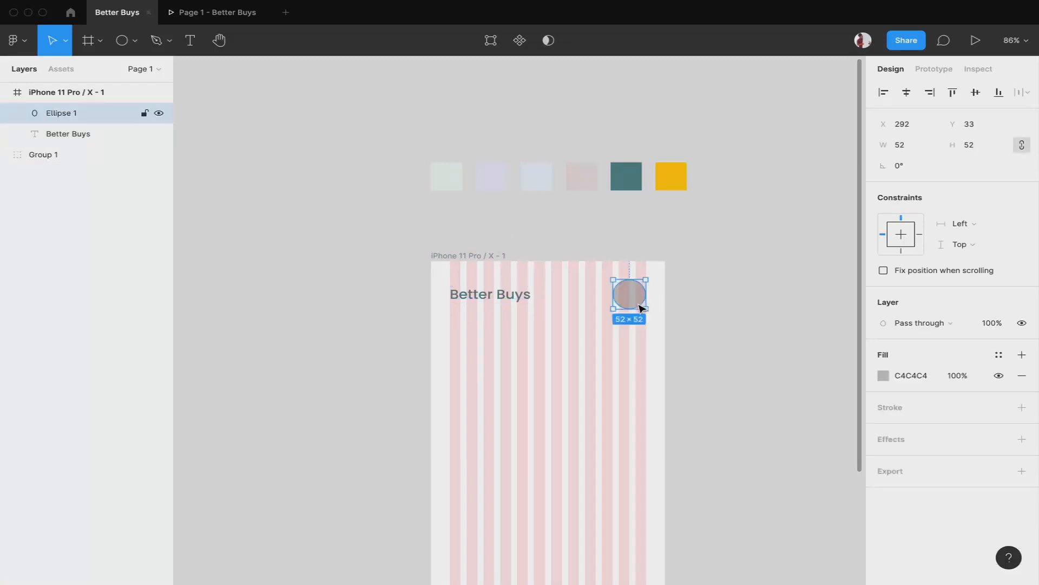
left_click(503, 294, "shift")
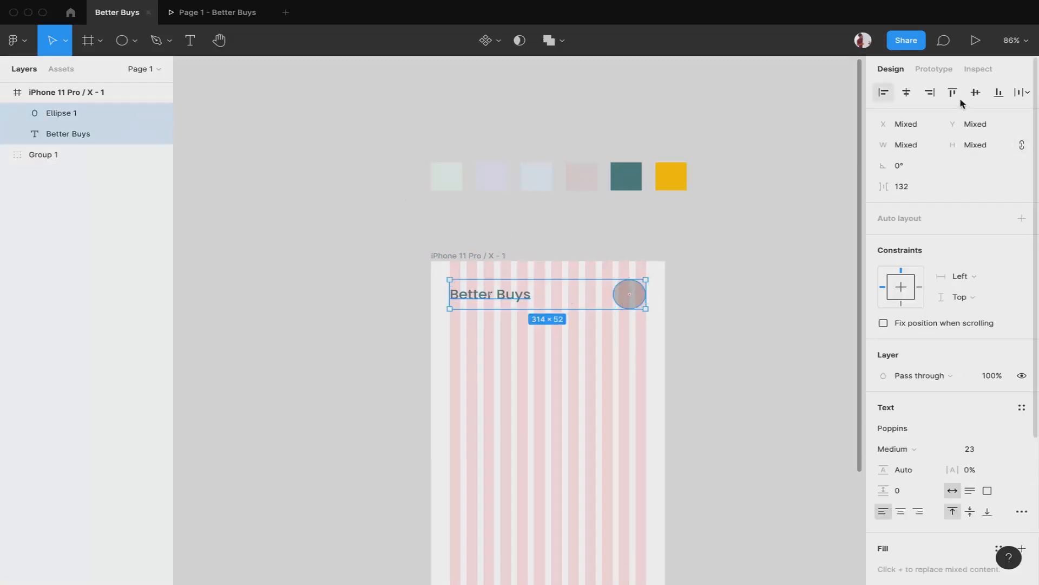
left_click(206, 16)
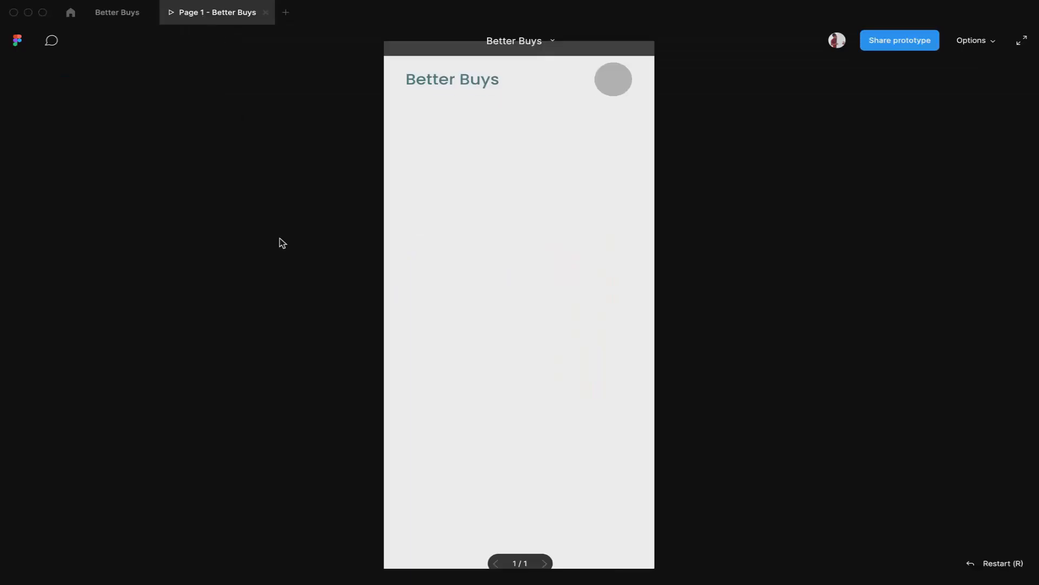
left_click(123, 15)
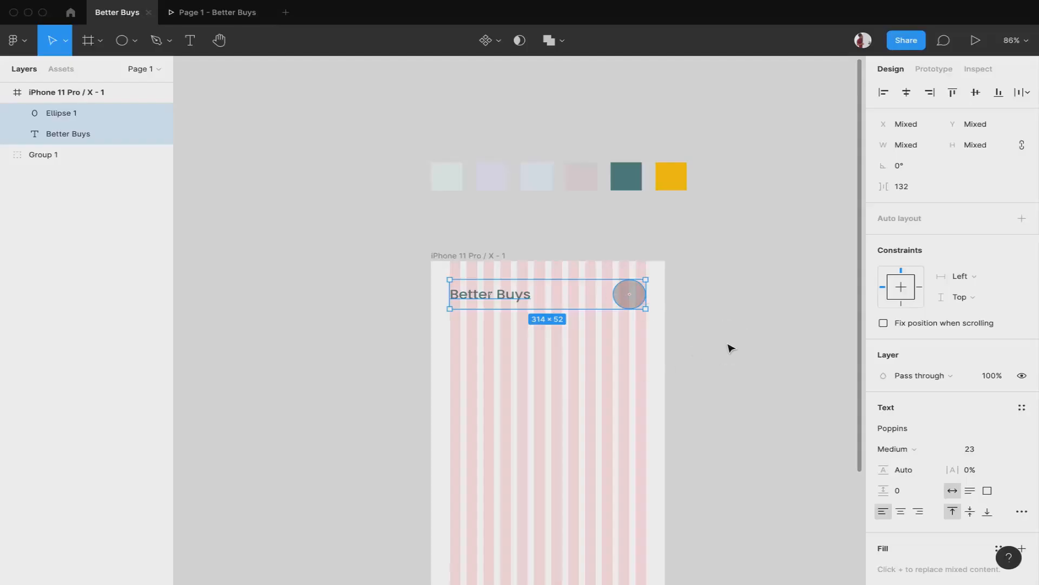
Step: Duplicate the header circle into a row of four 52 × 52 circles at Y 95 beneath the title, starting at the first grid column
left_click(643, 380)
scroll(642, 381, "down", 2)
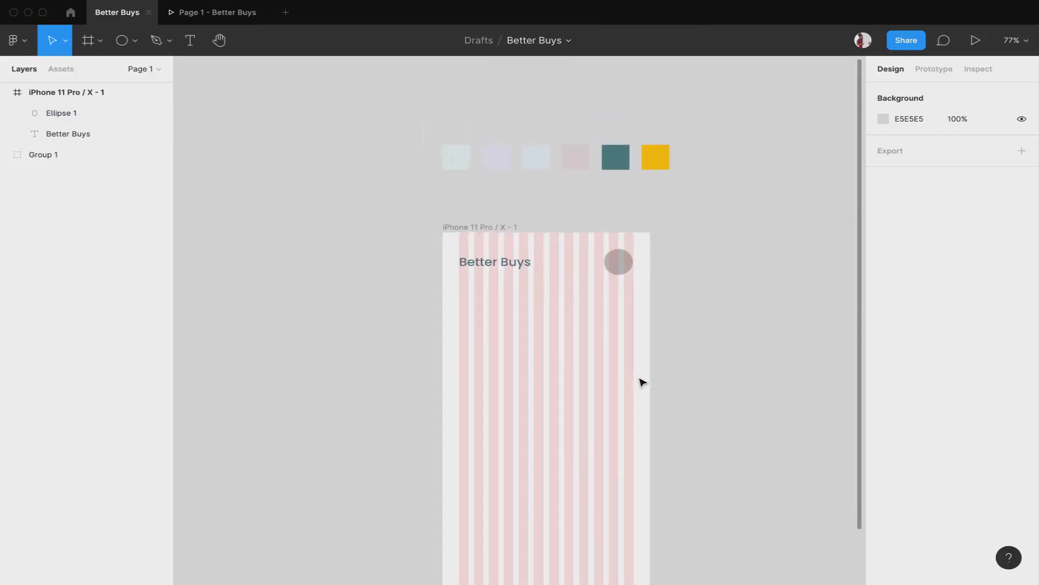
left_click(627, 265)
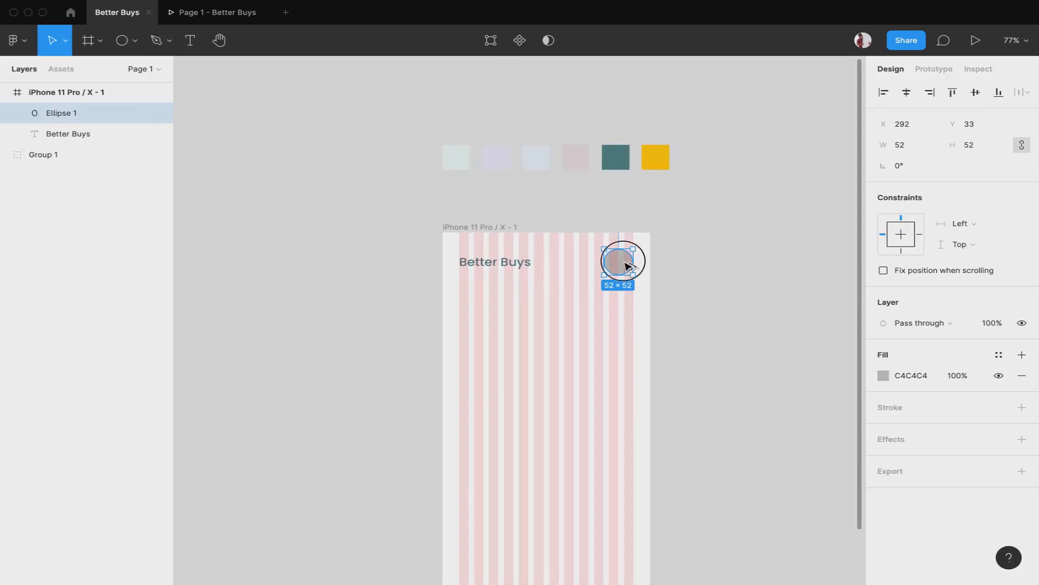
left_click_drag(627, 266, 585, 301)
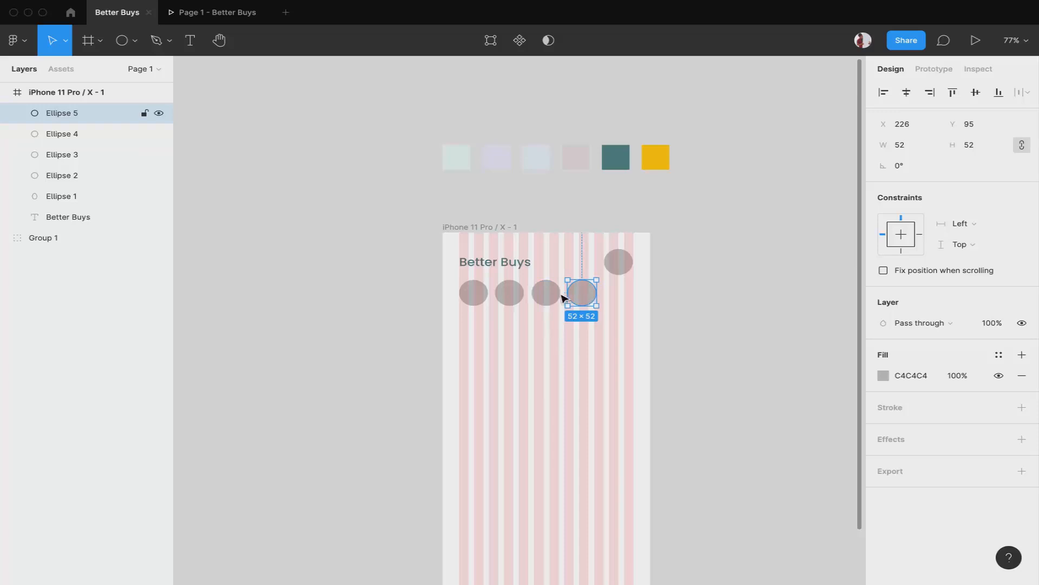
Step: Try stretching the four row circles together to a total width of 288, and undo the stretch
left_click(471, 293)
left_click(508, 294, "shift")
left_click(546, 296, "shift")
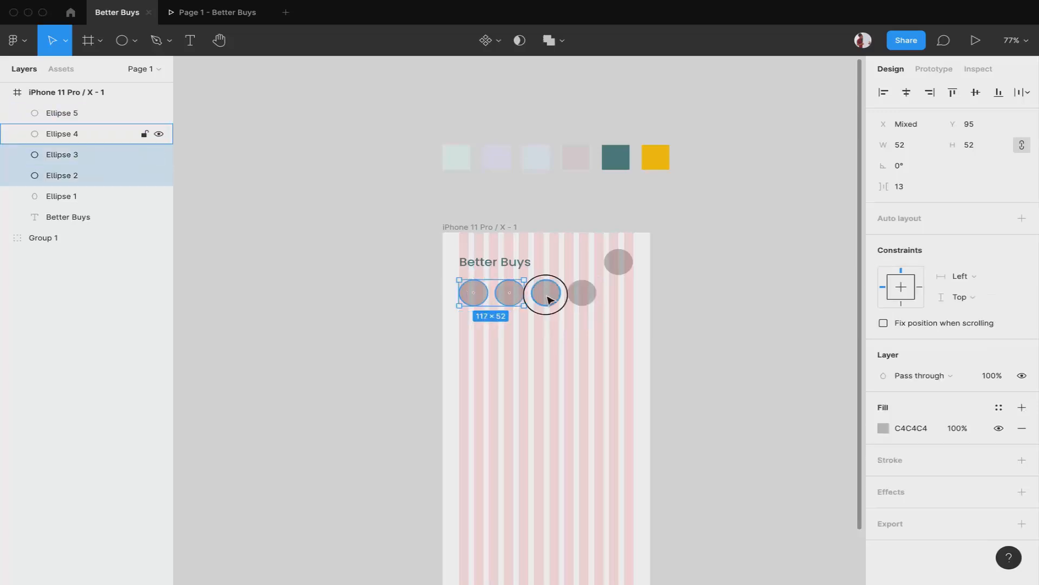
left_click(588, 296, "shift")
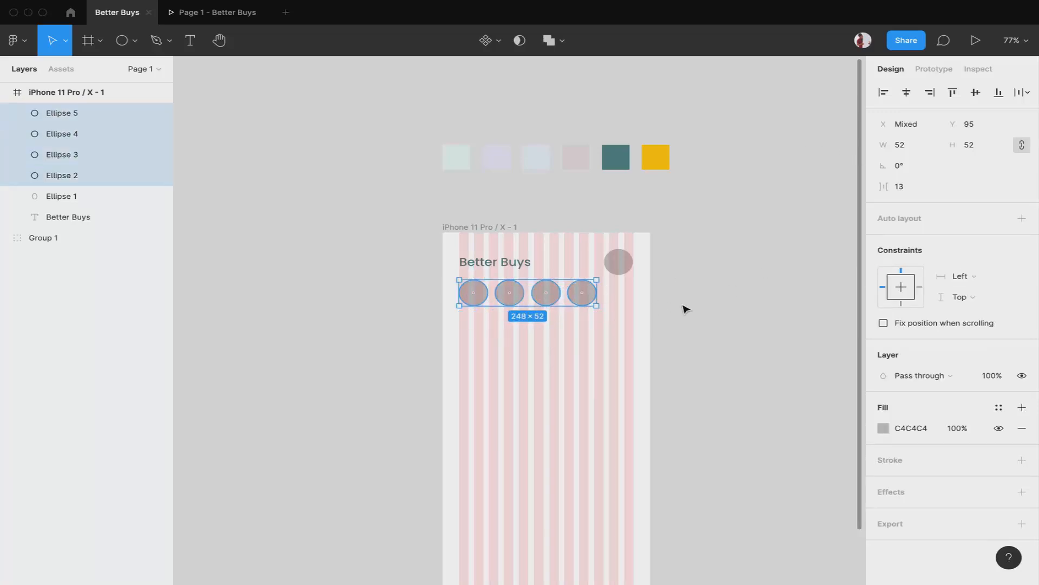
left_click_drag(597, 292, 620, 294)
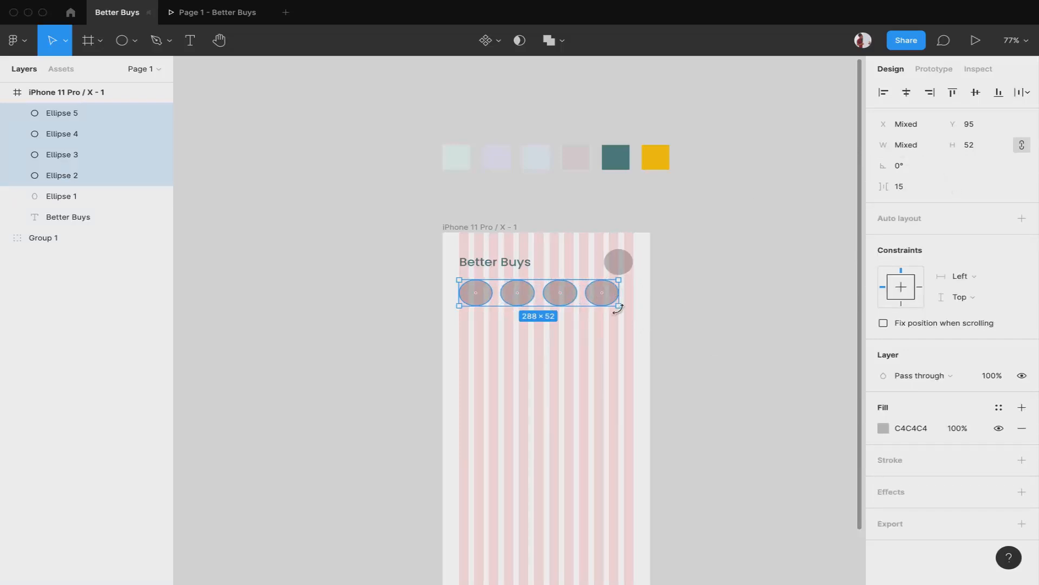
key("ctrl+z")
left_click(663, 303)
Step: Shift the last three circles of the row together by 10, placing the second circle at X 105
left_click(511, 295)
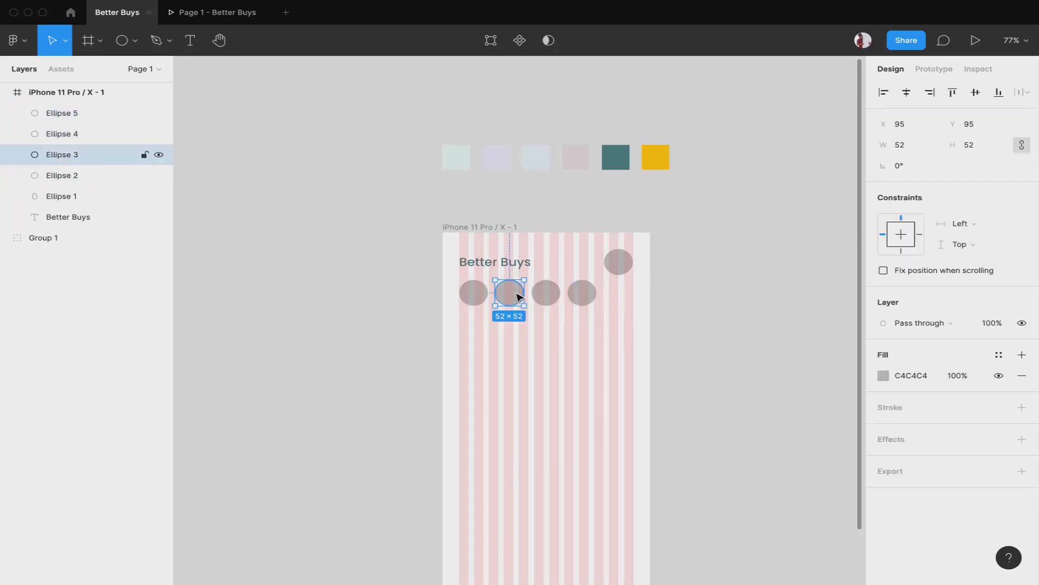
left_click(548, 295, "shift")
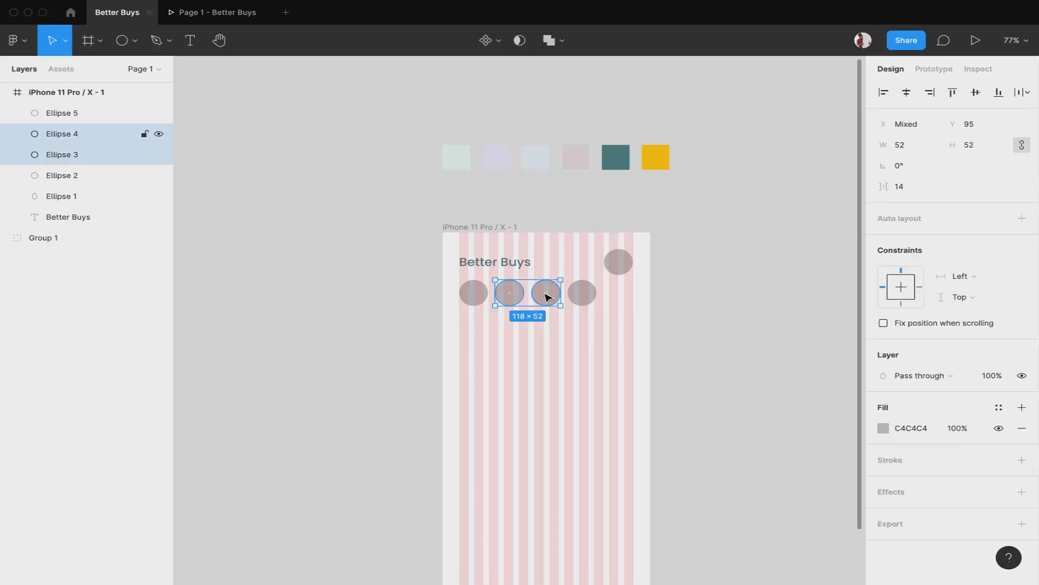
left_click(585, 292, "shift")
key("shift+Right")
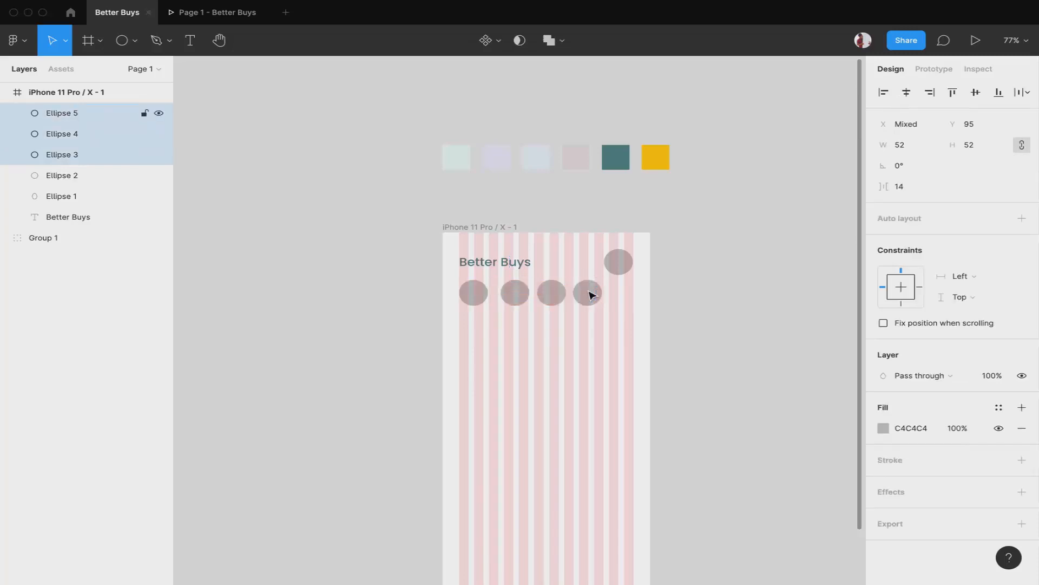
key("shift+Right")
key("shift+Left")
Step: Space the third and fourth row circles evenly with the first two and check the row in the prototype preview
left_click(553, 297)
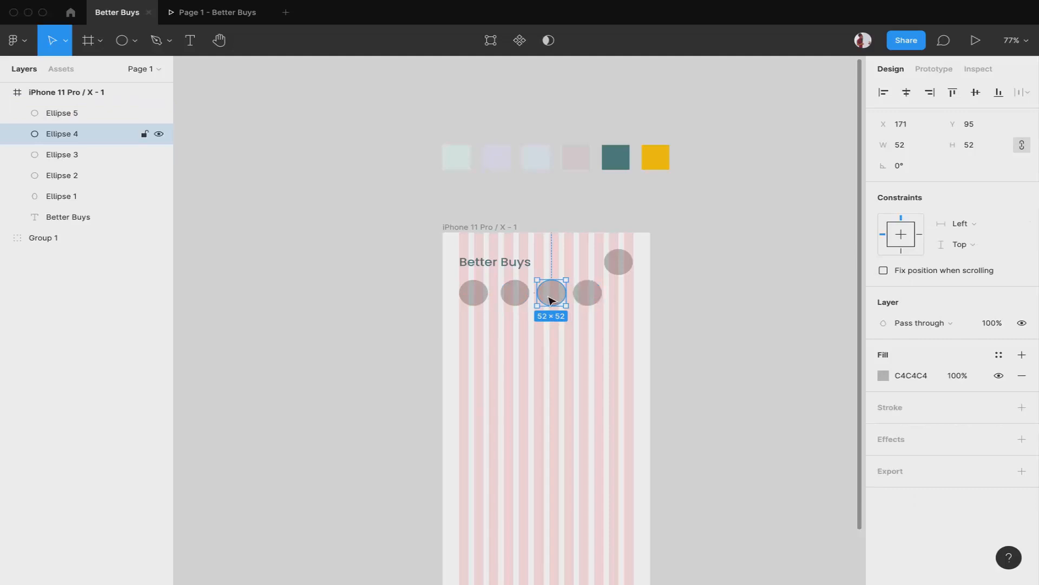
left_click_drag(550, 297, 598, 298)
left_click(689, 313)
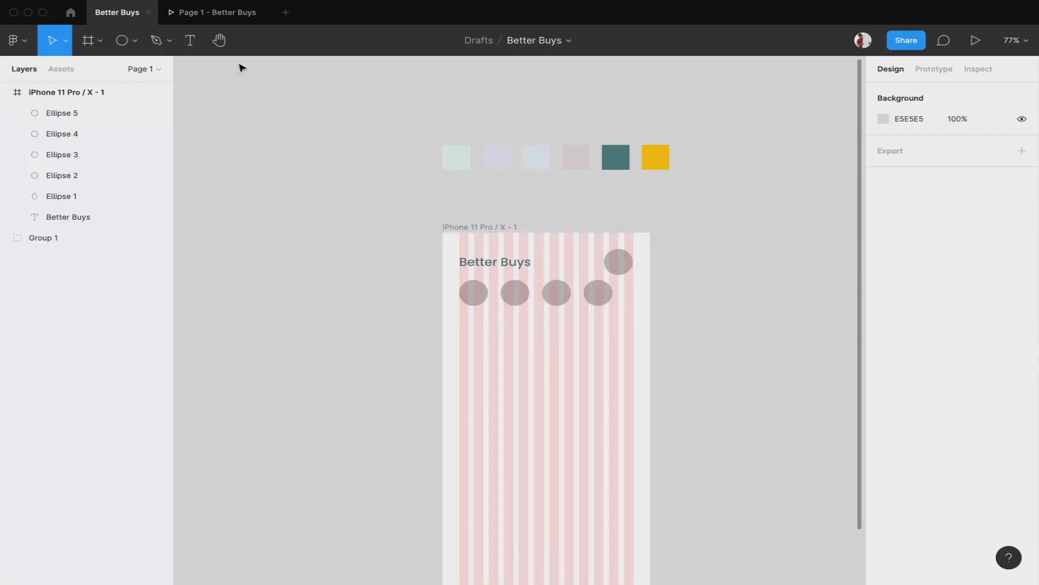
left_click(205, 12)
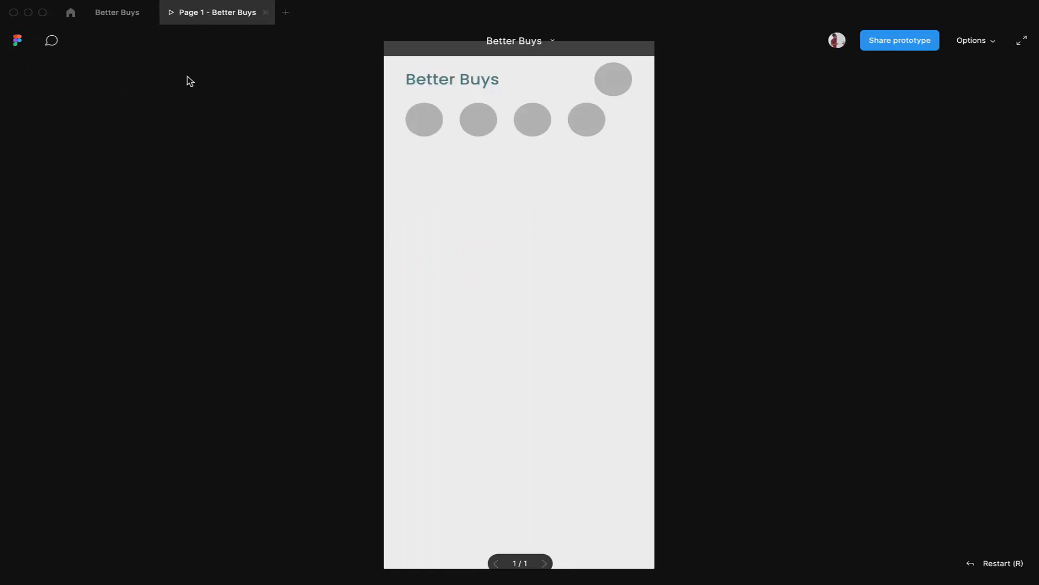
left_click(120, 13)
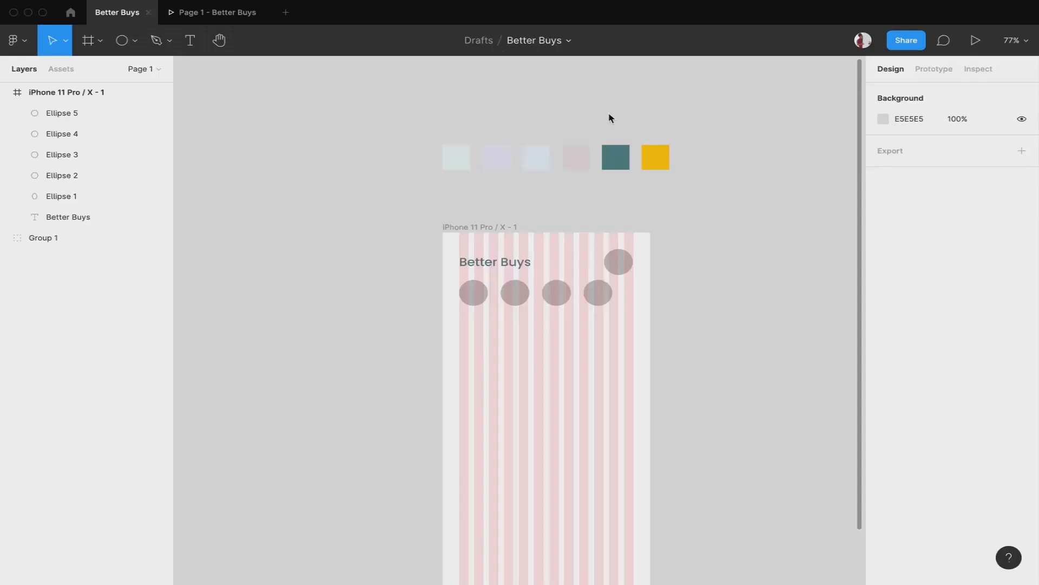
Step: Duplicate the fourth row circle to X 330, Y 95, overlapping the frame edge, and check it in the prototype preview
left_click(601, 298)
left_click_drag(602, 297, 641, 295)
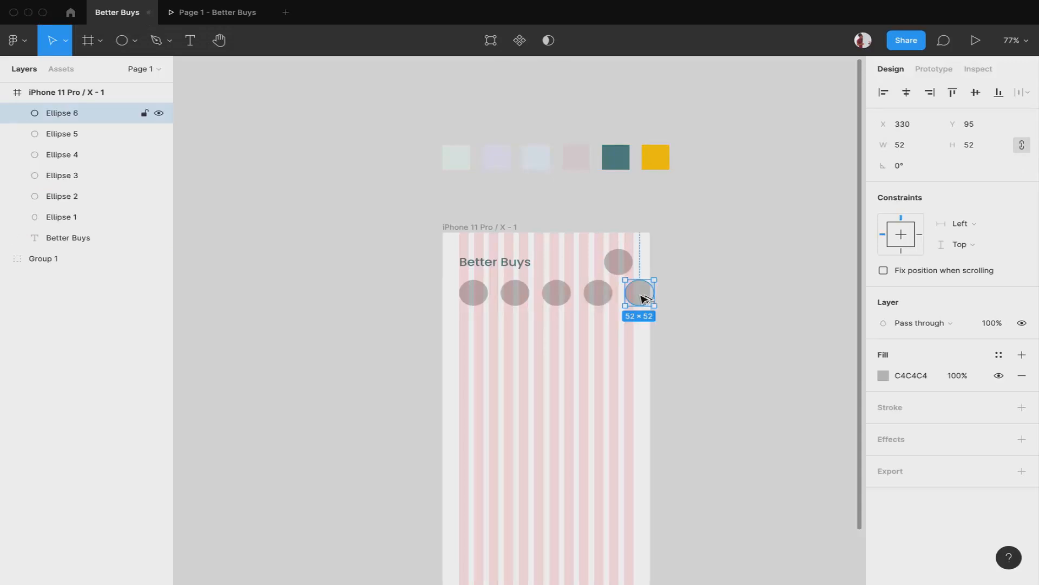
left_click(709, 298)
left_click(193, 12)
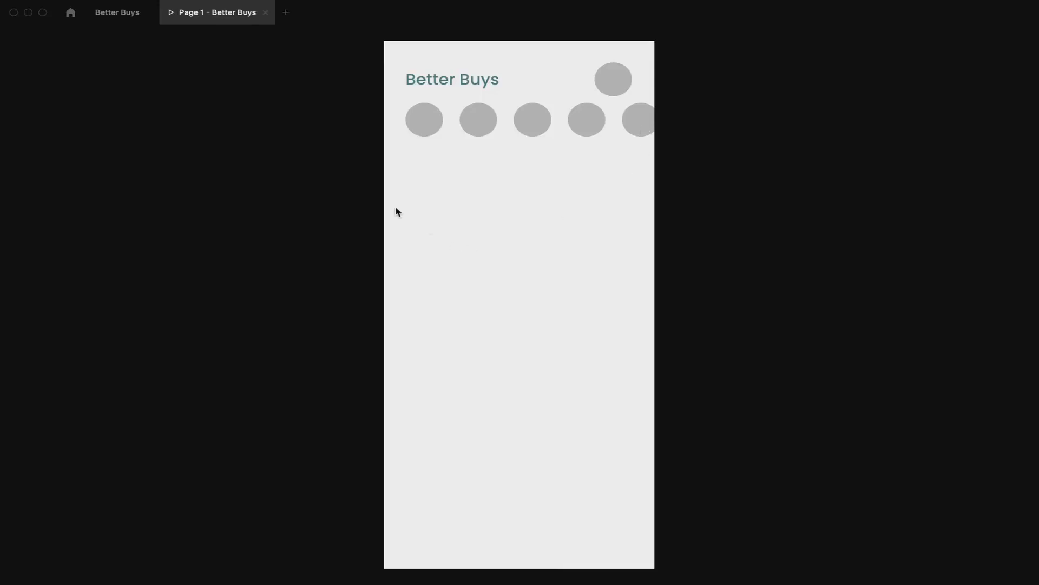
left_click(106, 12)
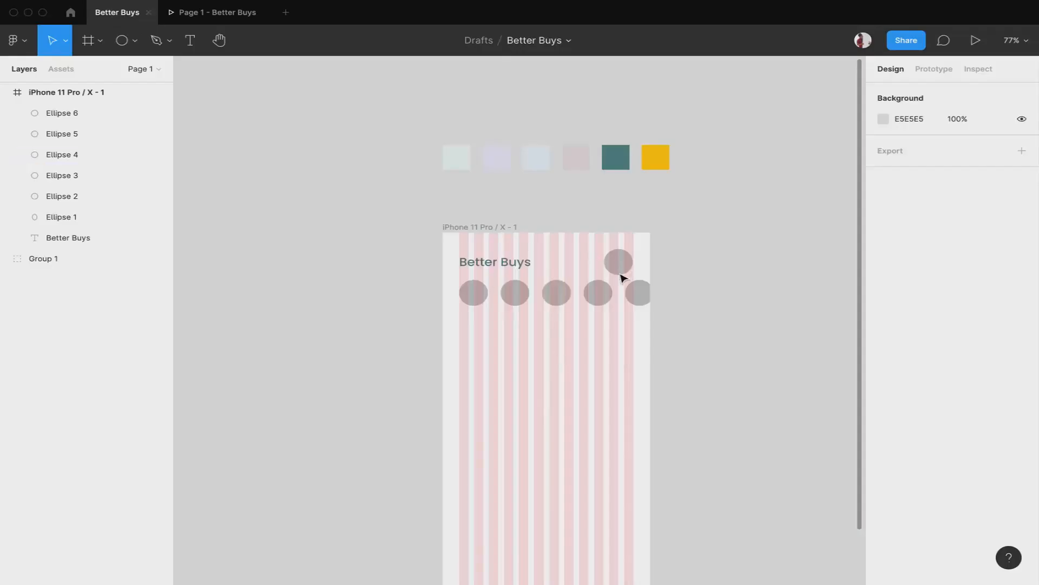
Step: Resize the first circle of the row to 60 × 60
left_click(473, 298)
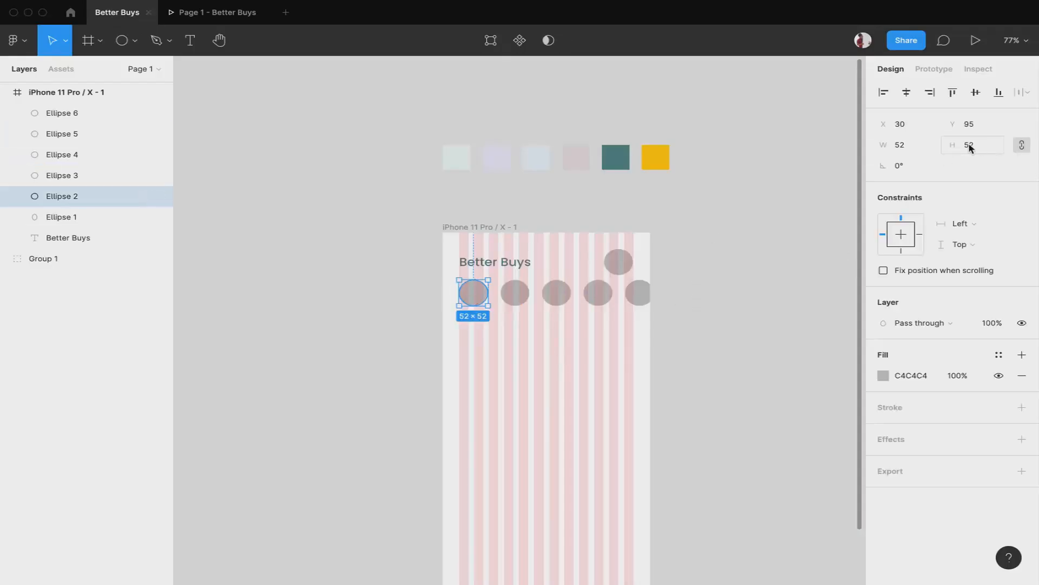
left_click(983, 149)
key("Up")
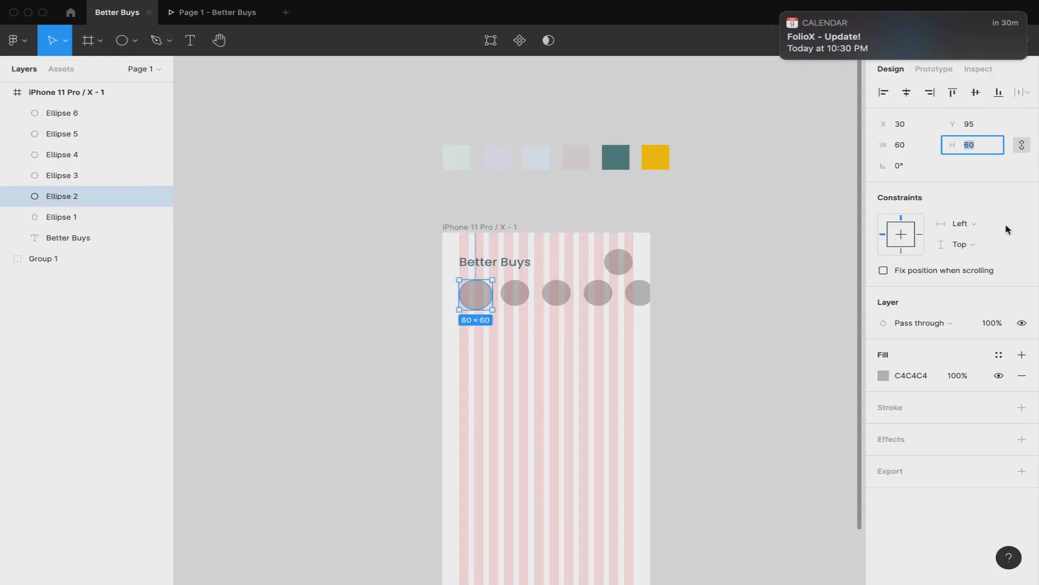
Step: Set the other four row circles to 60 × 60 together
left_click(523, 295)
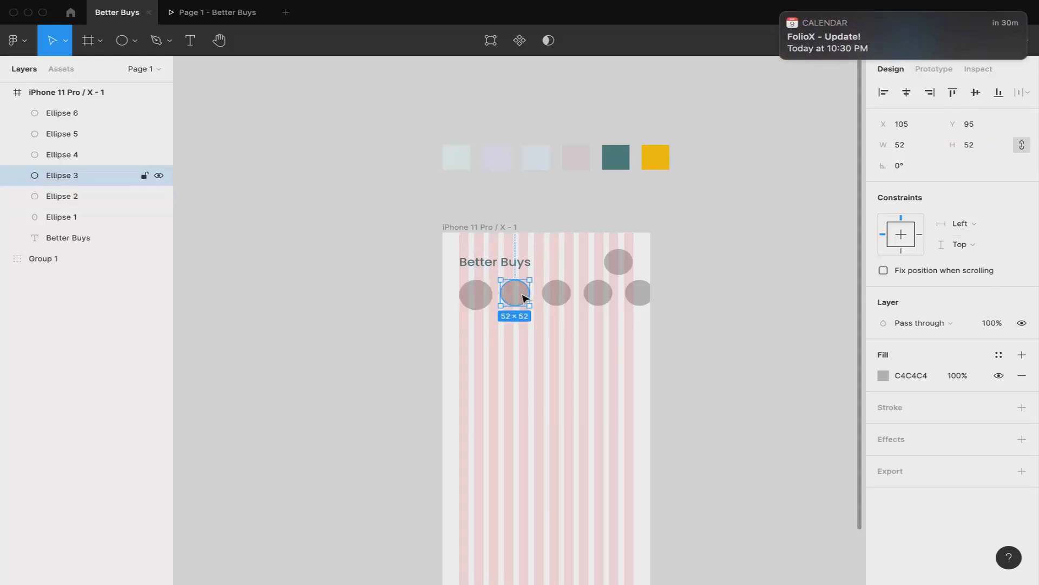
left_click(562, 299, "shift")
left_click(600, 295, "shift")
left_click(641, 295, "shift")
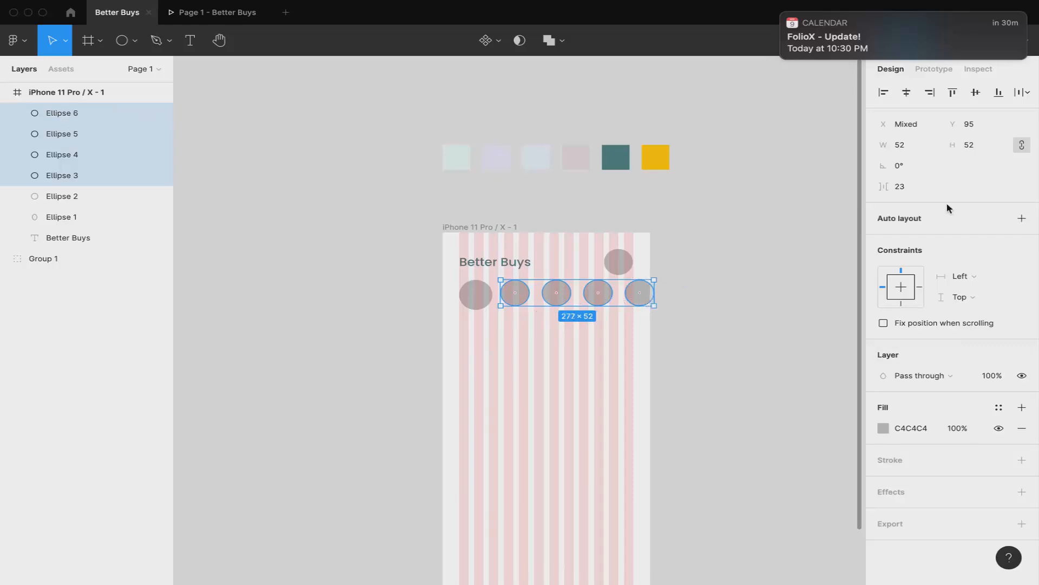
left_click(993, 141)
type("60")
key("Return")
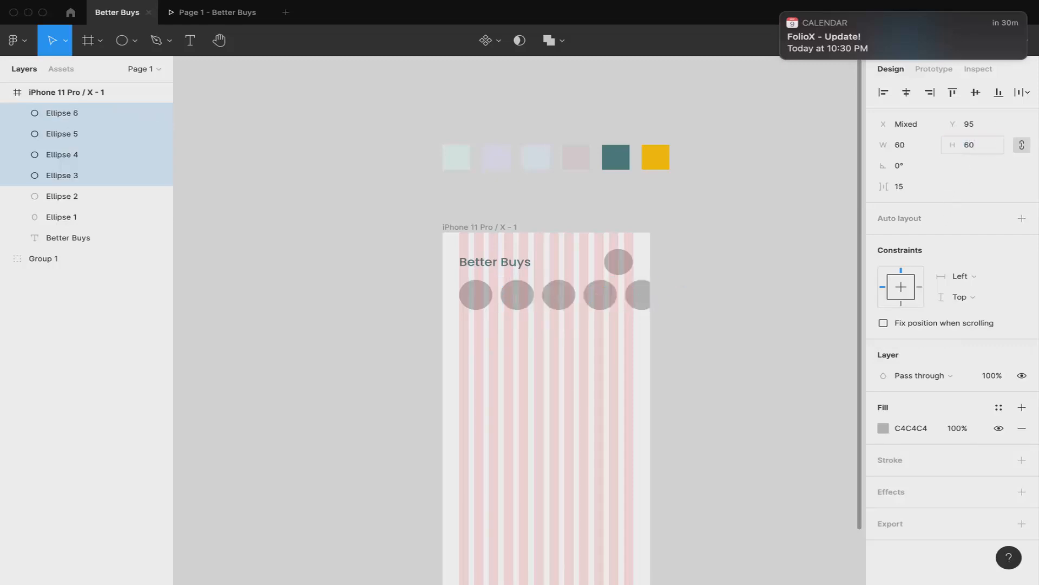
left_click(819, 260)
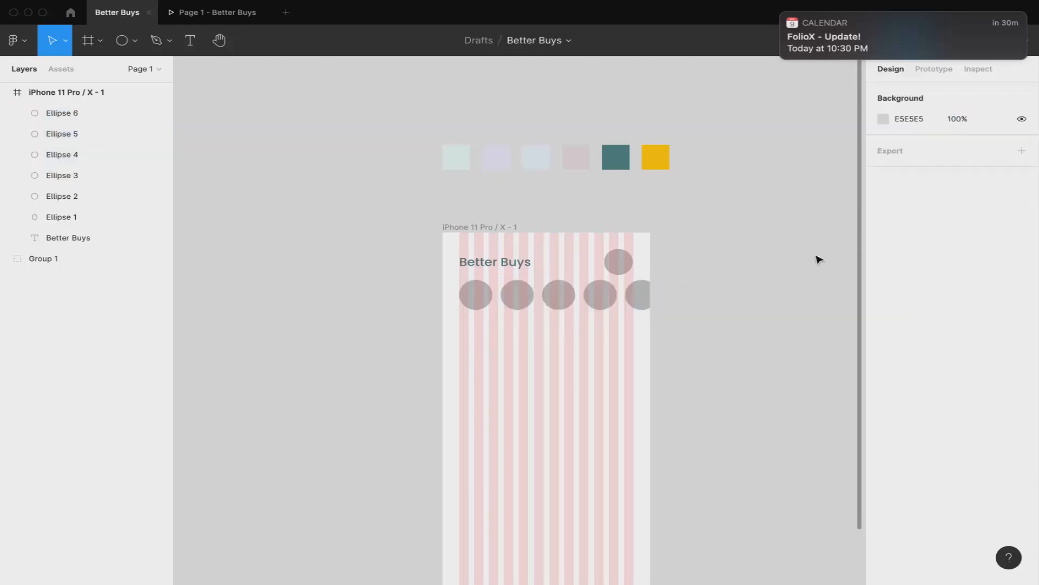
Step: Shift the second to fifth row circles sideways to widen the gaps, nudging the third to about X 188
left_click(523, 304)
left_click_drag(525, 301, 572, 297)
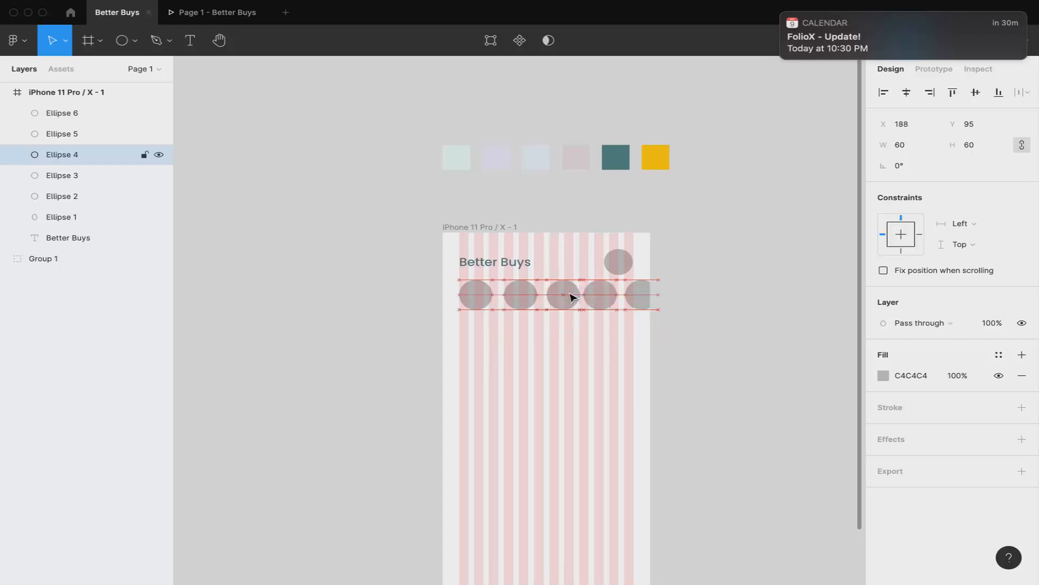
key("Left")
key("Left")
key("Left")
key("Left")
key("Left")
key("Left")
key("Left")
key("Left")
key("Left")
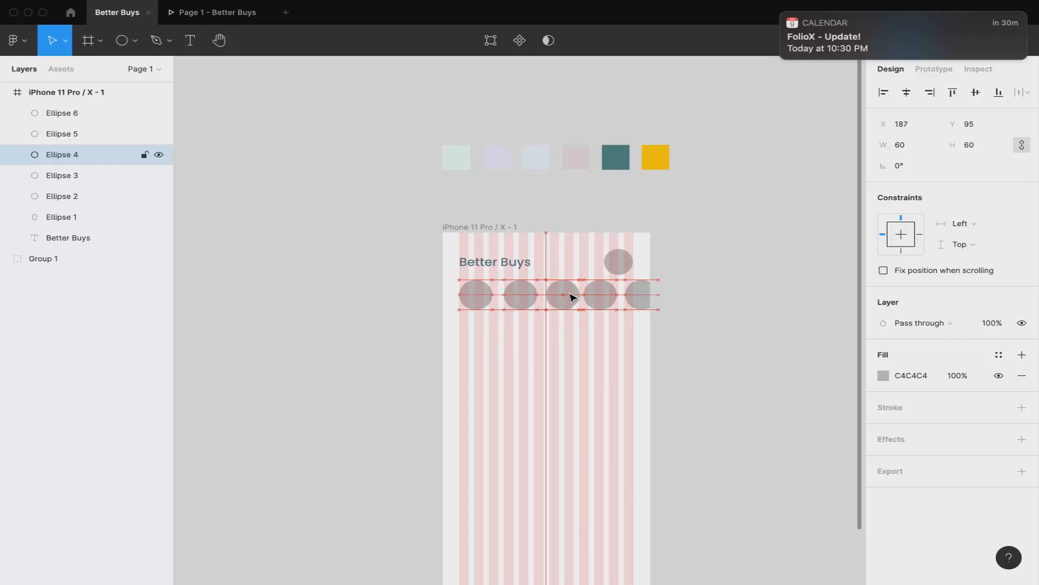
key("Right")
key("Right")
key("Right")
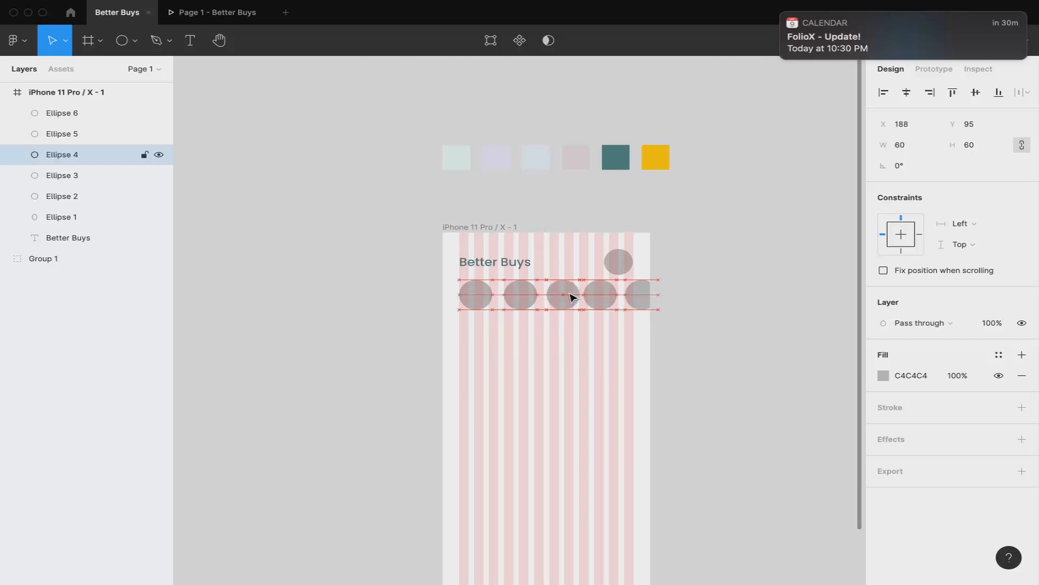
left_click_drag(611, 296, 656, 297)
left_click(713, 304)
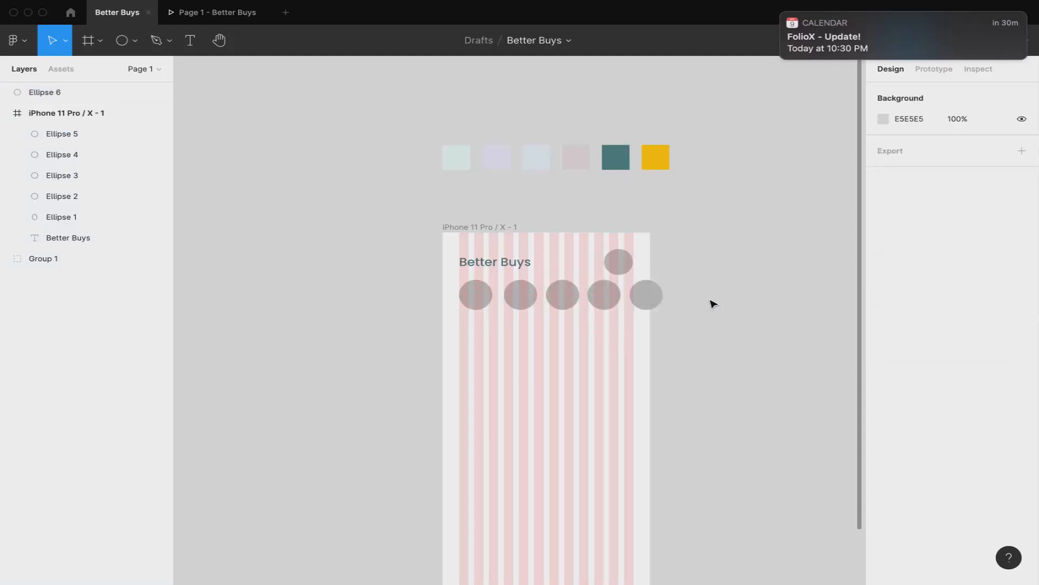
Step: Put the fifth row circle back inside the iPhone 11 Pro / X - 1 frame at X 338, Y 95, and check the prototype preview
left_click(644, 294)
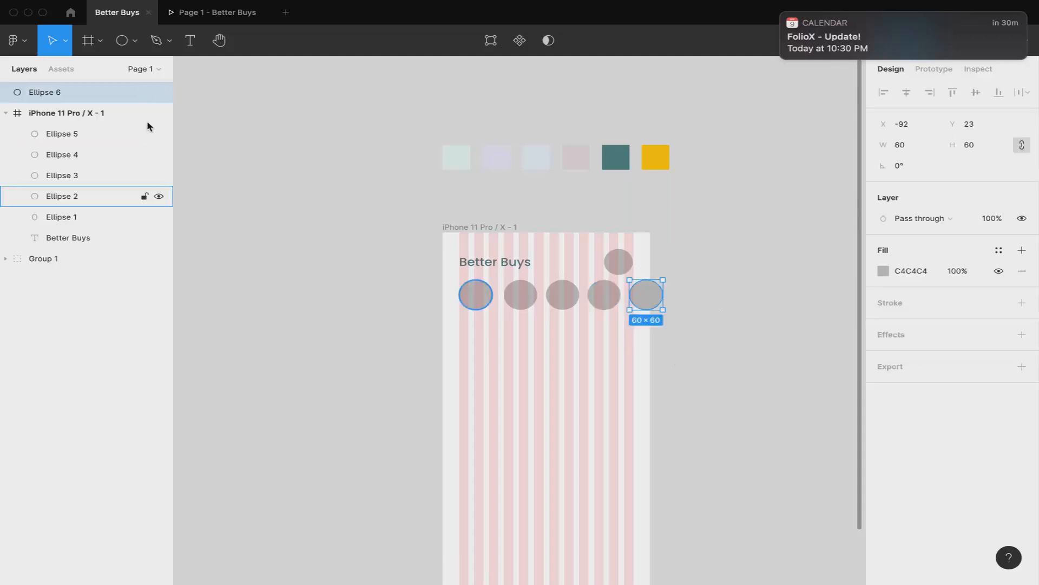
left_click_drag(67, 90, 82, 129)
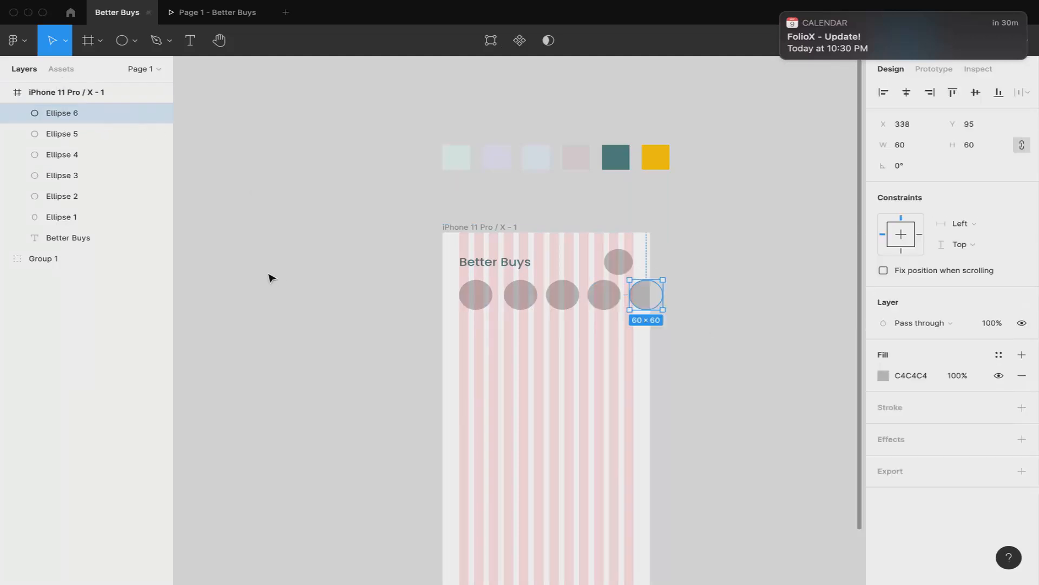
left_click(281, 328)
left_click(218, 13)
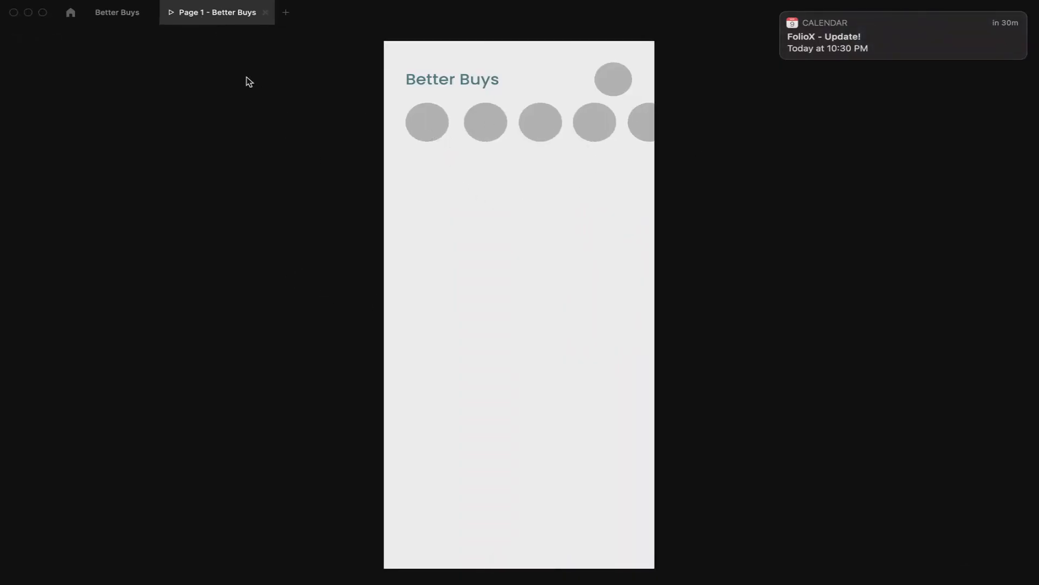
left_click(119, 12)
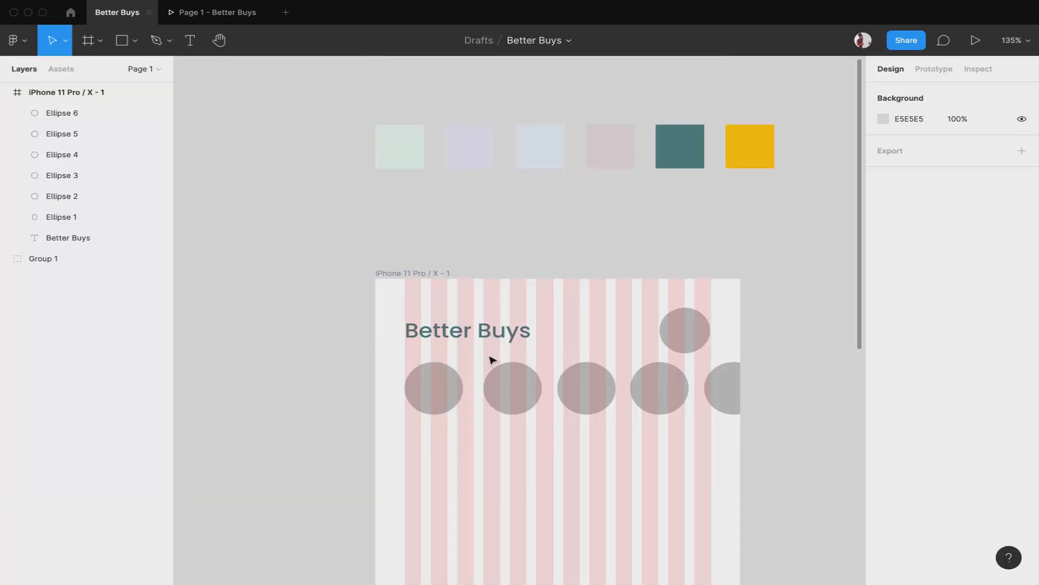
Step: Tidy up all five row circles to an even horizontal spacing of 16
left_click(425, 397)
left_click(518, 409, "shift")
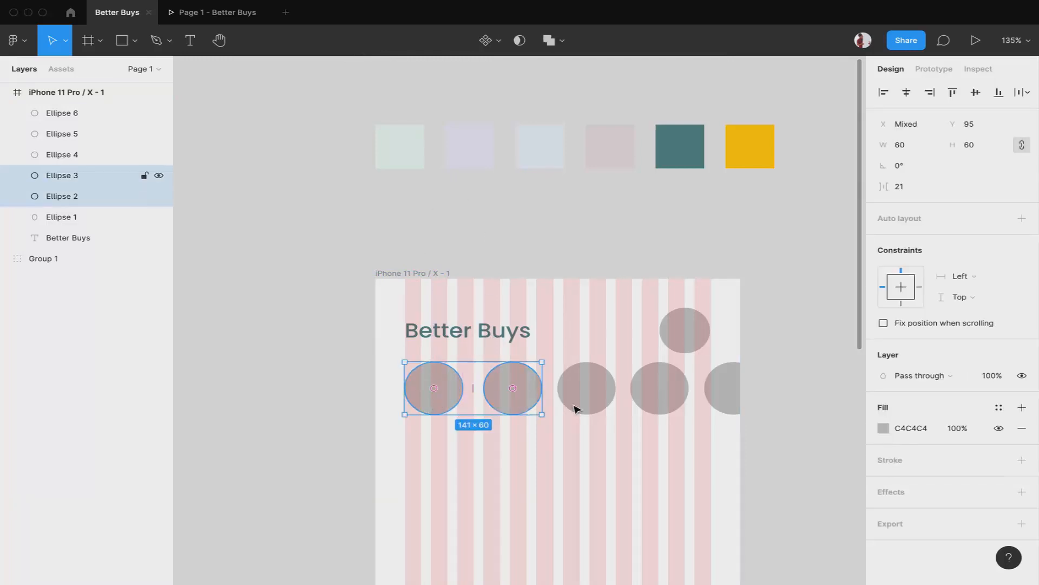
left_click(576, 407, "shift")
left_click(661, 397, "shift")
left_click(713, 397, "shift")
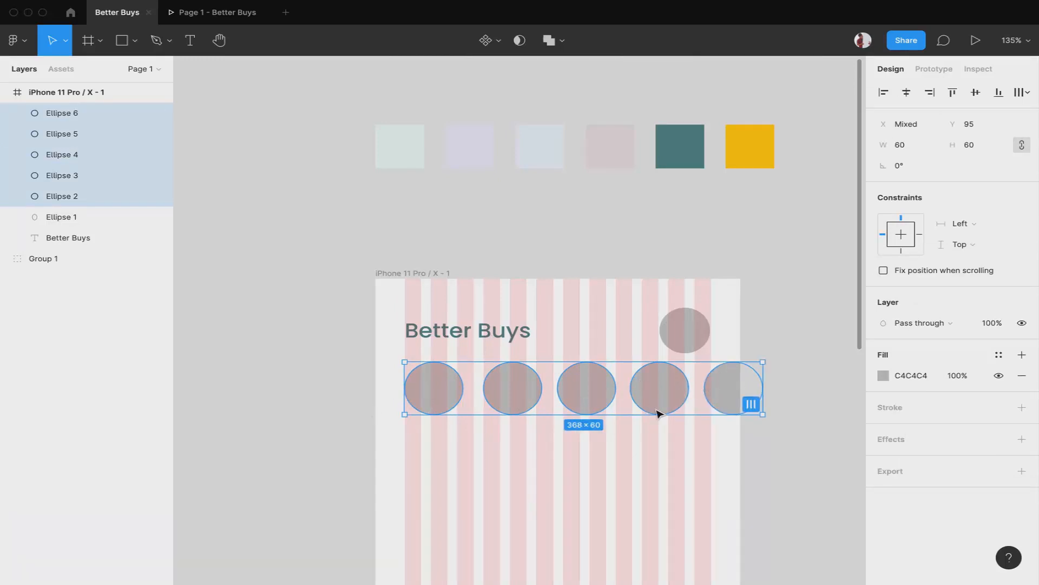
left_click(1022, 94)
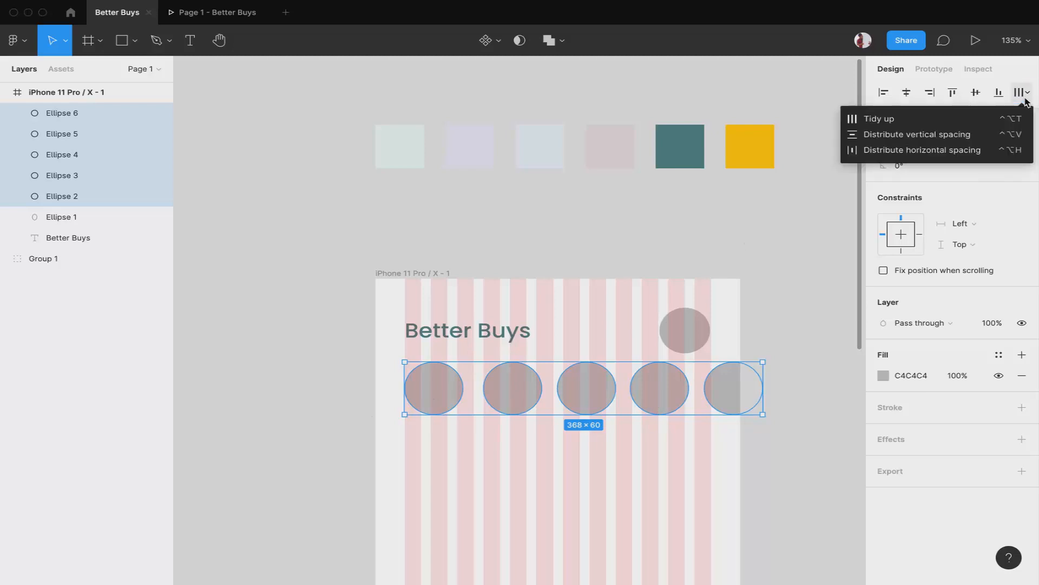
left_click(973, 120)
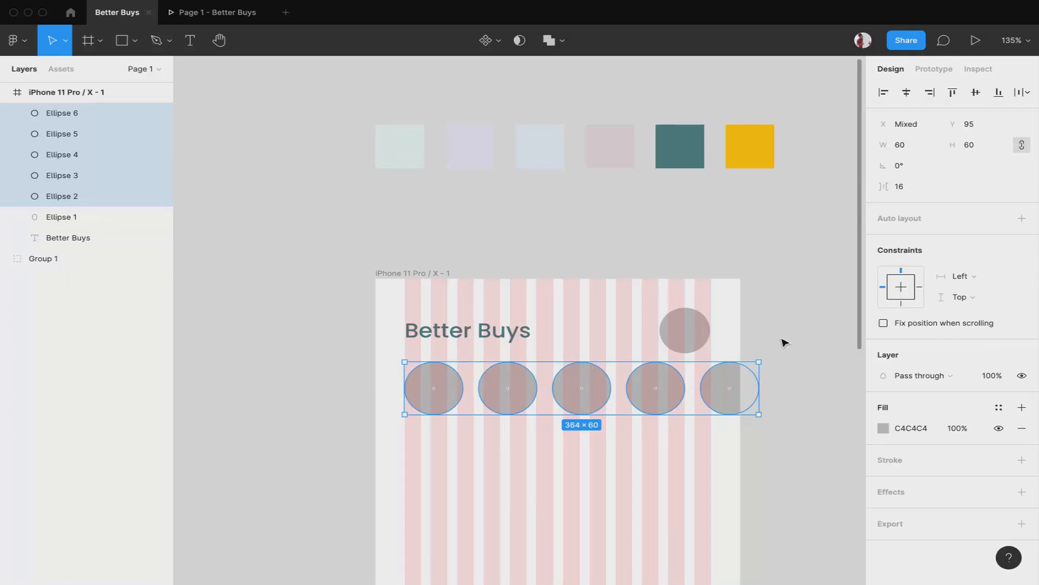
Step: Lower the five row circles together to Y 105 and check the row in the prototype preview
key("shift+Down")
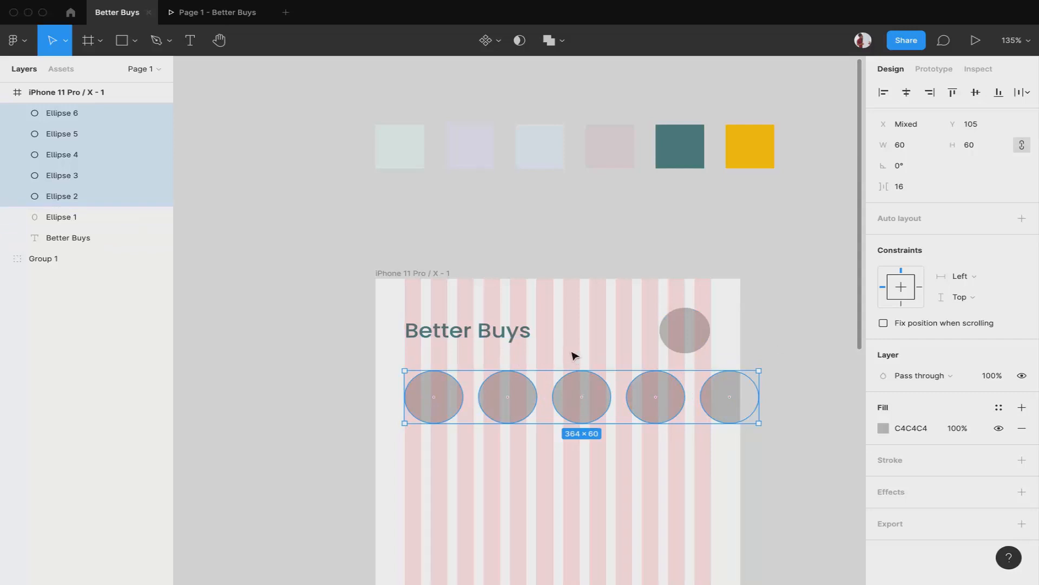
left_click(805, 372)
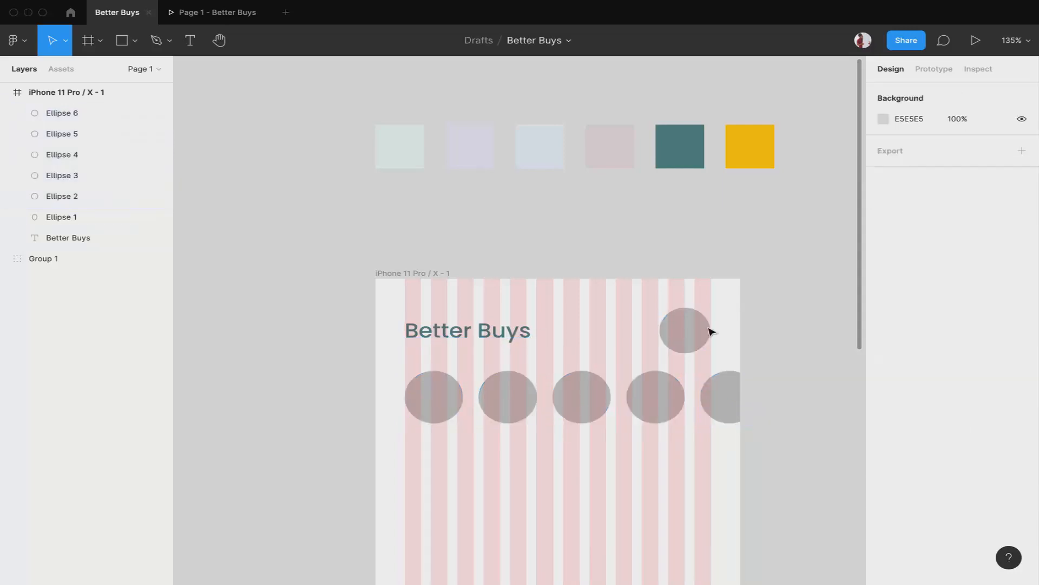
left_click(211, 12)
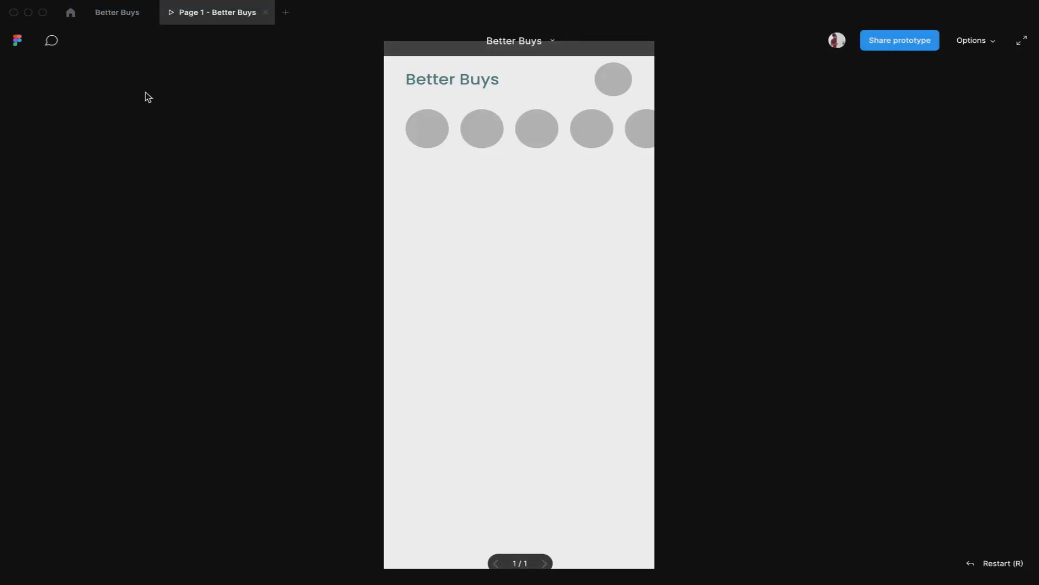
left_click(119, 14)
Step: Reduce the header circle beside the Better Buys title to 45 × 45
left_click(692, 325)
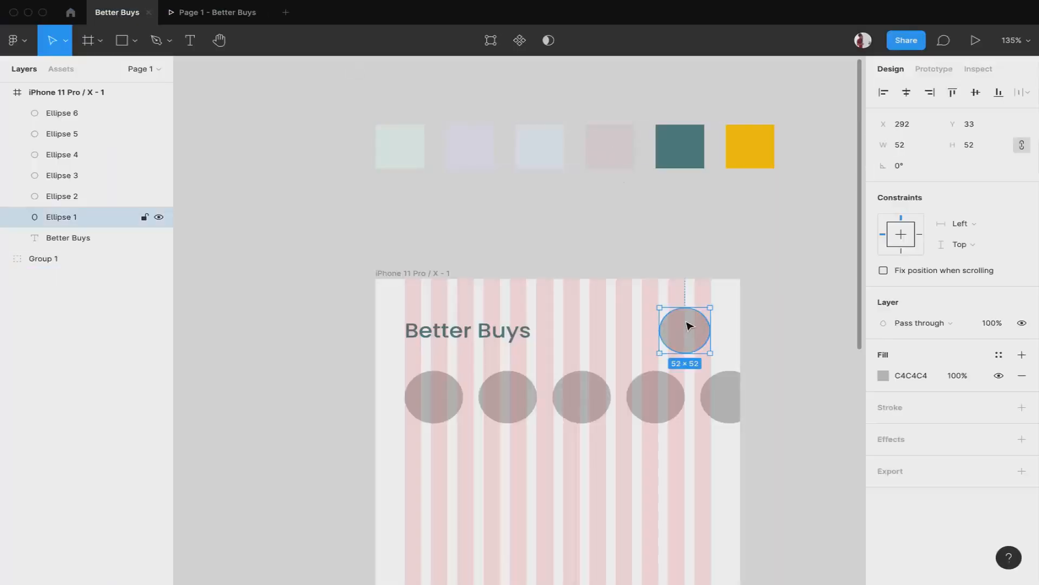
left_click(977, 146)
type("48")
key("Return")
key("Down")
key("Down")
key("Down")
key("Down")
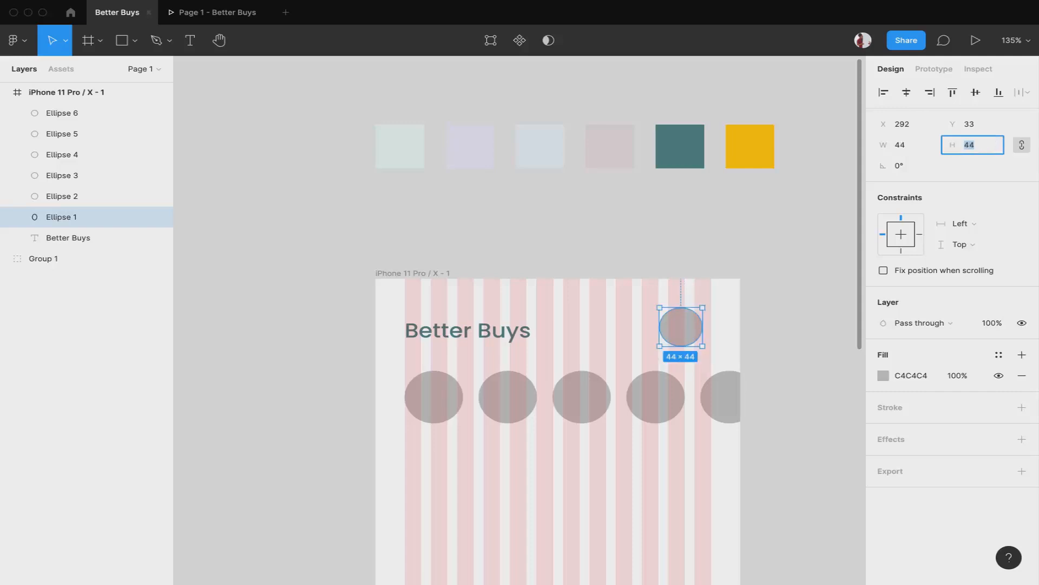
key("Up")
key("Down")
key("Down")
key("Down")
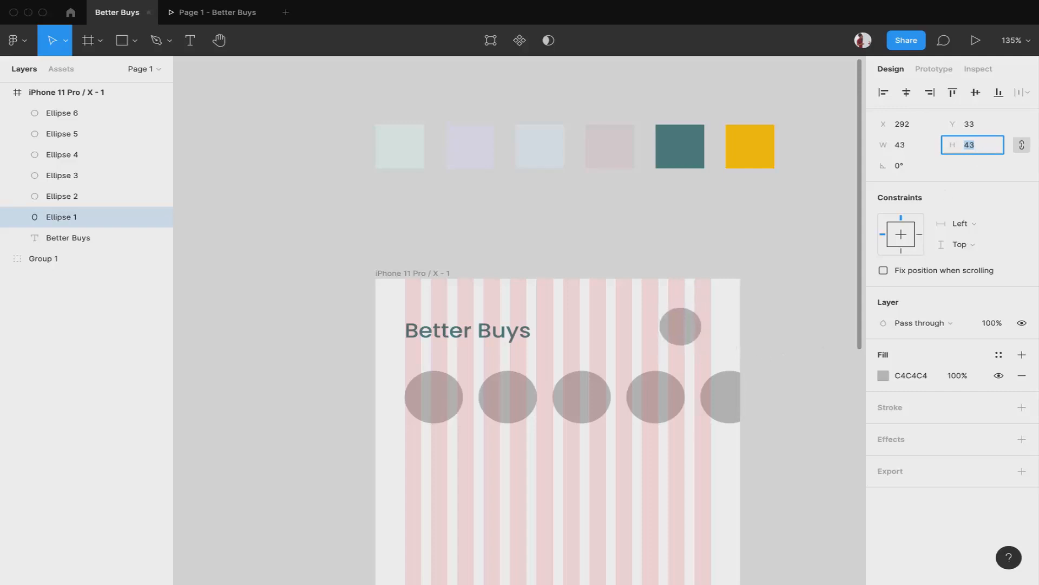
key("Up")
left_click(708, 220)
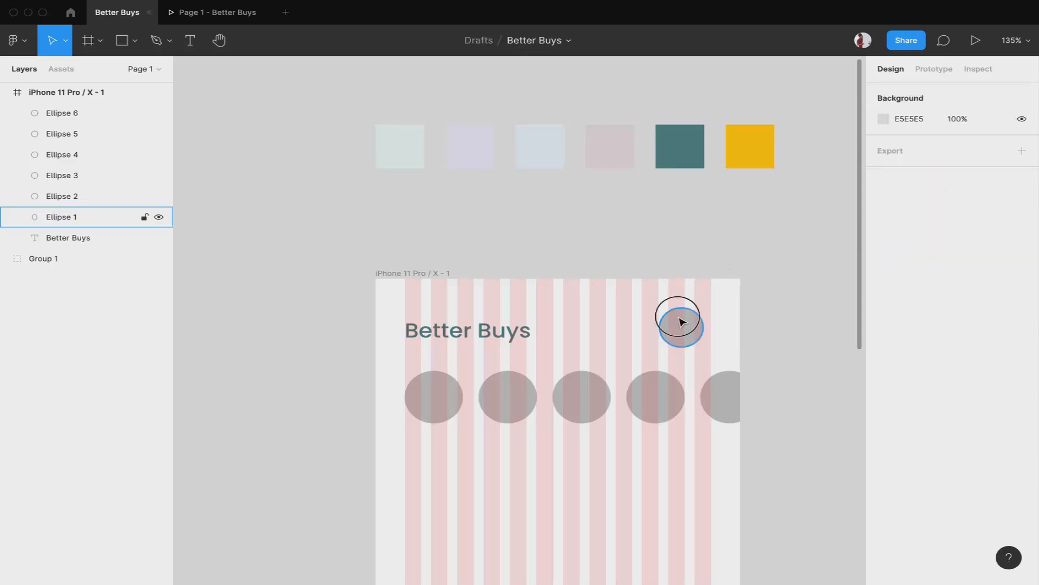
Step: Reposition the header circle to X 299, Y 38, in line with the title and grid edge, and check it in the prototype preview
left_click(680, 319)
key("Down")
key("Down")
key("Down")
key("Down")
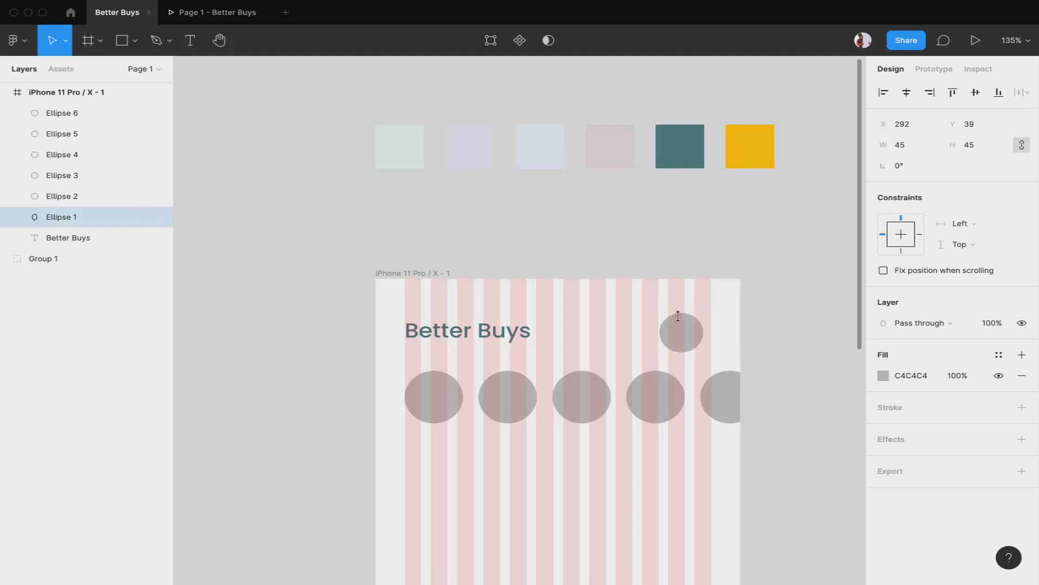
key("Right")
key("Right")
key("Right")
key("Right")
key("Right")
key("Right")
key("Right")
key("Right")
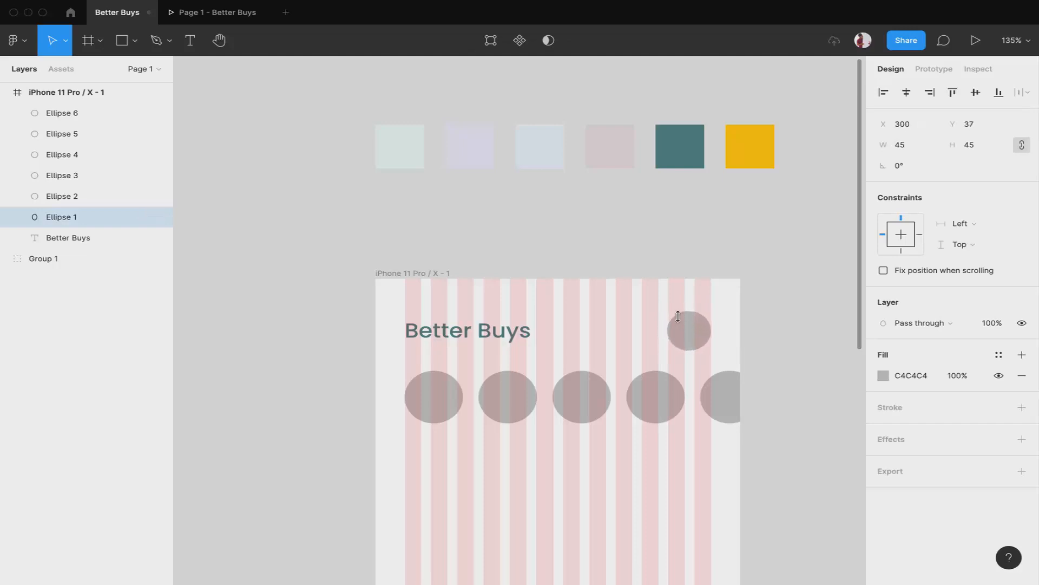
key("Left")
key("Down")
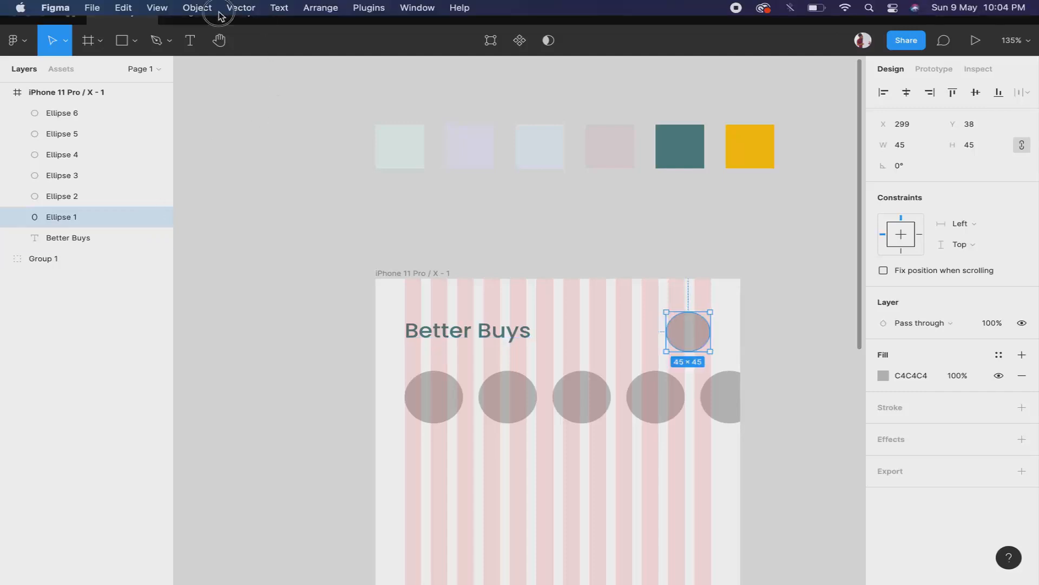
left_click(214, 7)
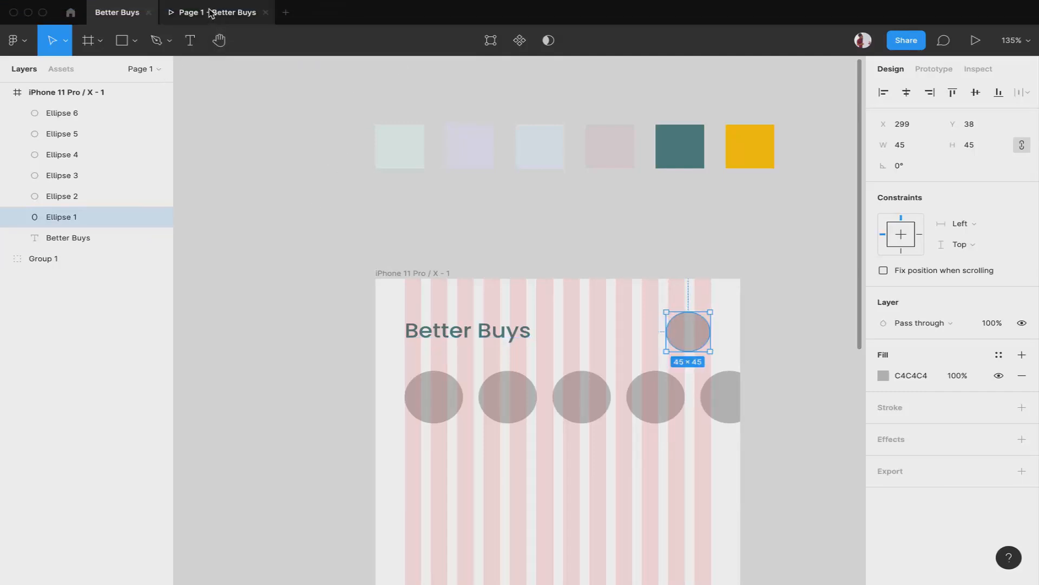
left_click(210, 12)
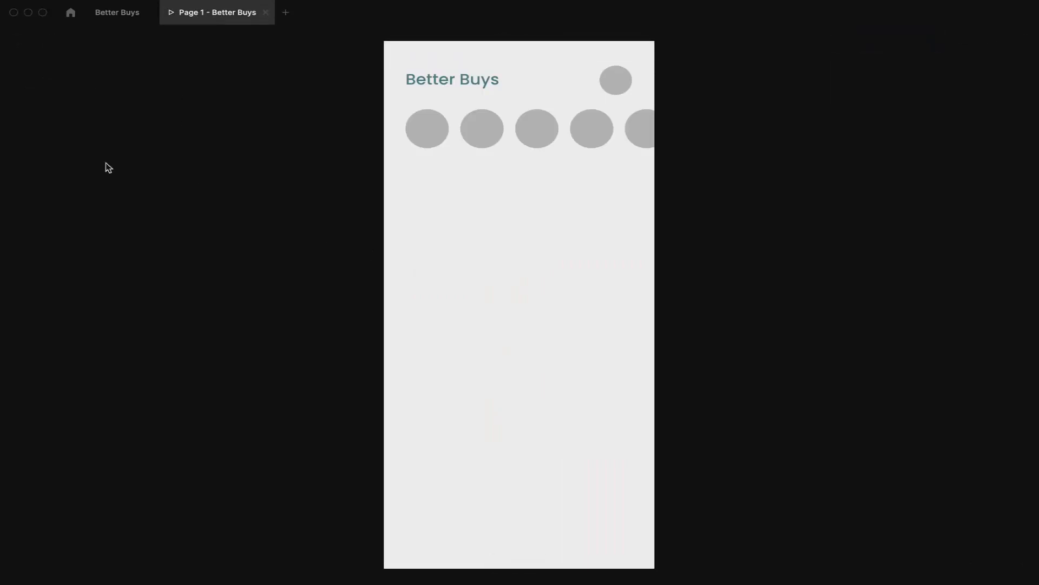
left_click(120, 12)
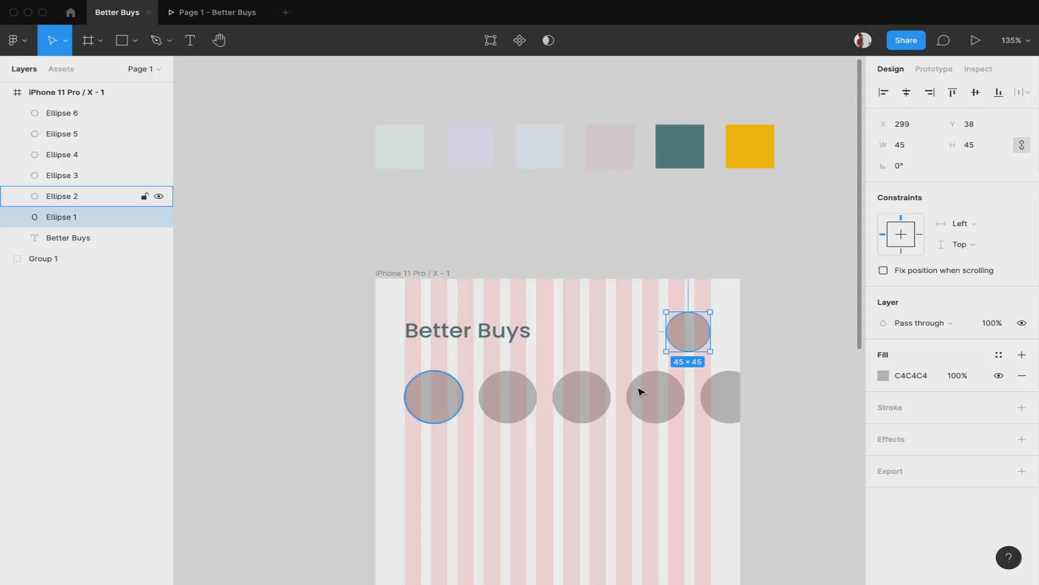
Step: Fill the first row circle with the pale green E6F3EC sampled from the first palette swatch
left_click(433, 404)
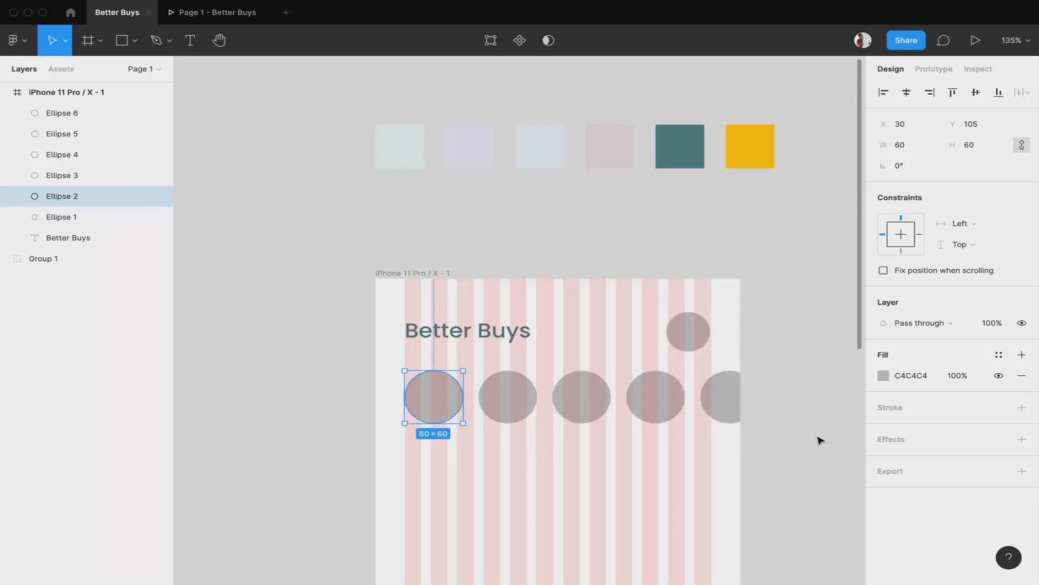
left_click(882, 376)
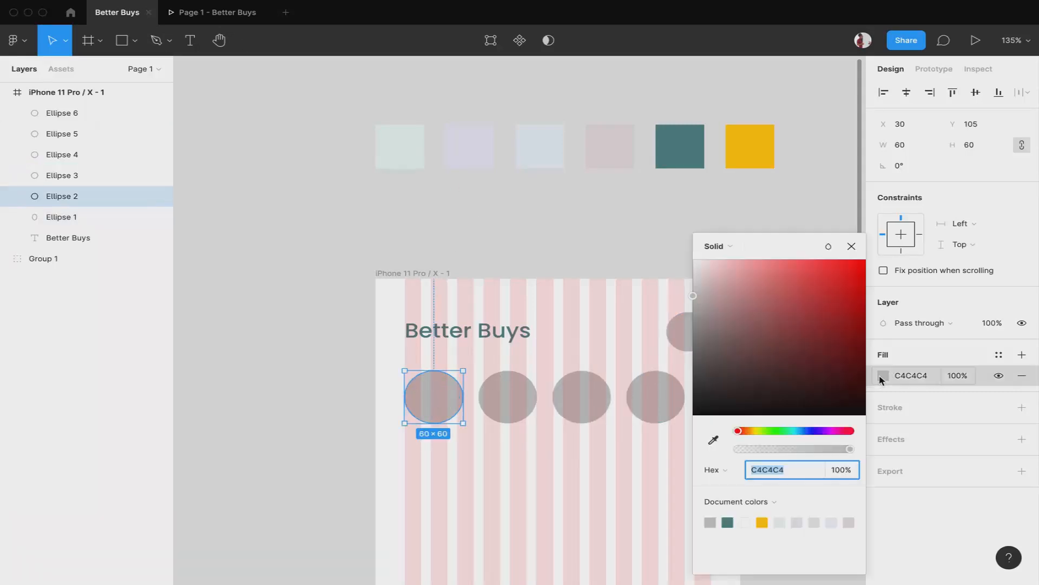
left_click(713, 440)
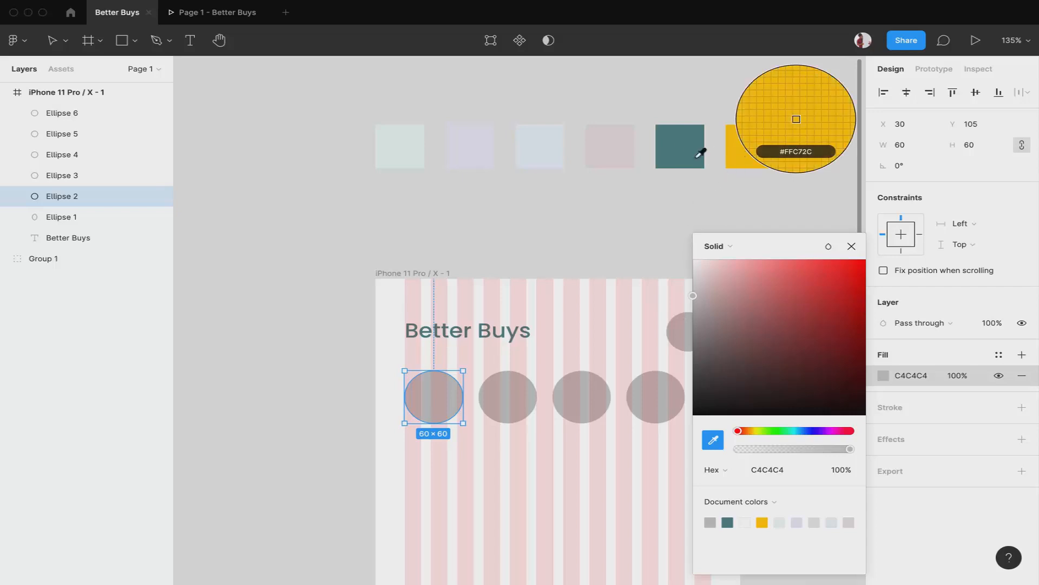
left_click(409, 146)
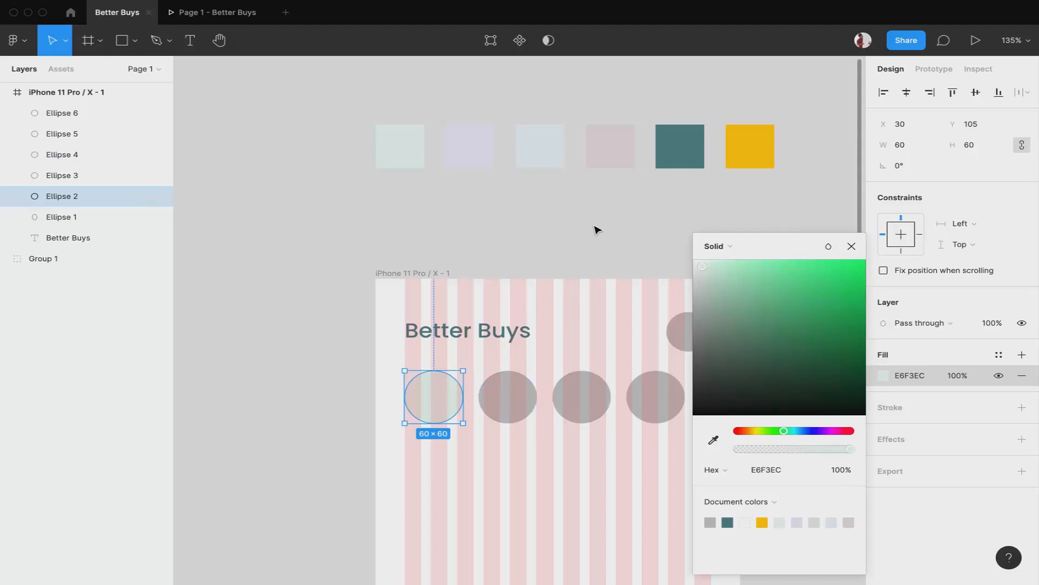
Step: Change the first row circle's fill to a linear gradient fading horizontally from left to right, and check it in the prototype preview
left_click(720, 249)
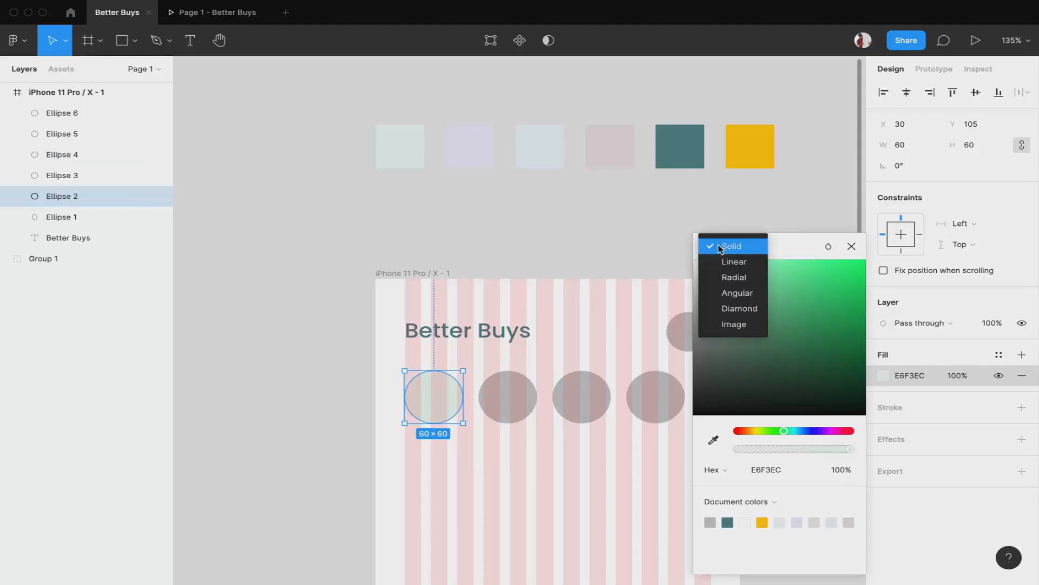
left_click(724, 263)
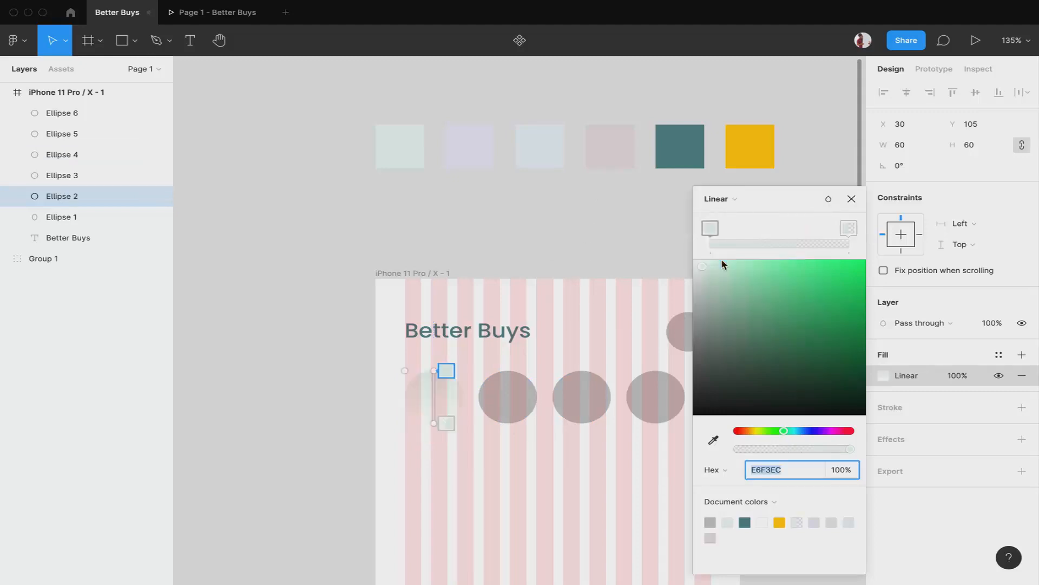
scroll(359, 427, "up", 5)
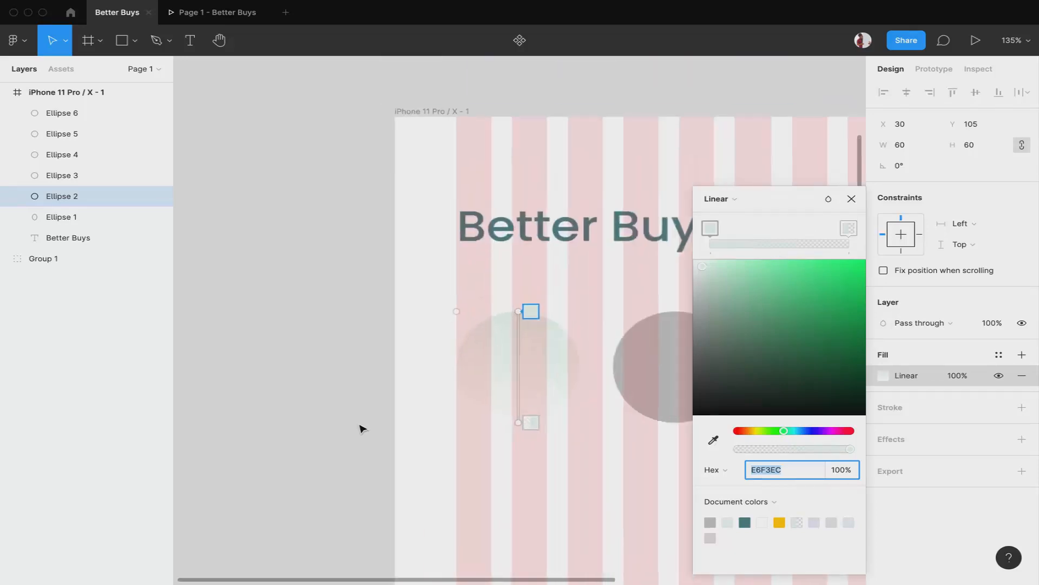
scroll(511, 454, "right", 5)
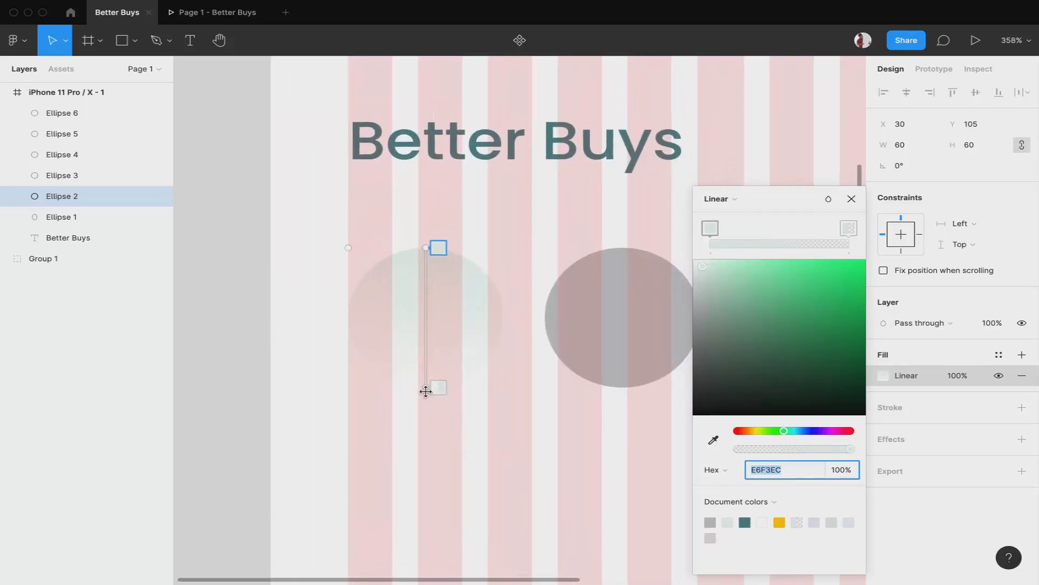
left_click_drag(427, 386, 496, 318)
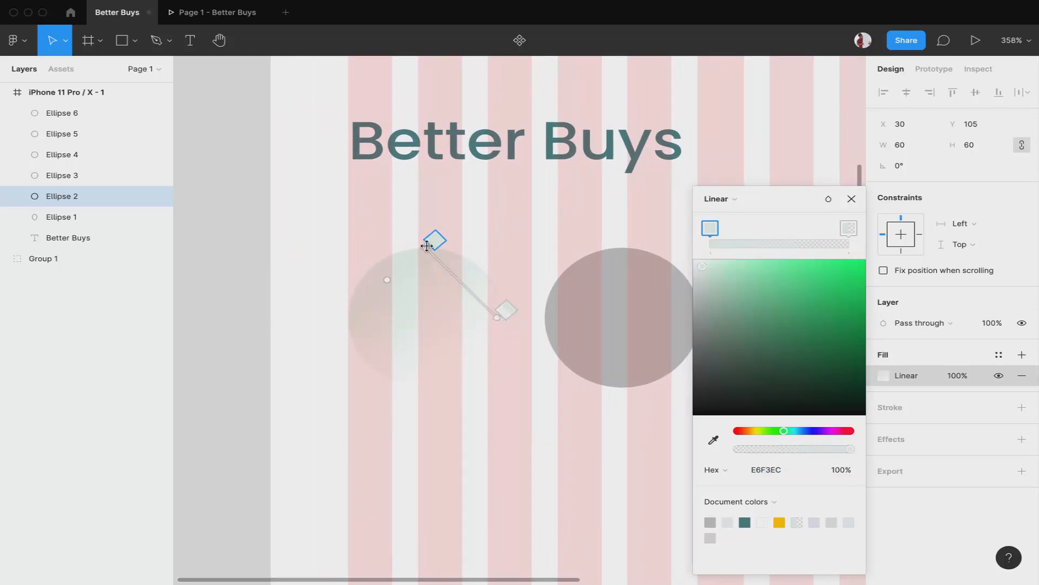
left_click_drag(411, 247, 348, 318)
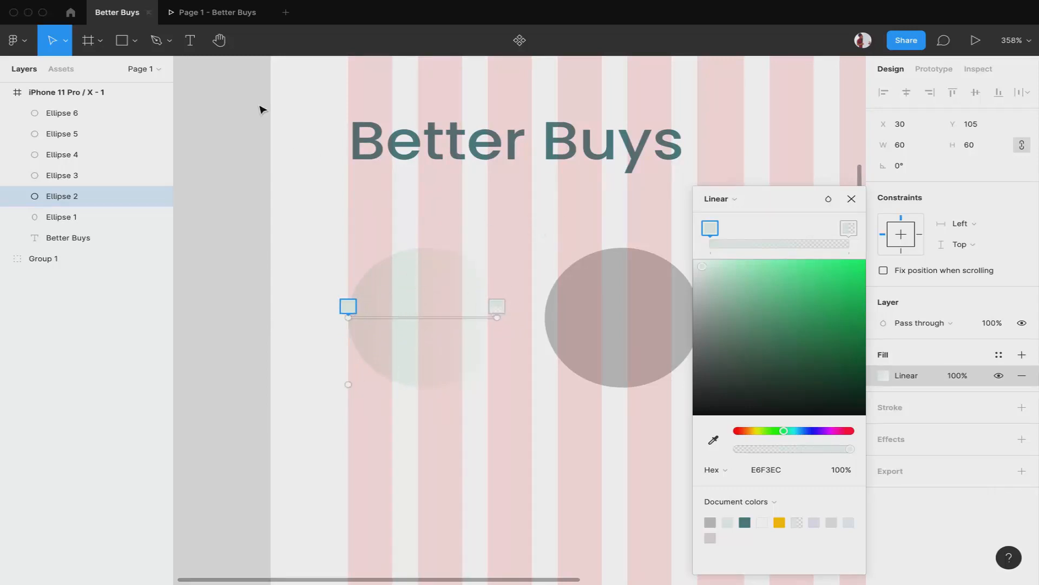
left_click(851, 199)
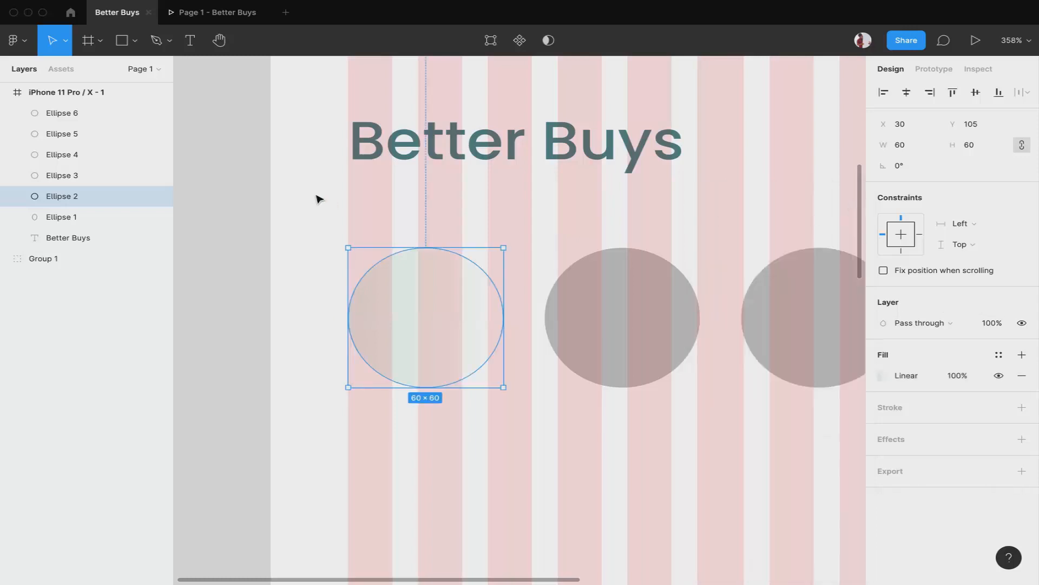
left_click(219, 14)
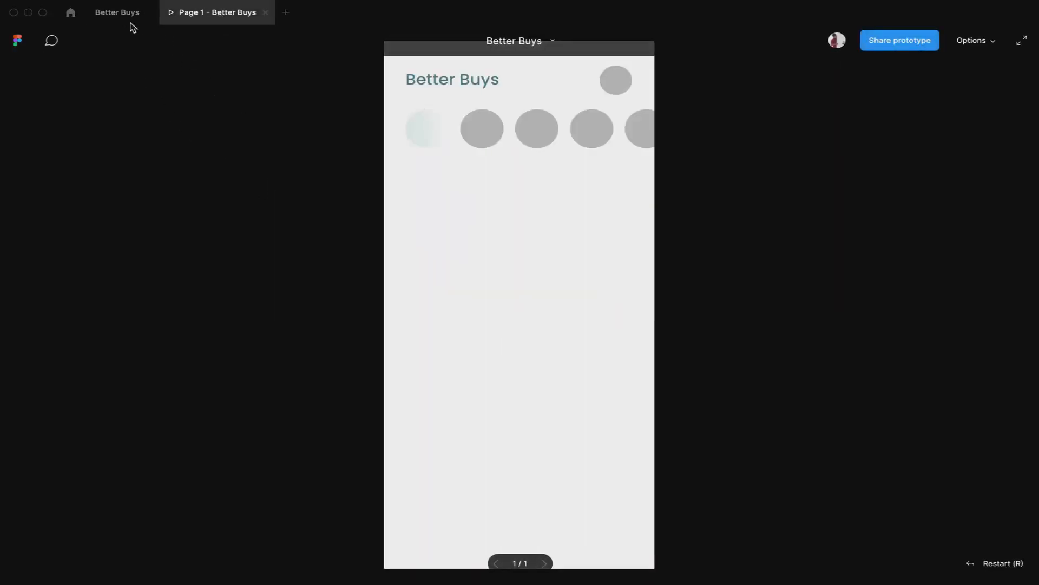
left_click(113, 22)
Step: Fill the second row circle with the pale lavender E6E6F2 sampled from the second palette swatch
left_click(601, 343)
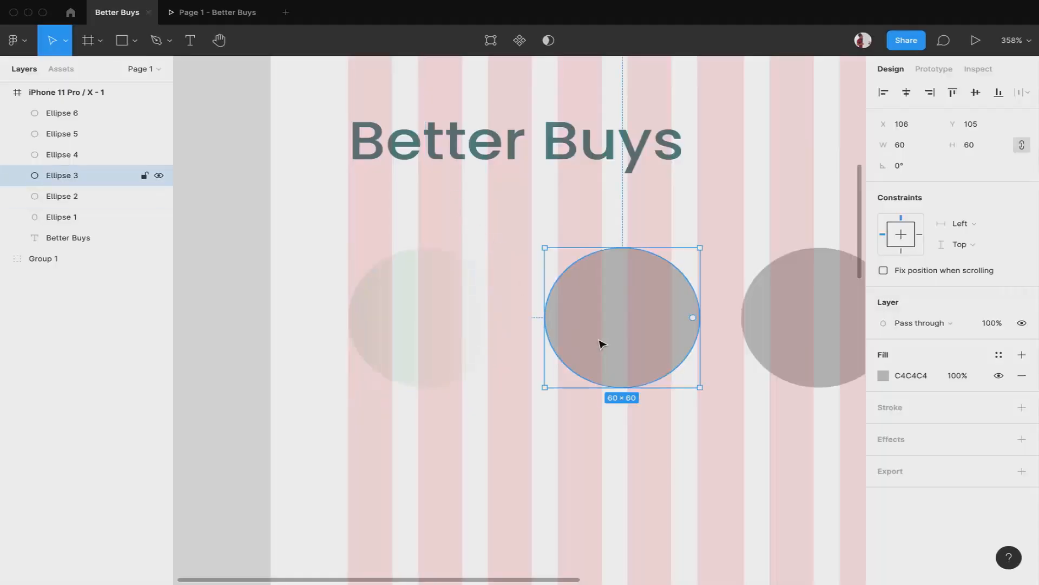
scroll(601, 344, "down", 5)
scroll(601, 344, "up", 3)
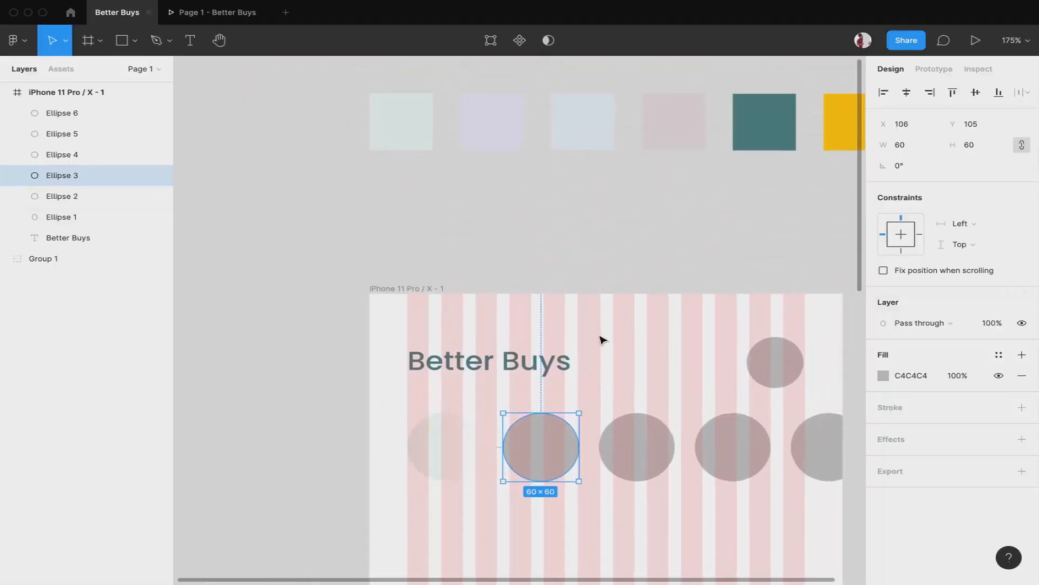
left_click(882, 375)
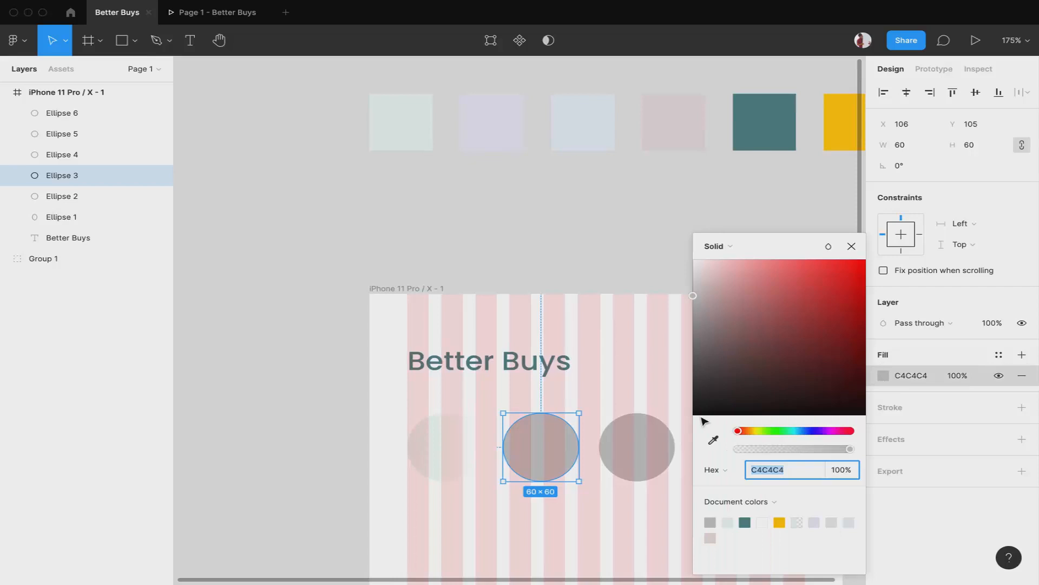
left_click(713, 445)
left_click(499, 120)
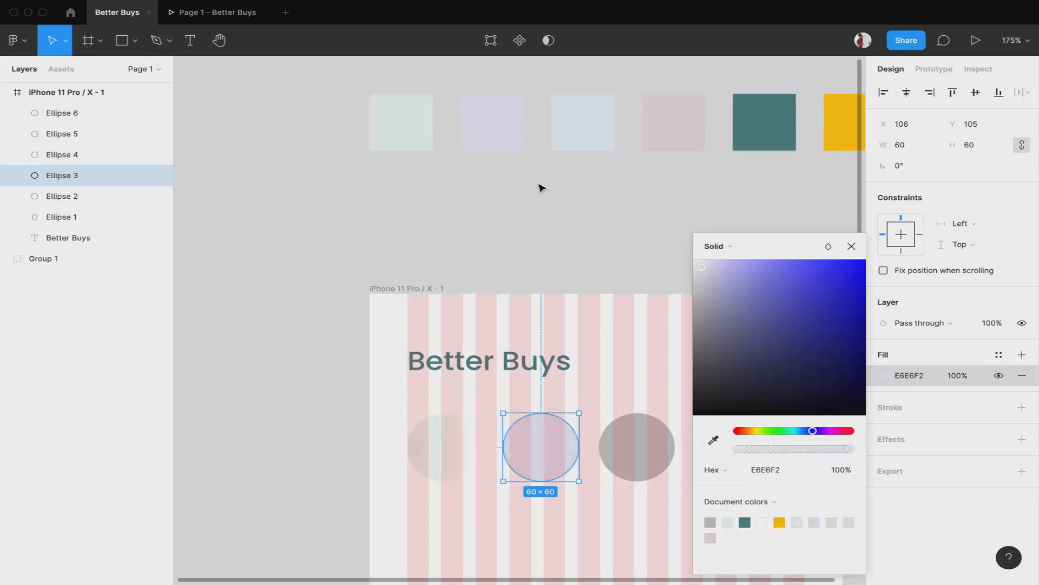
Step: Turn the second row circle's lavender fill into a linear gradient fading horizontally from its left edge to its right edge
left_click(713, 246)
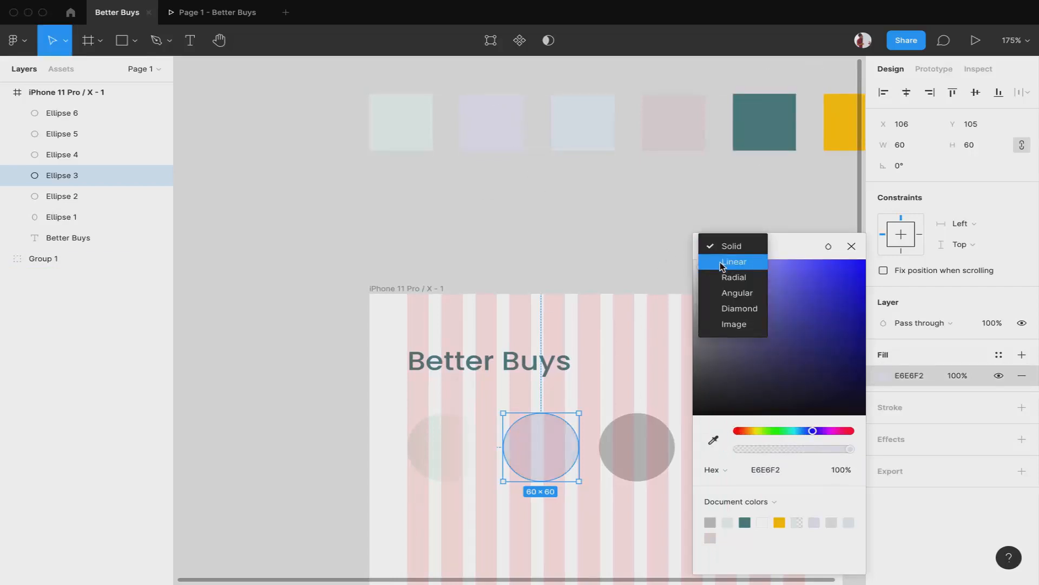
left_click(720, 262)
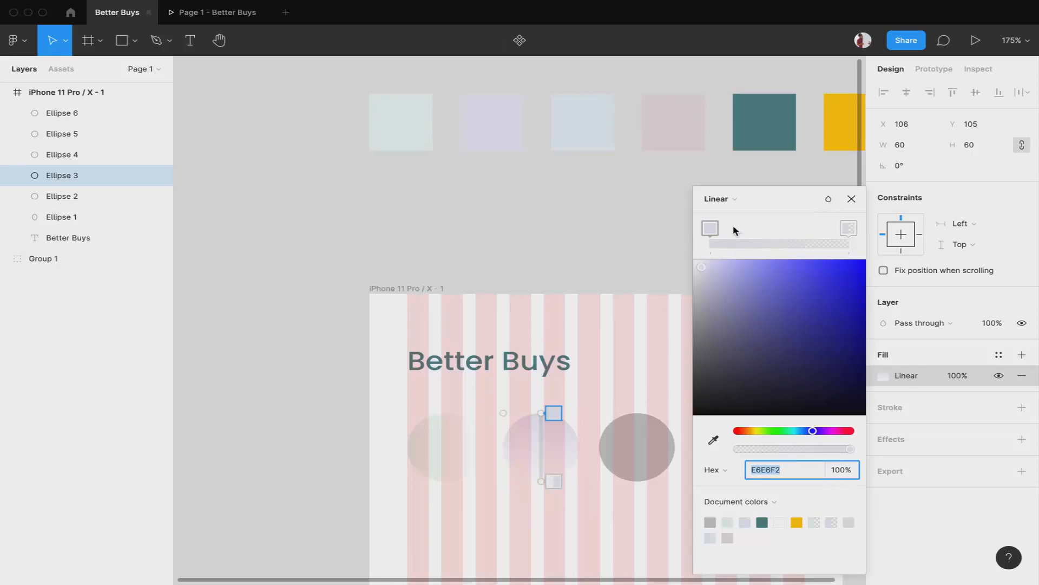
left_click(731, 199)
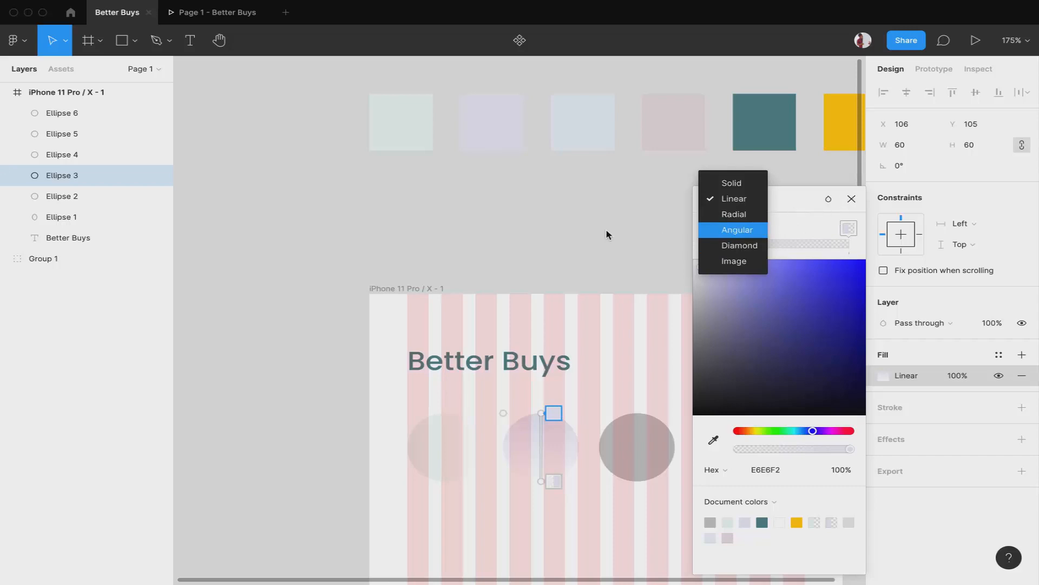
left_click(538, 480)
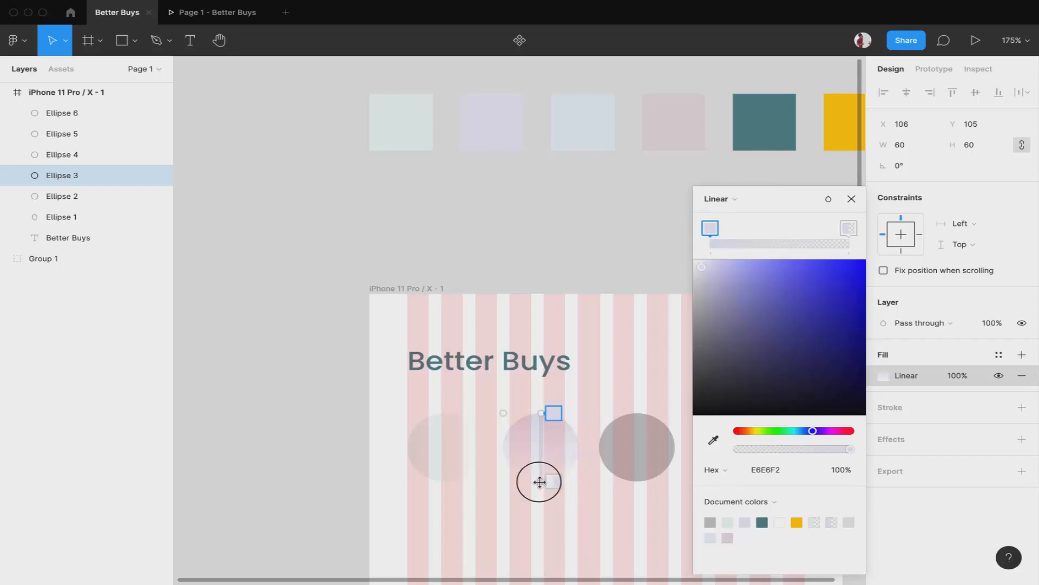
left_click_drag(538, 483, 573, 447)
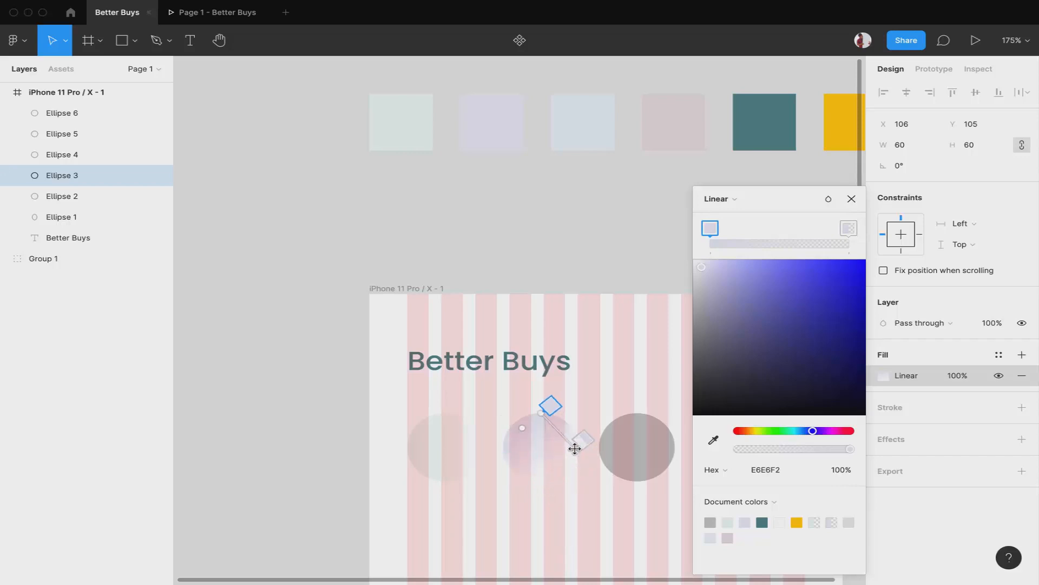
left_click_drag(541, 413, 504, 447)
scroll(604, 460, "down", 2)
scroll(604, 460, "right", 3)
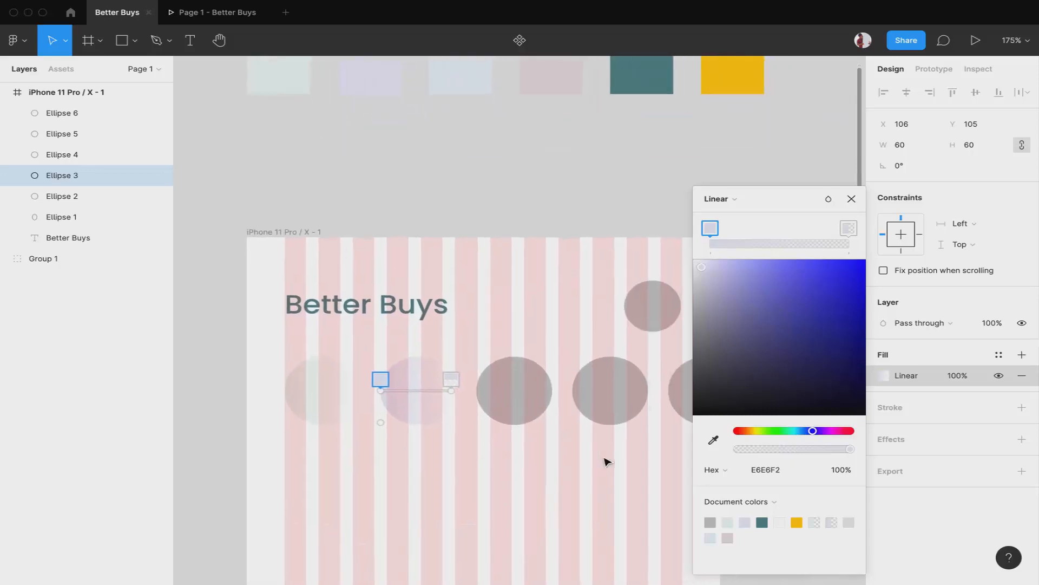
left_click(851, 199)
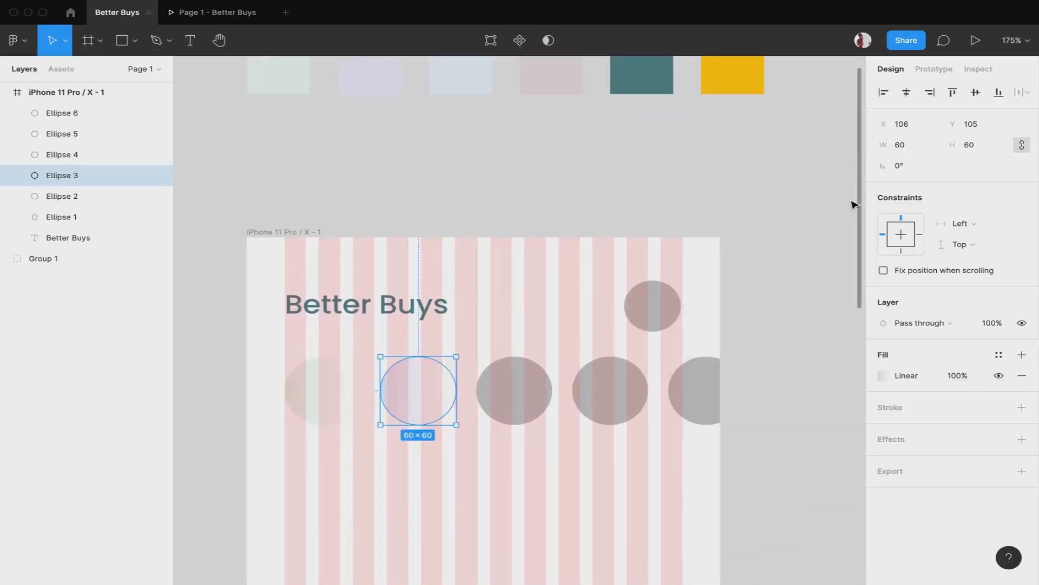
Step: Fill the third row circle with the pale blue E4EDF4 sampled from the third palette swatch
left_click(536, 399)
scroll(535, 401, "up", 1)
scroll(536, 401, "left", 2)
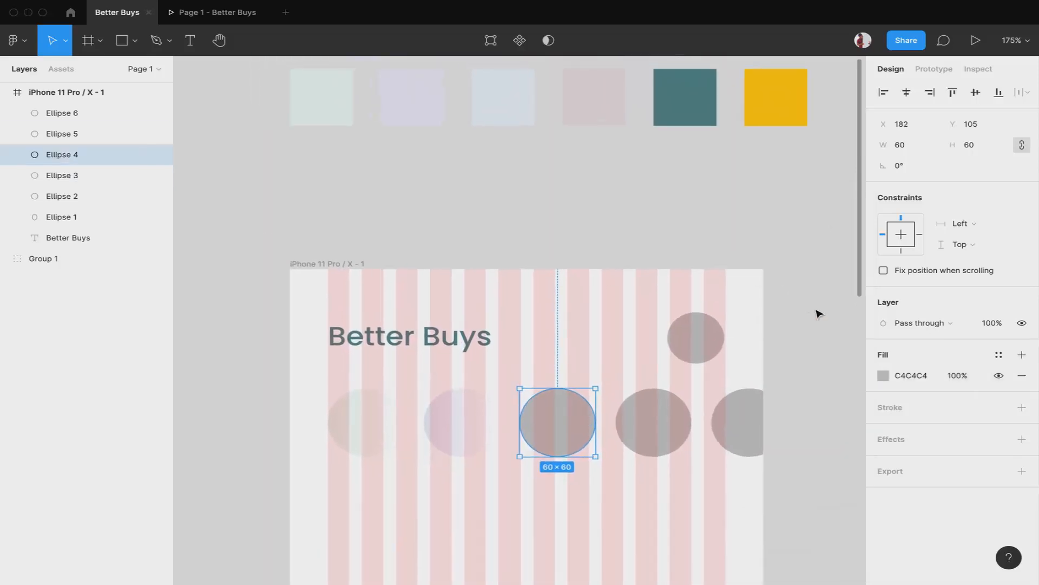
left_click(883, 375)
left_click(713, 440)
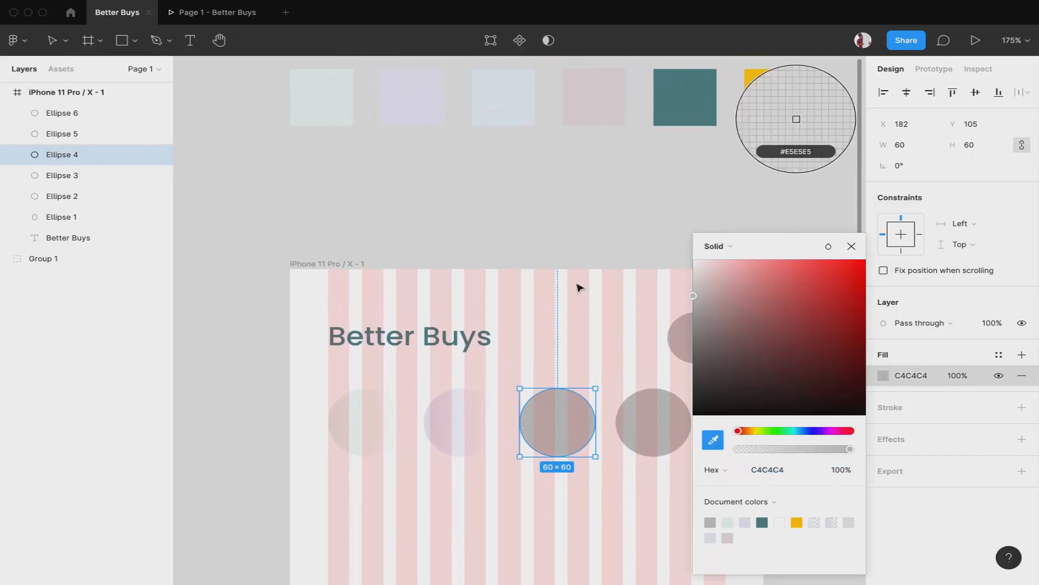
left_click(515, 102)
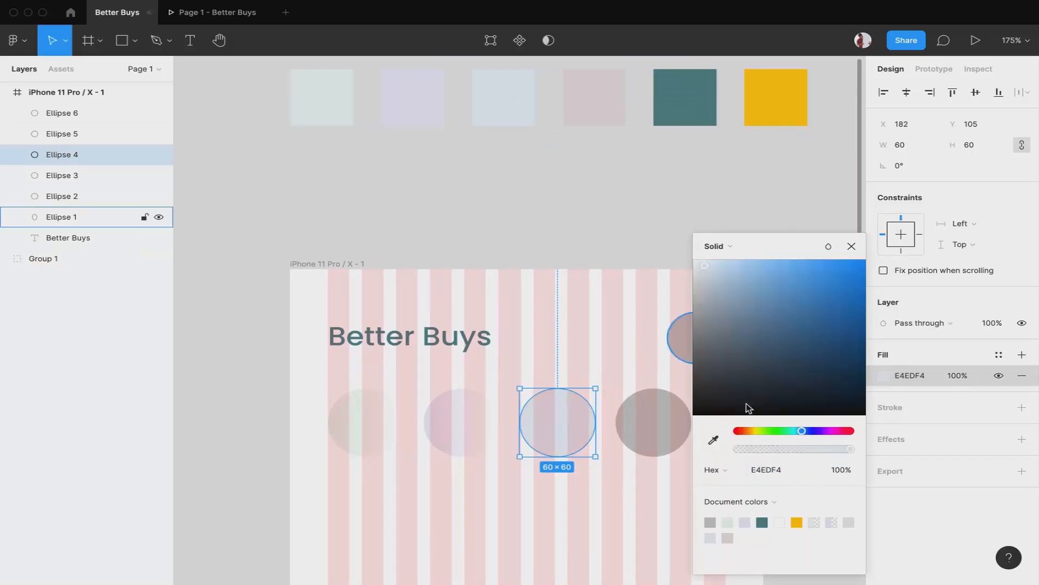
Step: Turn the third row circle's pale blue fill into a linear gradient fading horizontally from its left edge to its right edge
left_click(732, 245)
left_click(736, 261)
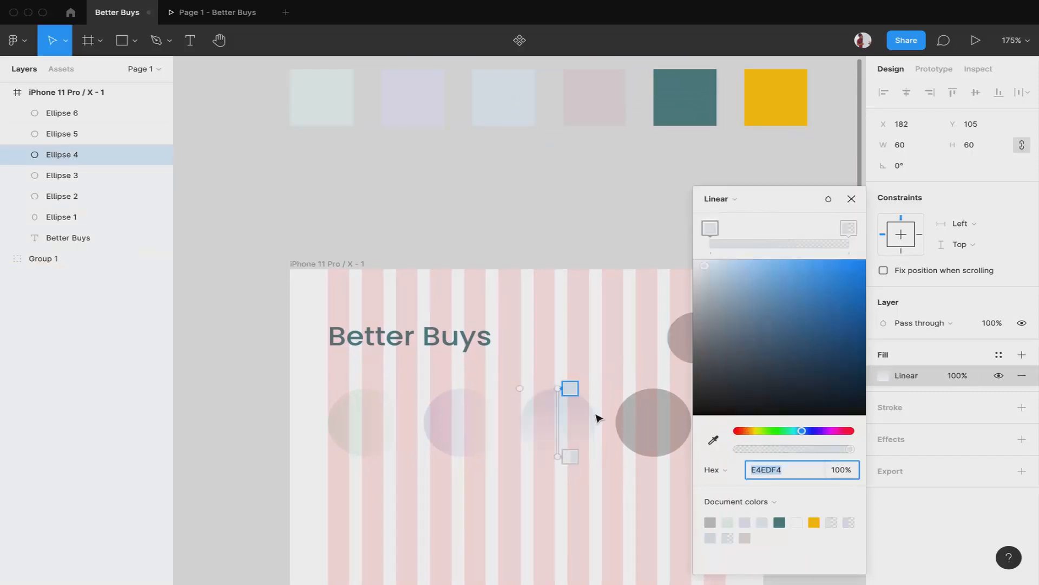
left_click_drag(560, 456, 596, 420)
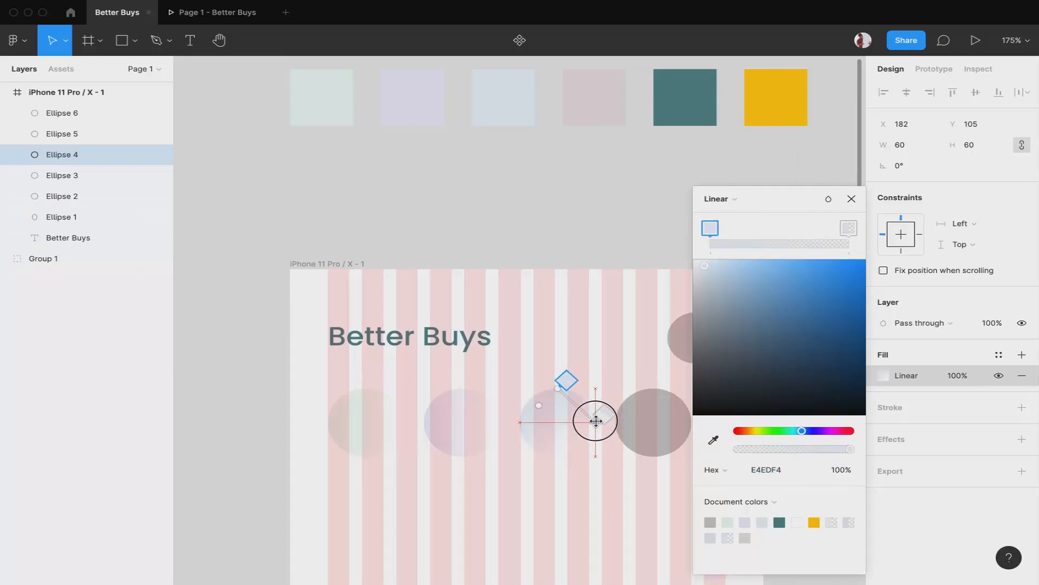
left_click_drag(556, 388, 521, 423)
scroll(631, 440, "right", 3)
scroll(631, 441, "down", 2)
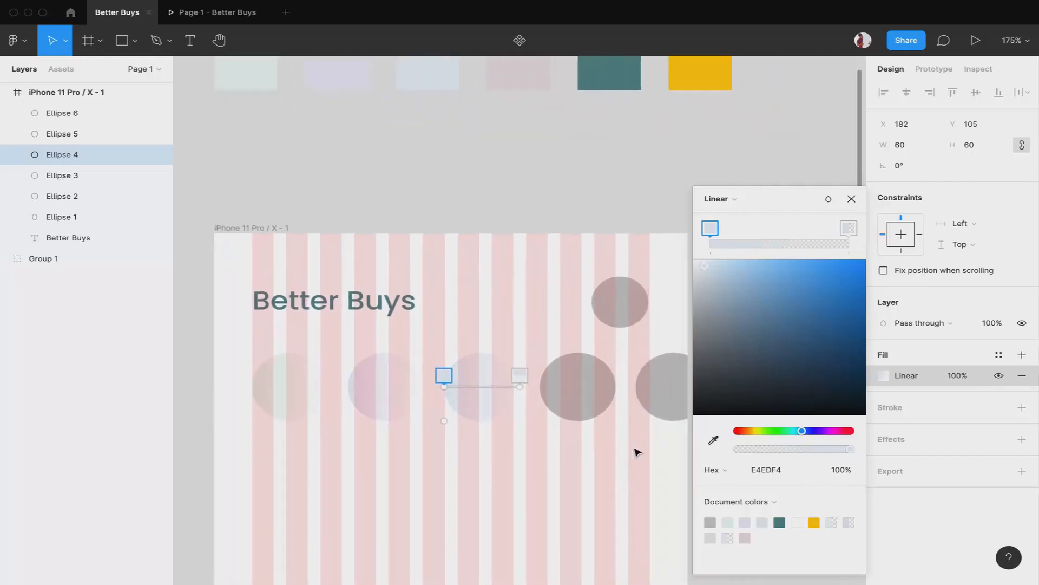
left_click(851, 200)
Step: Fill the fourth row circle with the pale pink E4DAD9 sampled from the fourth palette swatch
left_click(591, 383)
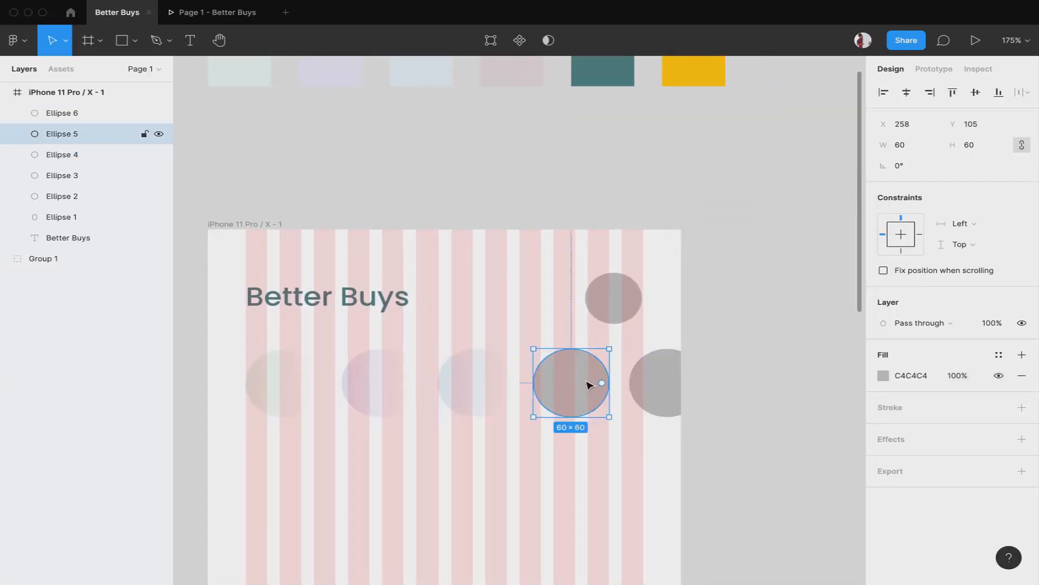
left_click(883, 376)
left_click(713, 441)
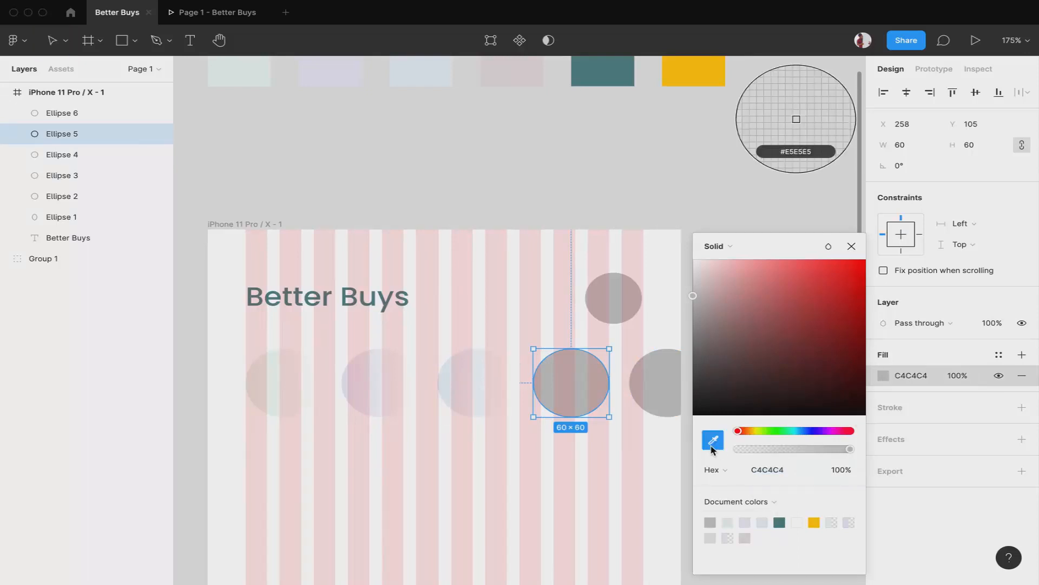
left_click(534, 72)
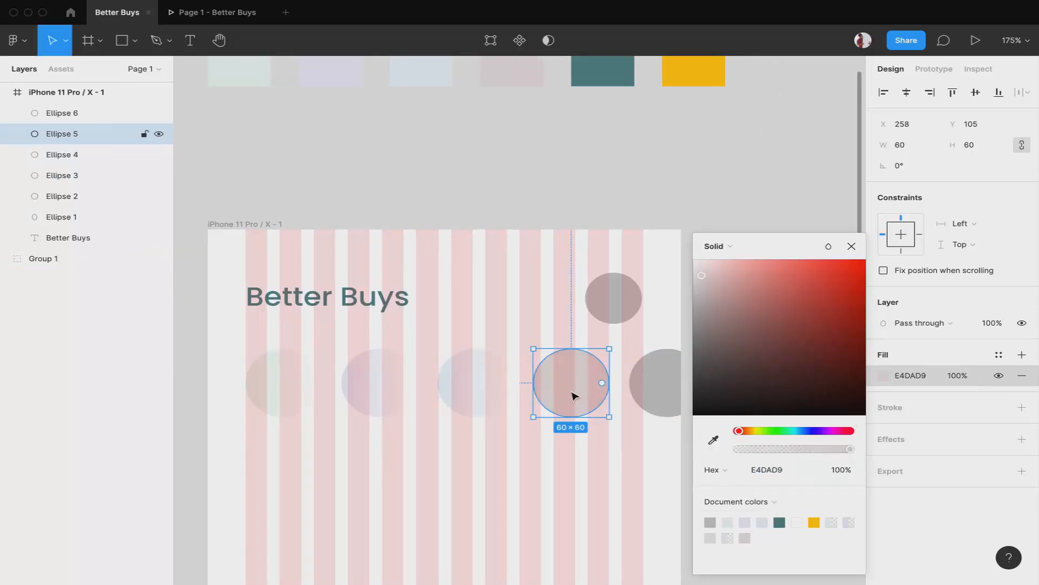
Step: Turn the fourth row circle's pale pink fill into a linear gradient, levelled to fade horizontally from its left edge to its right edge
left_click(715, 246)
left_click(731, 260)
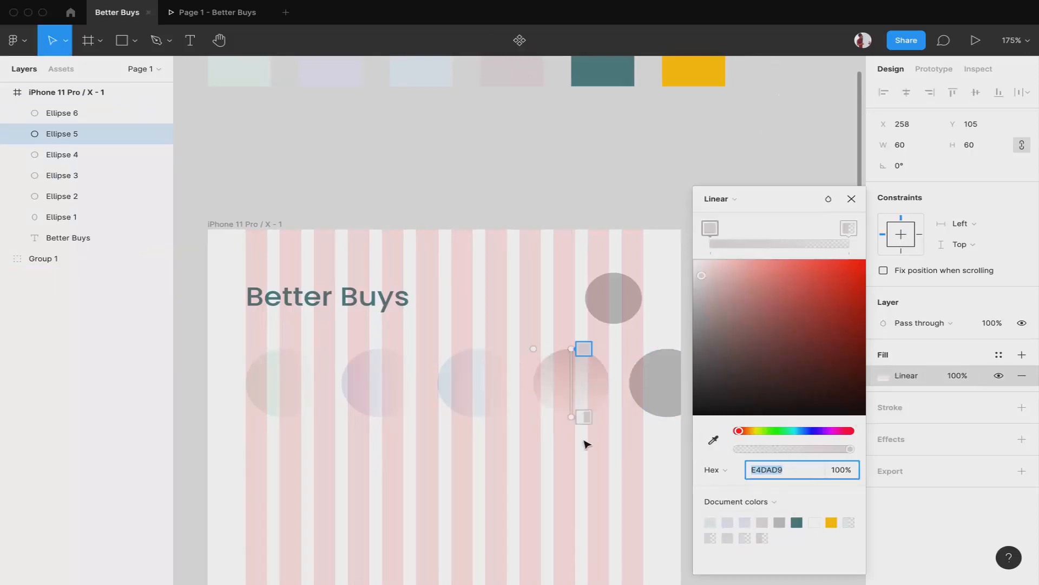
left_click_drag(571, 417, 608, 388)
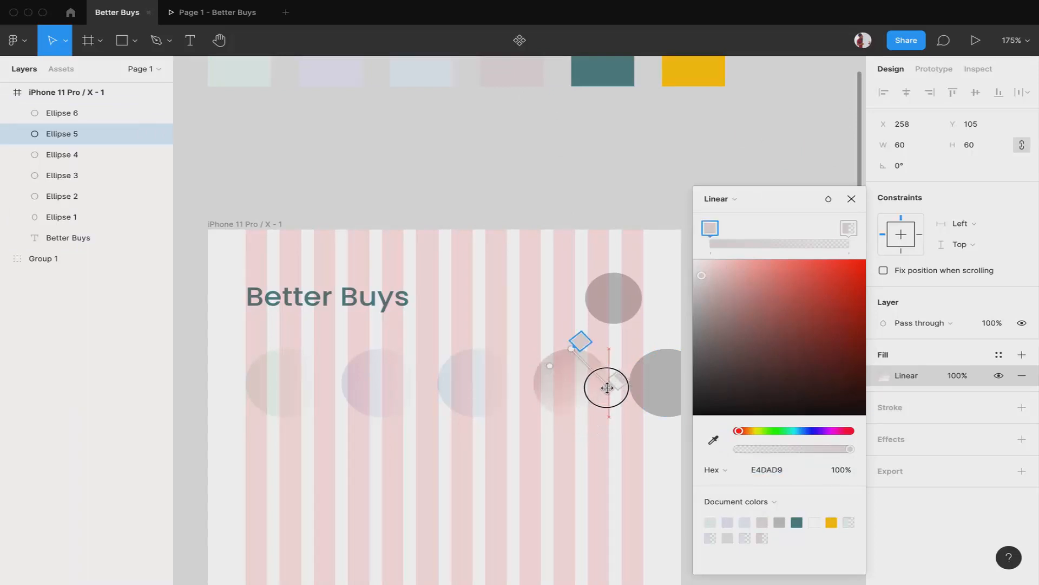
left_click_drag(578, 351, 536, 379)
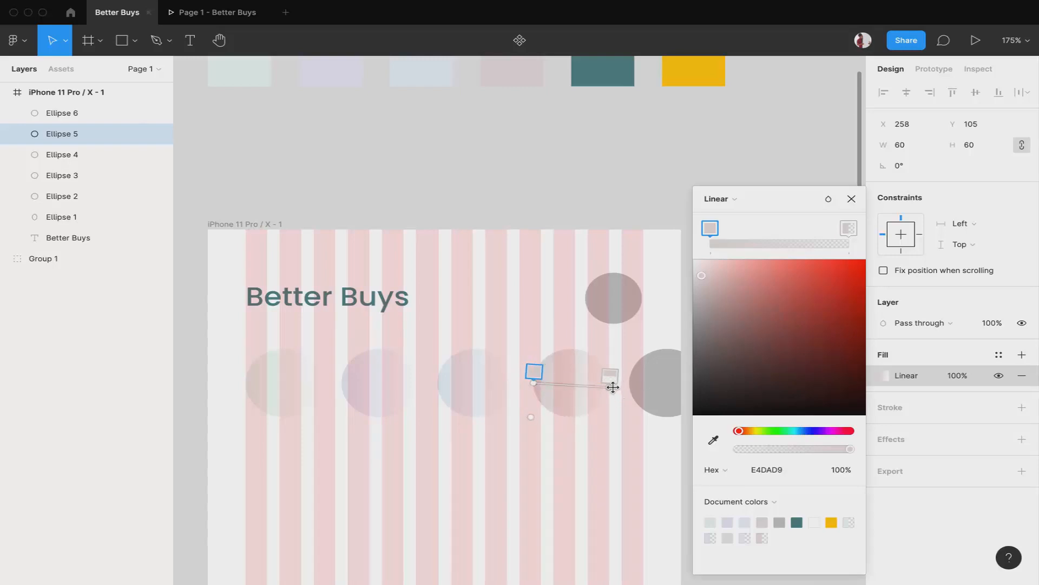
left_click_drag(610, 386, 609, 383)
left_click_drag(534, 383, 474, 382)
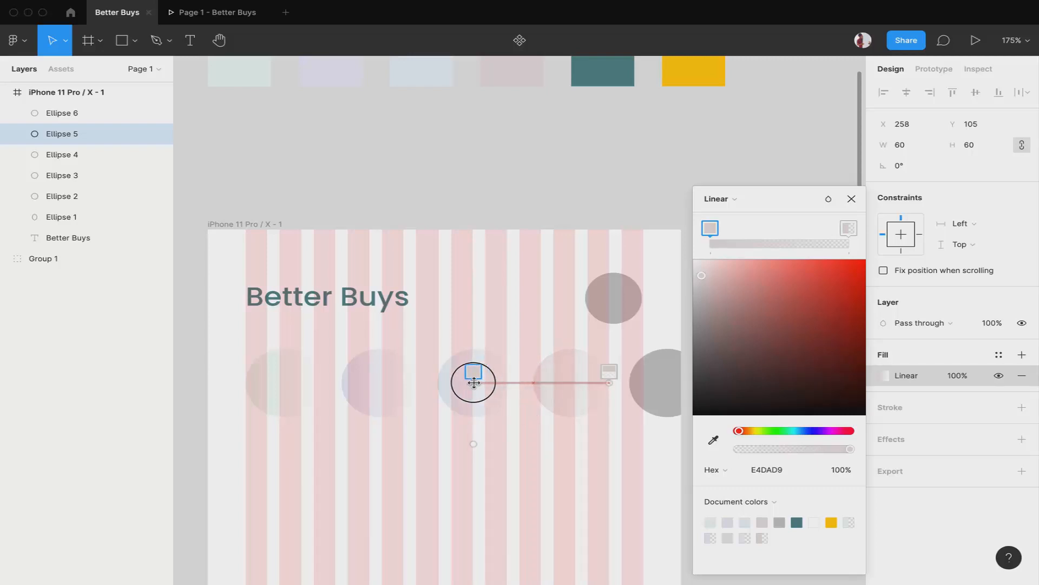
left_click_drag(474, 383, 533, 384)
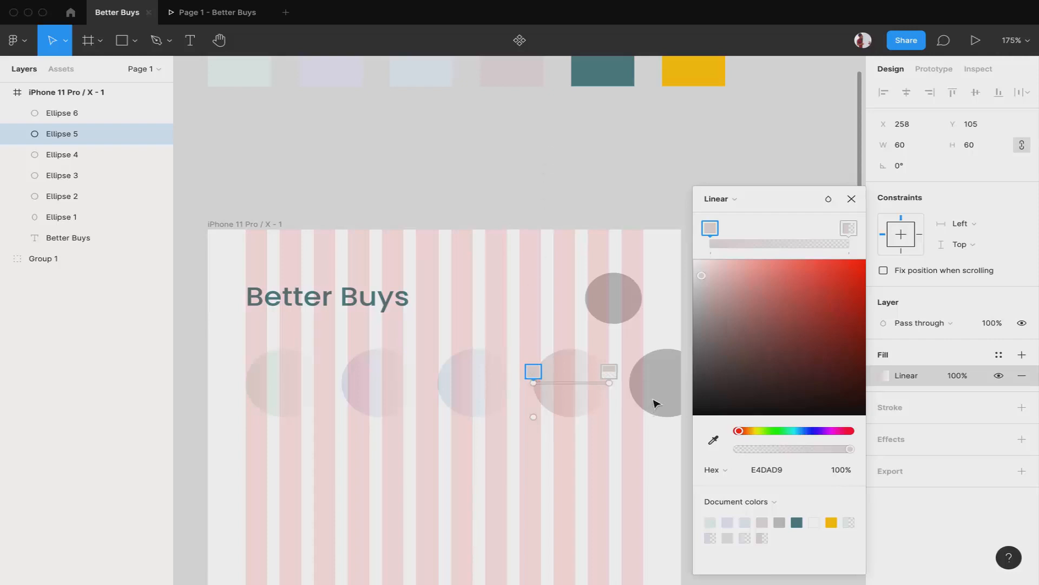
left_click(851, 198)
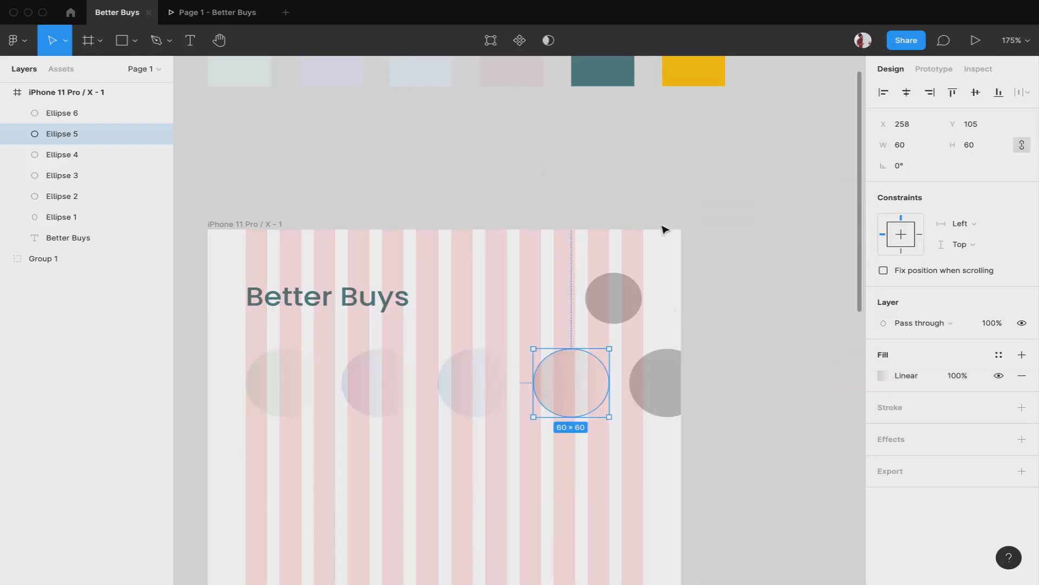
Step: Fill the fifth row circle with the pale green E6F3EC sampled from the first palette swatch
left_click(694, 373)
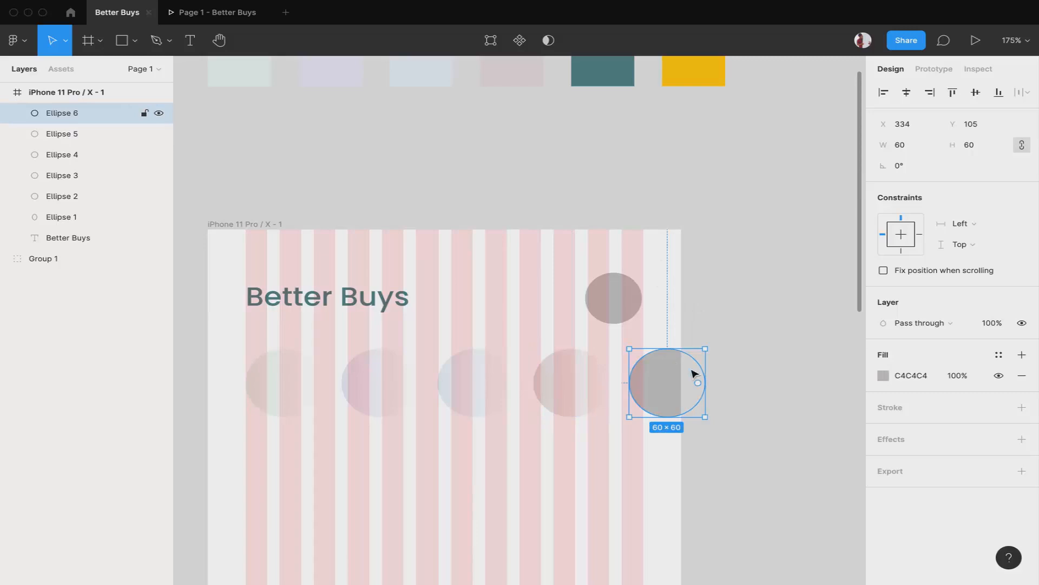
left_click(884, 375)
left_click(713, 440)
left_click(239, 81)
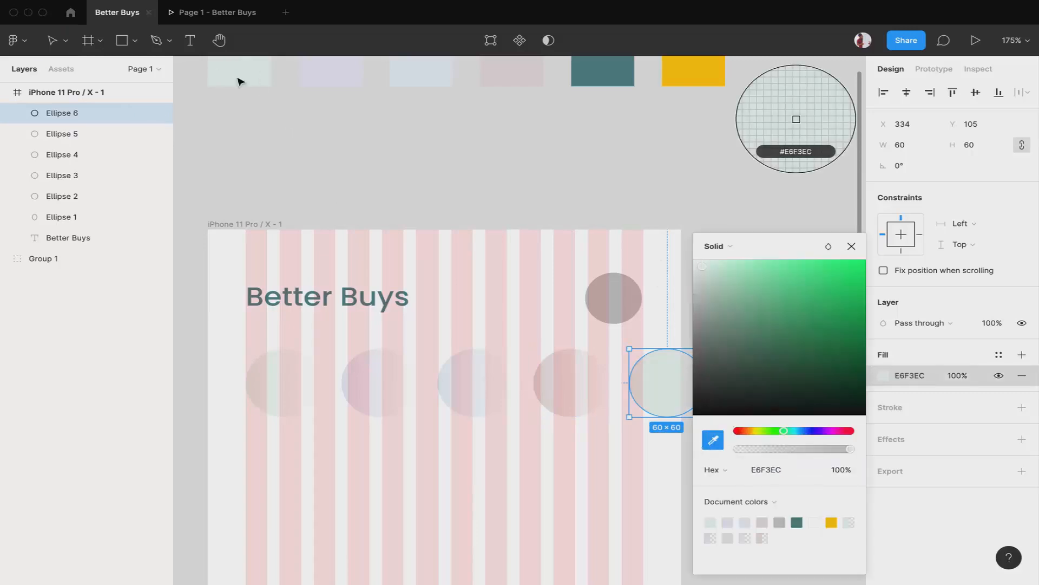
Step: Turn the fifth row circle's pale green fill into a linear gradient, levelled to fade horizontally from its left edge to its right edge
left_click(720, 245)
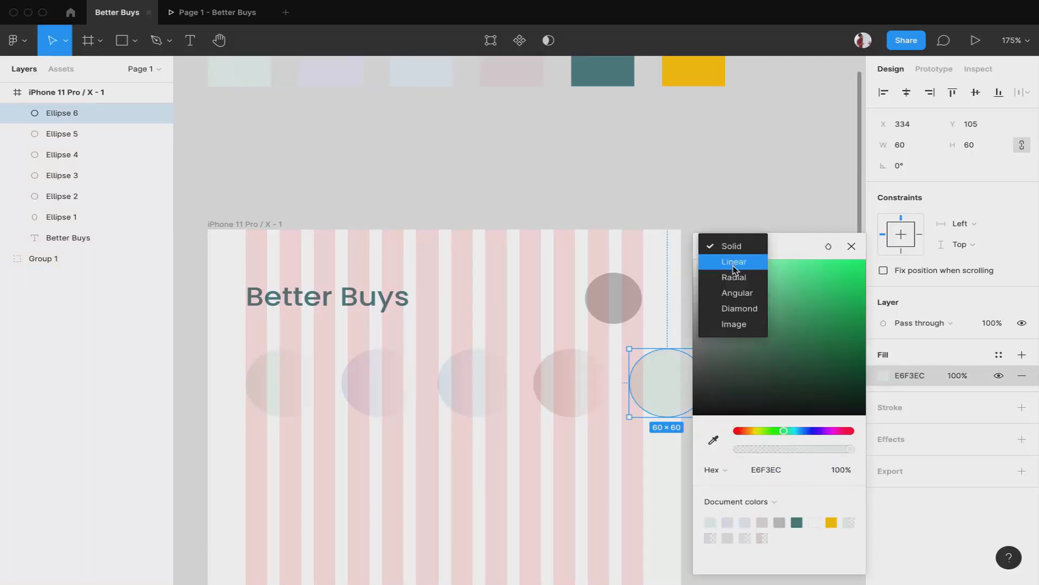
left_click(733, 264)
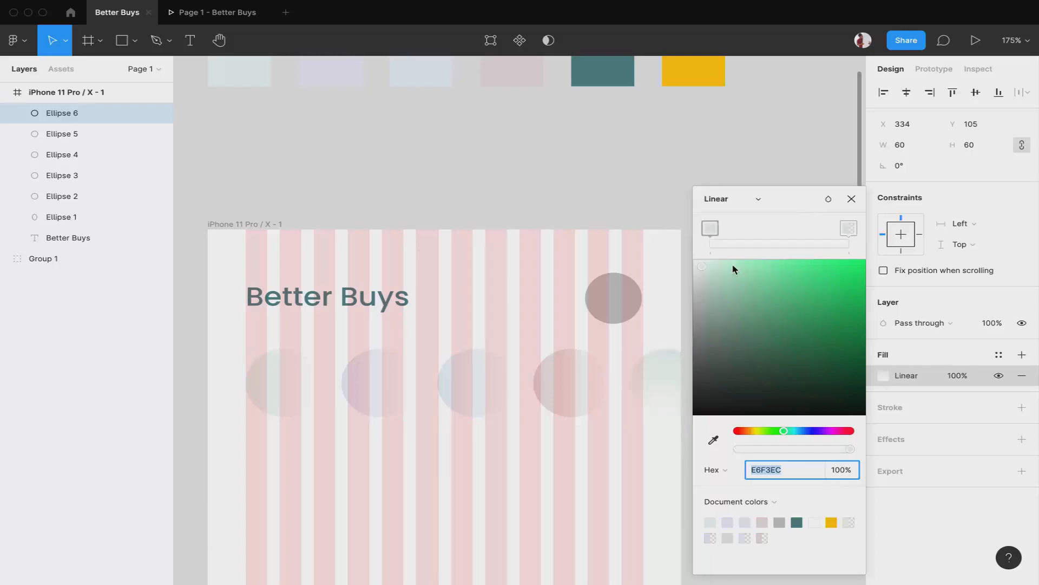
left_click(851, 198)
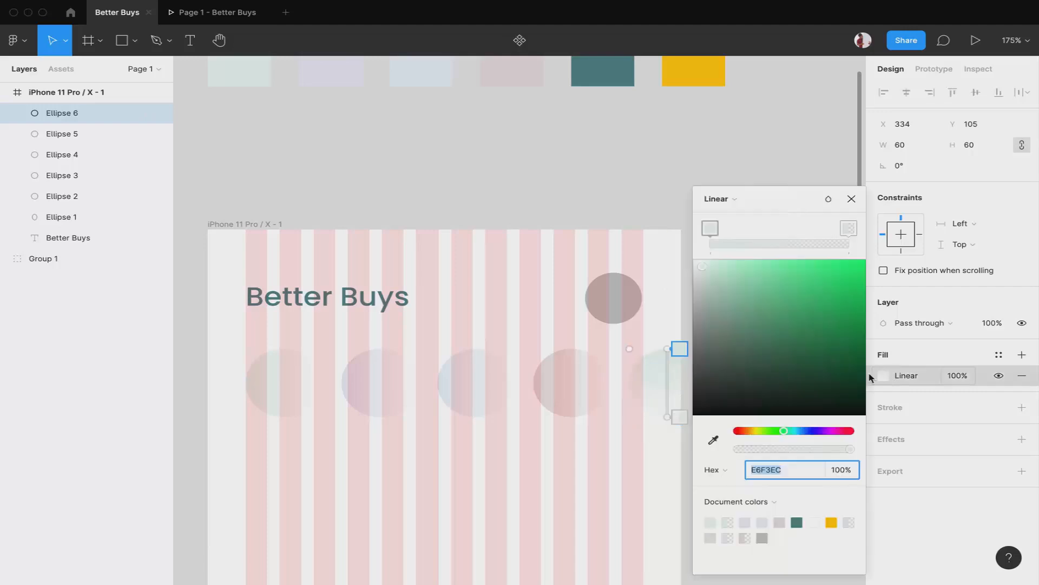
left_click(882, 375)
scroll(656, 367, "right", 5)
scroll(656, 367, "down", 1)
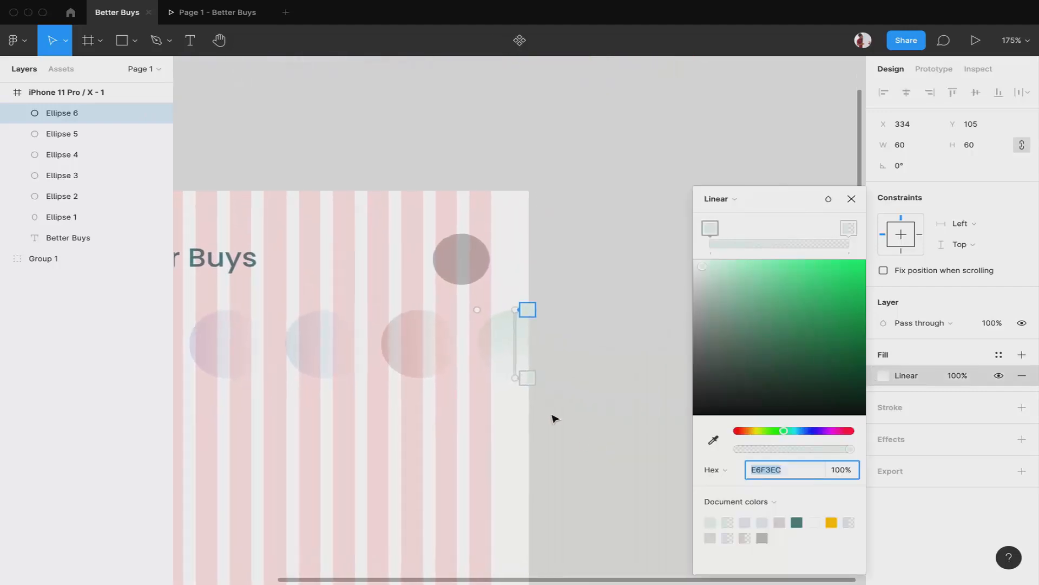
left_click_drag(513, 378, 548, 344)
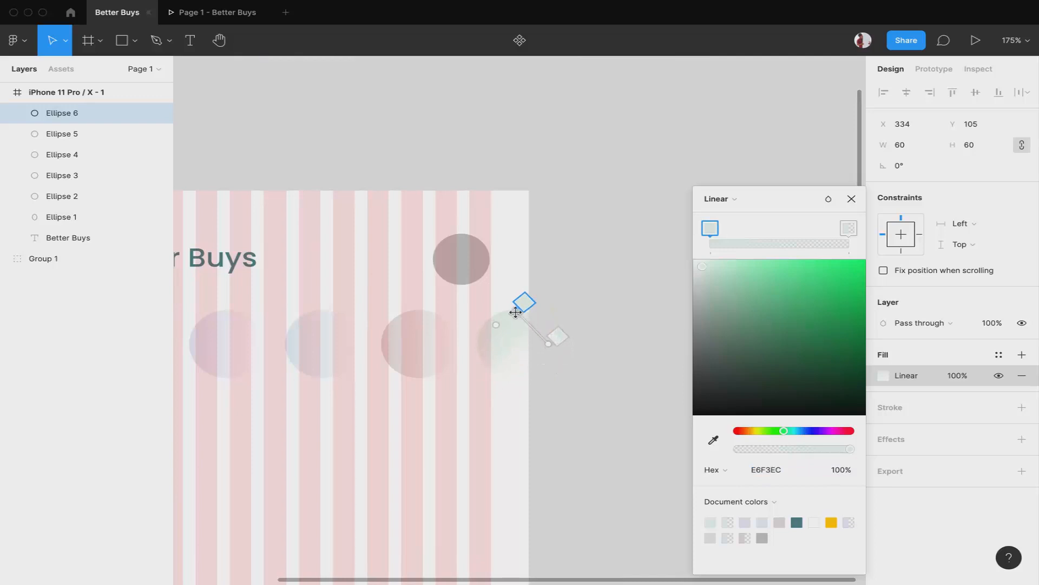
left_click_drag(512, 309, 482, 344)
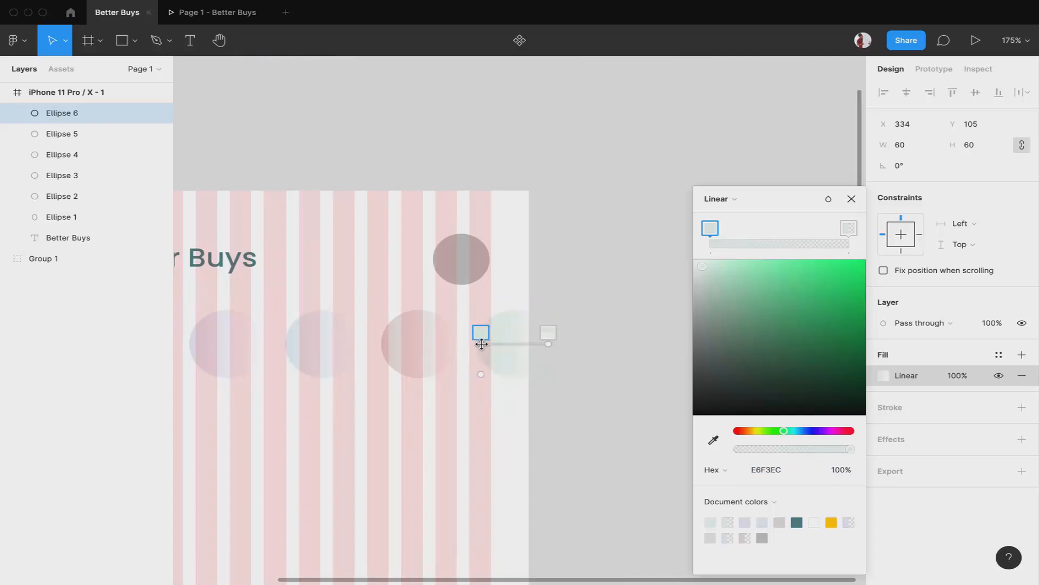
left_click(851, 199)
left_click(580, 326)
Step: Review the header and the gradient circle row in the Better Buys prototype preview, and return to the design file
scroll(580, 326, "left", 1)
scroll(482, 311, "down", 5)
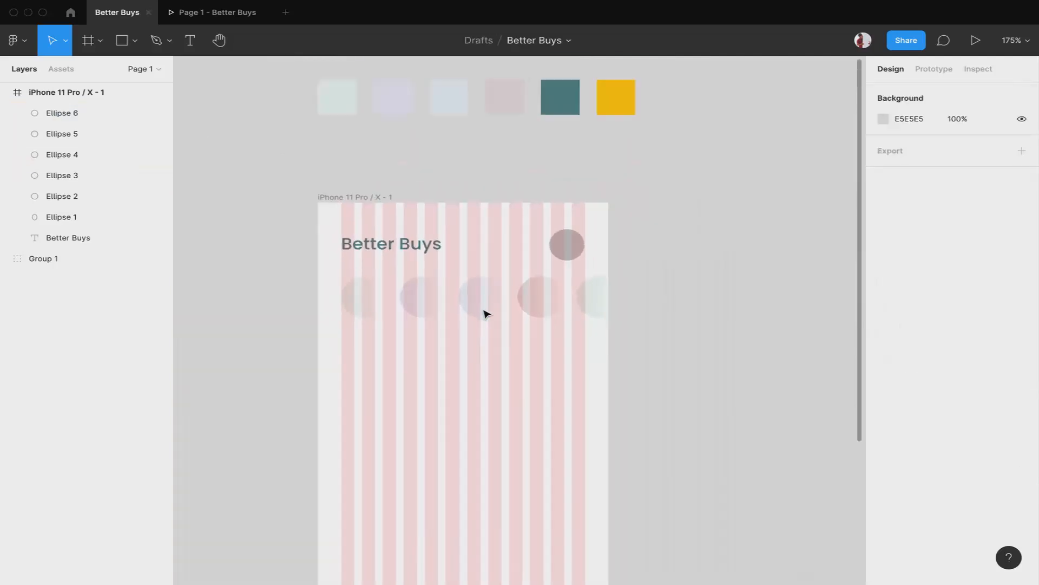
left_click(203, 14)
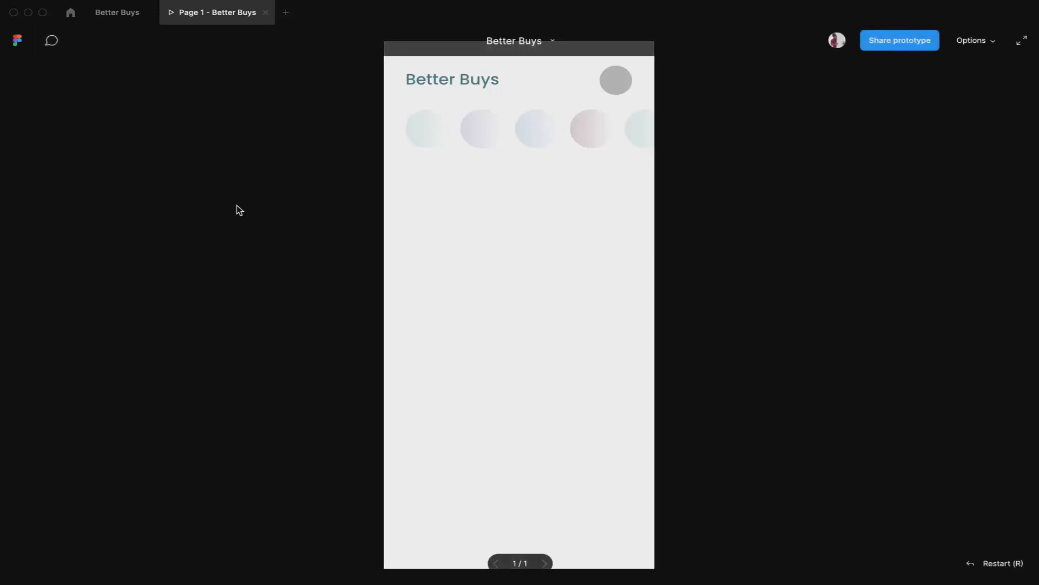
left_click(110, 13)
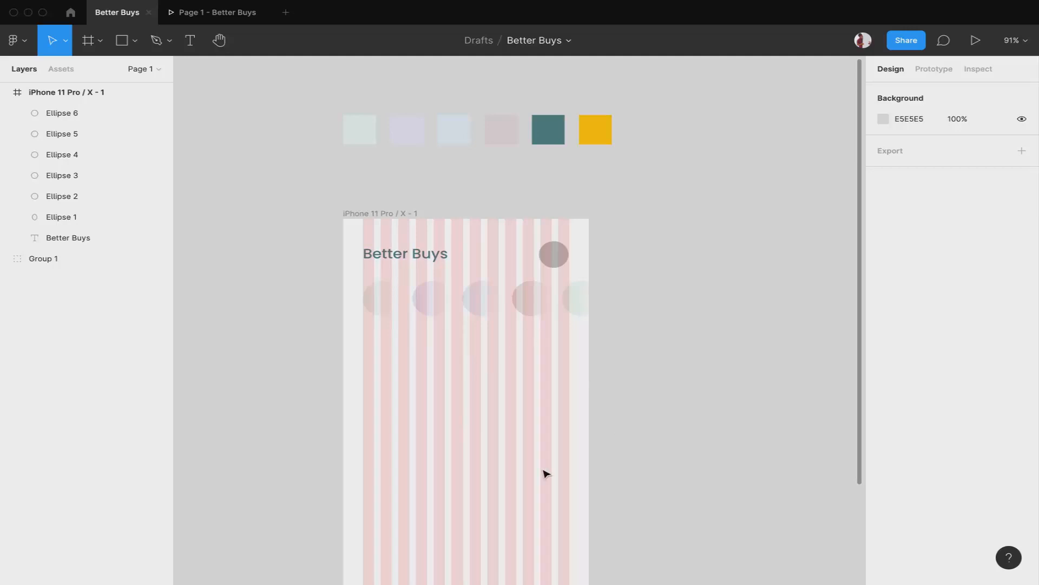
mouse_move(865, 5)
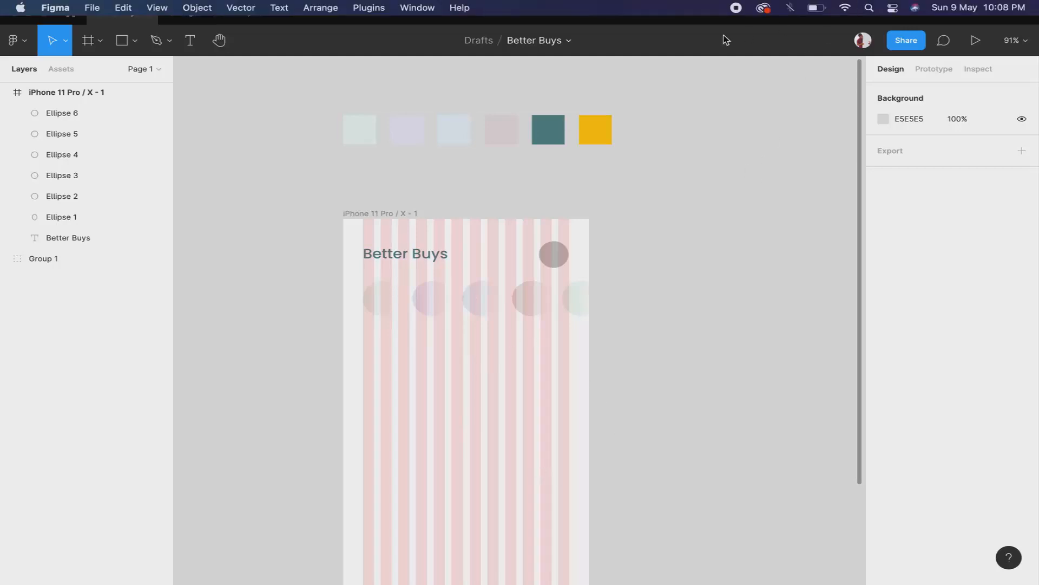